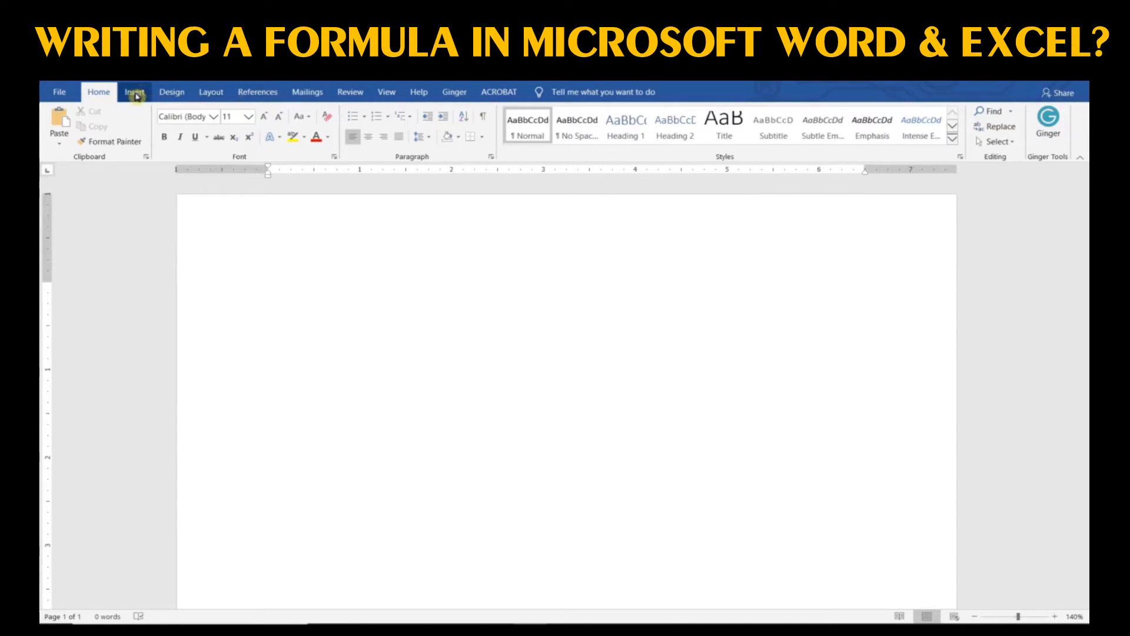
Step: Insert the built-in Compound Interest equation into the Word document
{"action": "left_click", "coordinate": [136, 93]}
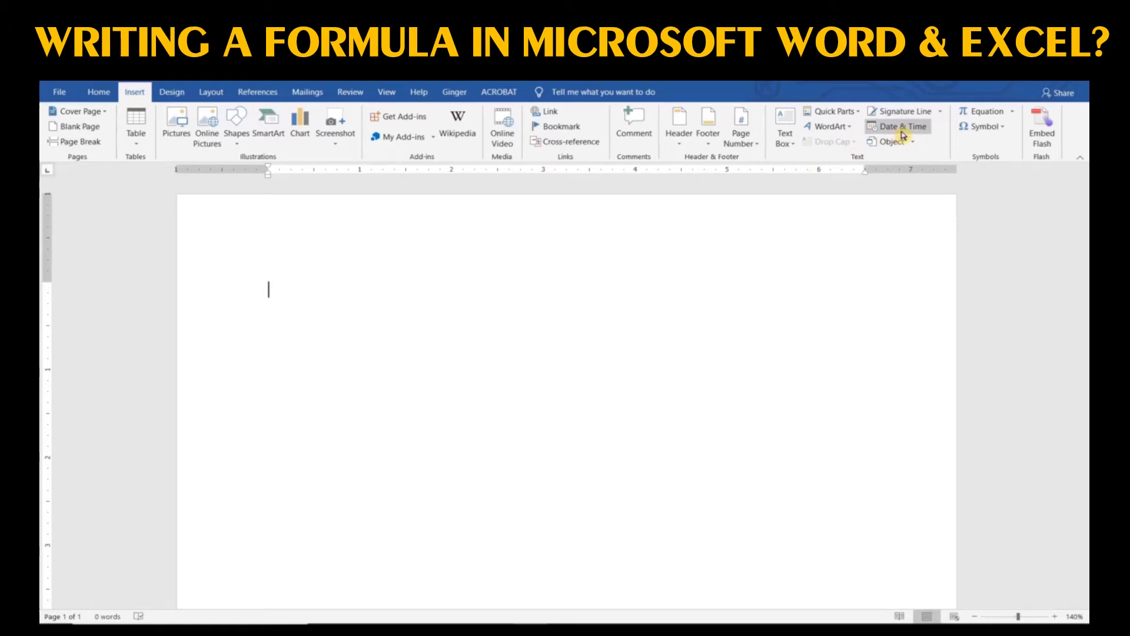
{"action": "left_click", "coordinate": [1014, 112]}
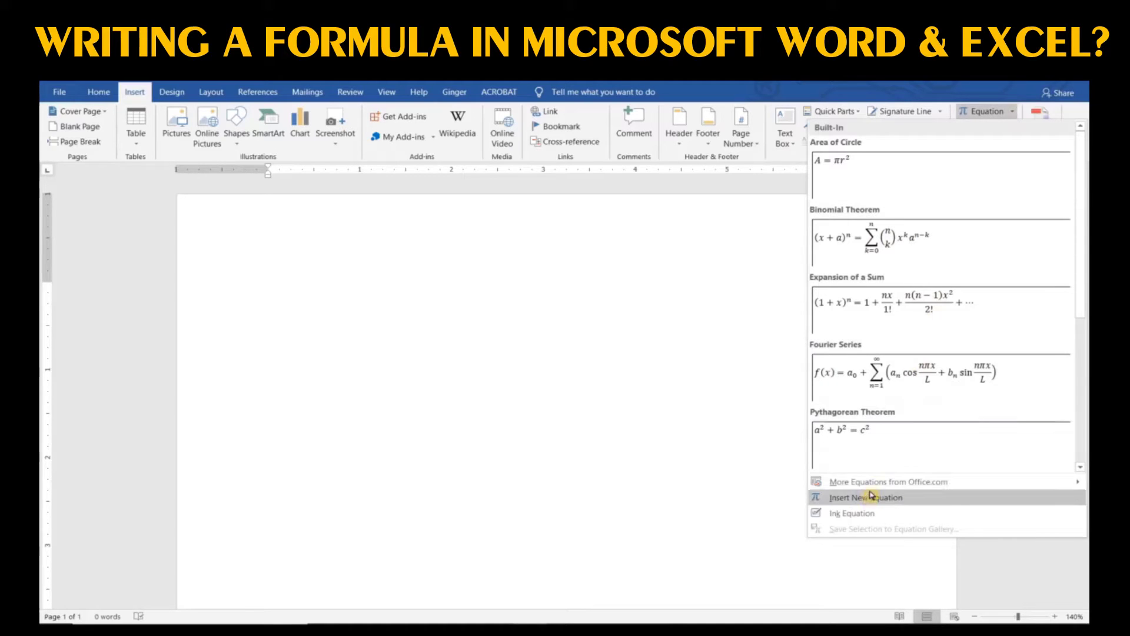
{"action": "mouse_move", "coordinate": [891, 483]}
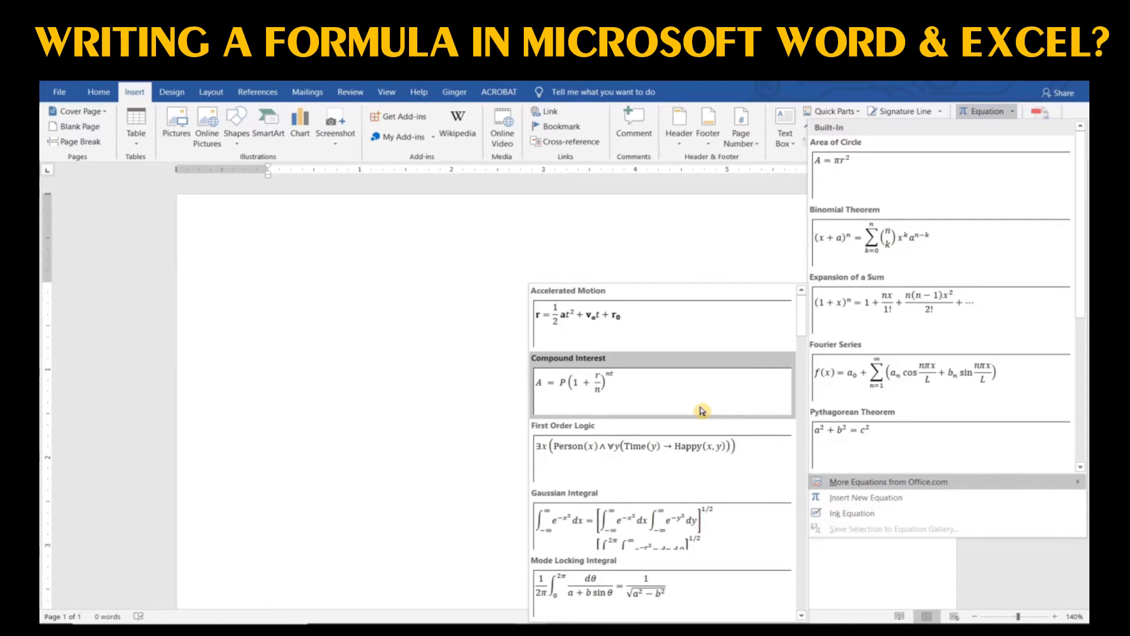
{"action": "left_click", "coordinate": [701, 411]}
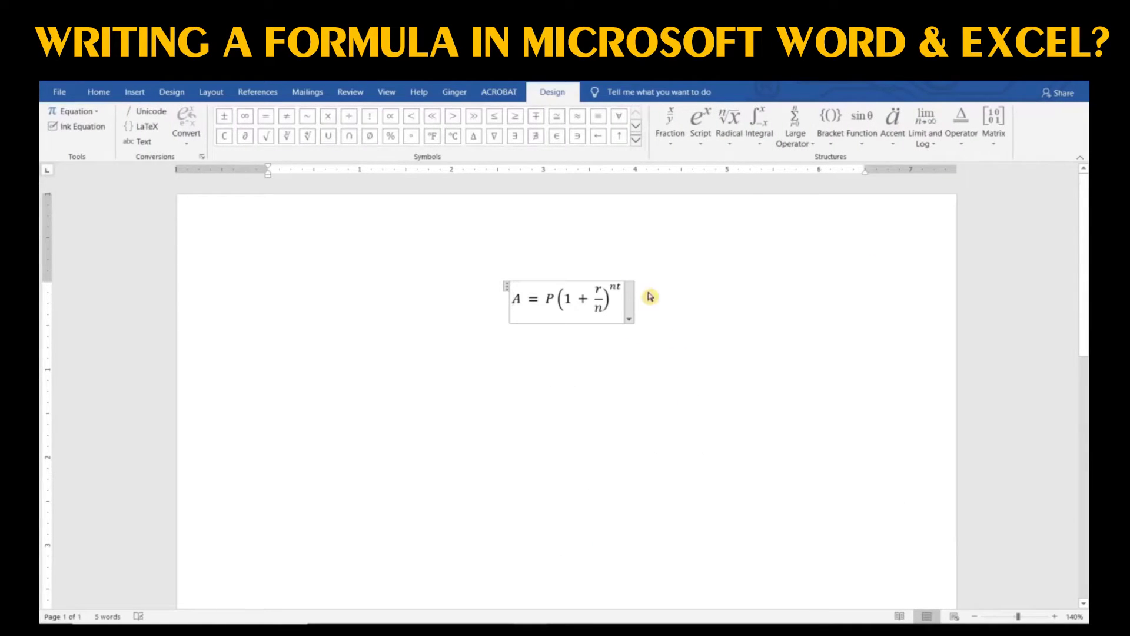
Step: Enlarge the Compound Interest equation to font size 16 with Grow Font
{"action": "left_click", "coordinate": [107, 99]}
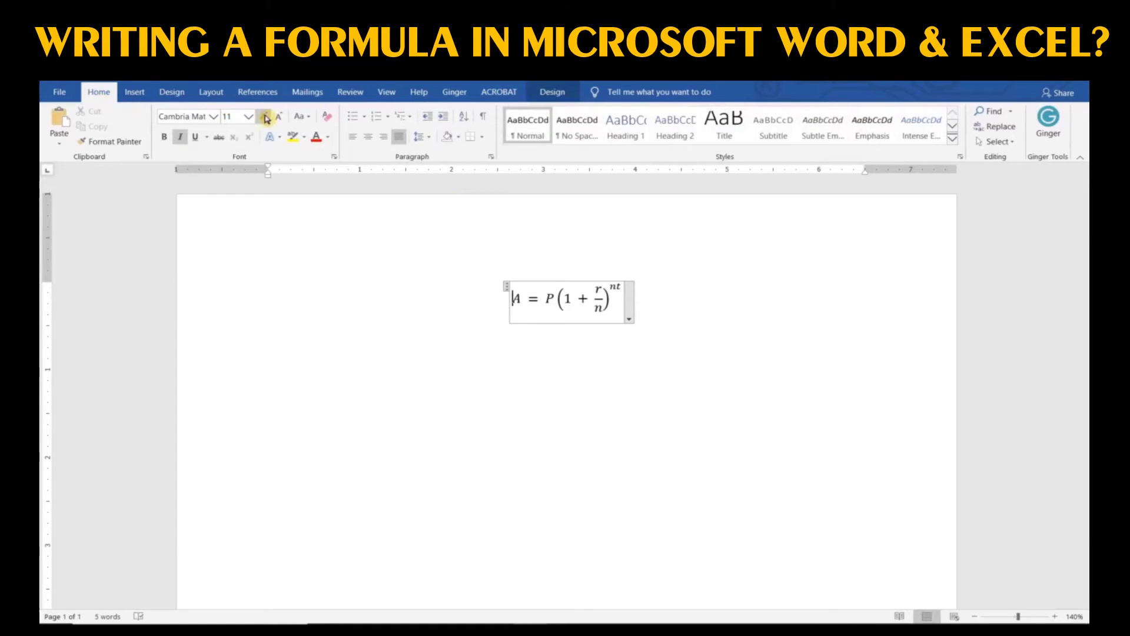
{"action": "left_click", "coordinate": [266, 118]}
{"action": "left_click", "coordinate": [266, 118]}
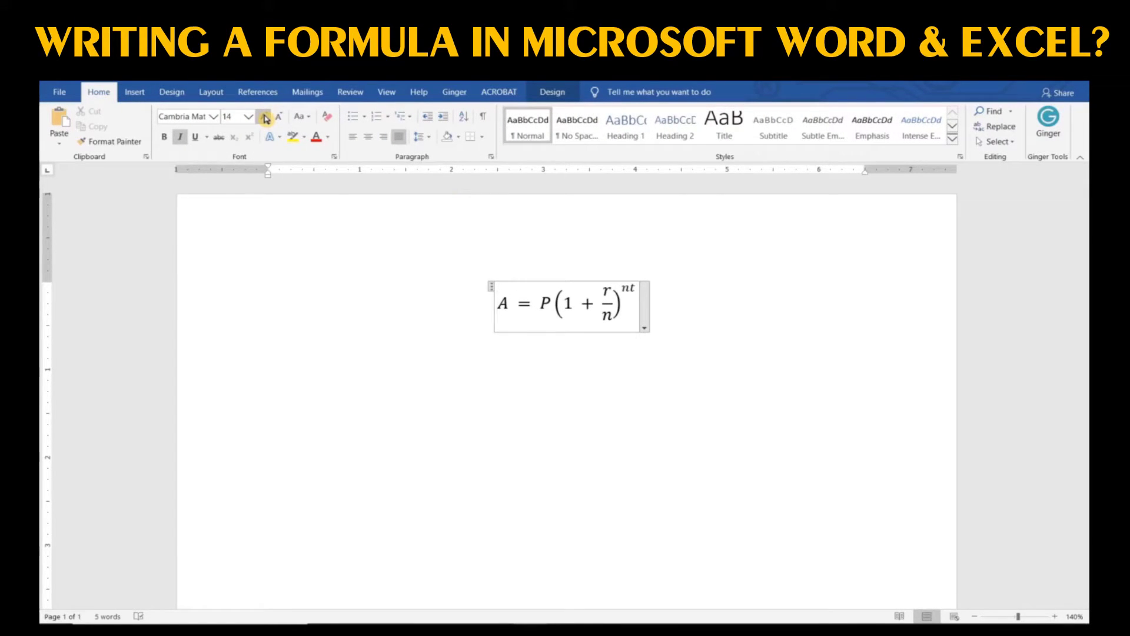
{"action": "left_click", "coordinate": [416, 498]}
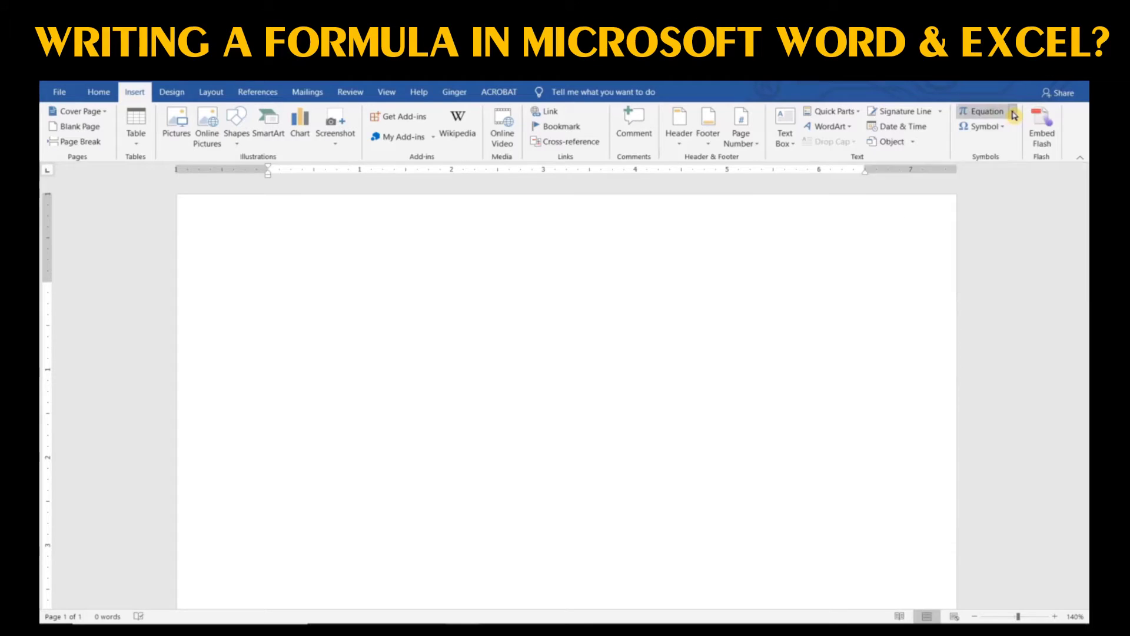
Step: Handwrite a² = b² + c² in the Ink Equation panel, currently read as a^z = b^z + c^z
{"action": "left_click", "coordinate": [1013, 115]}
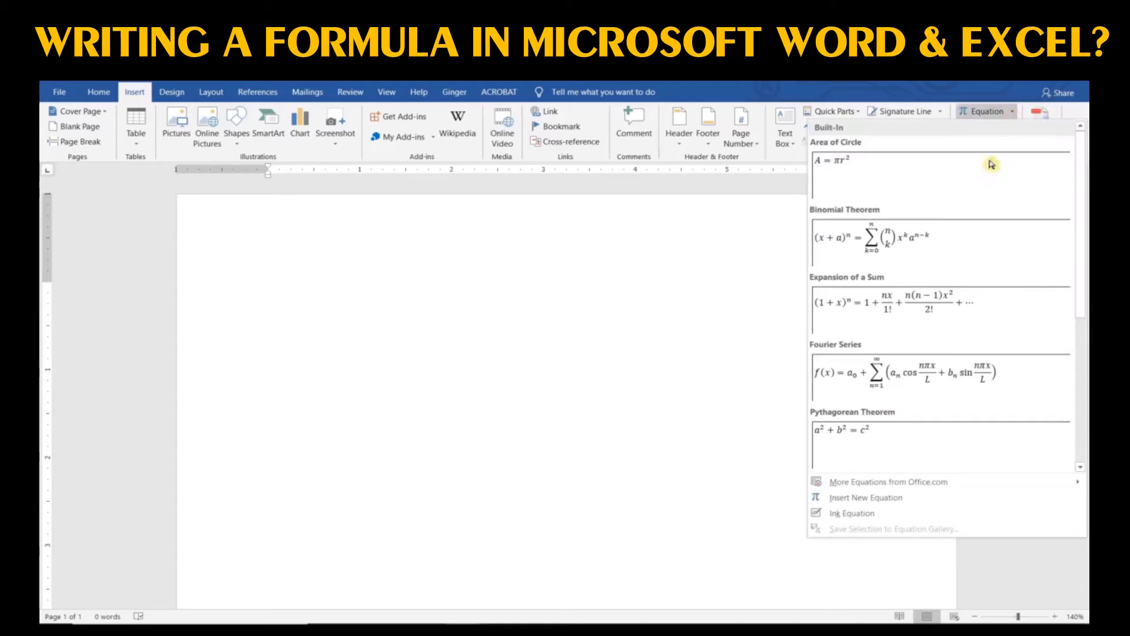
{"action": "left_click", "coordinate": [866, 516]}
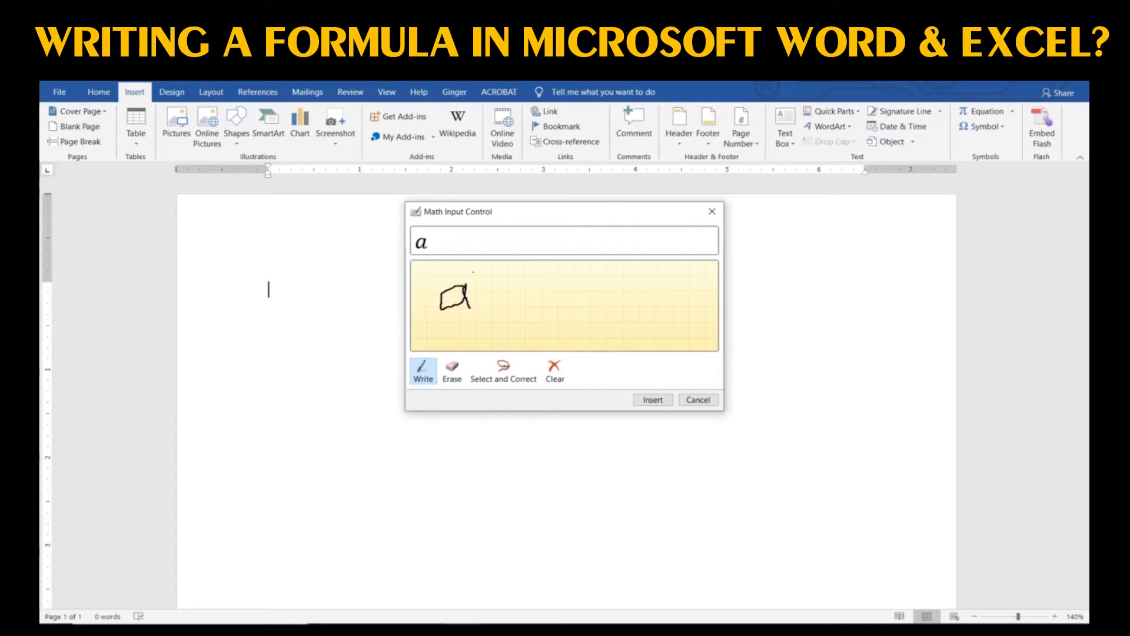
{"action": "left_click_drag", "start_coordinate": [473, 273], "coordinate": [476, 270]}
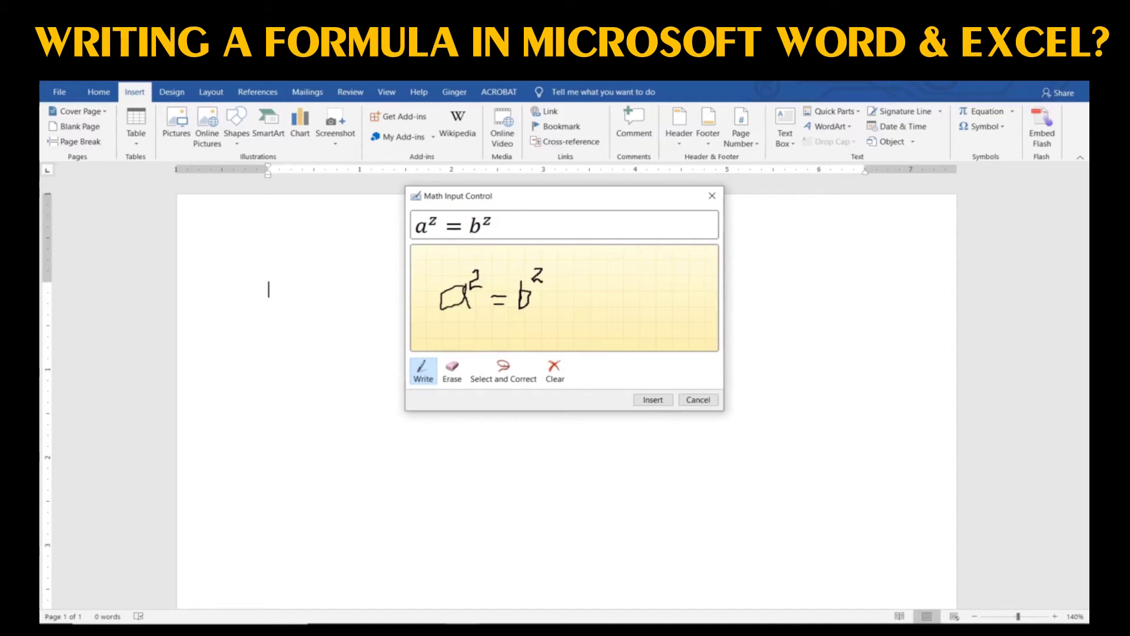
{"action": "mouse_move", "coordinate": [564, 283]}
{"action": "left_mouse_down"}
{"action": "mouse_move", "coordinate": [569, 314]}
{"action": "mouse_move", "coordinate": [567, 299]}
{"action": "left_mouse_up"}
{"action": "mouse_move", "coordinate": [610, 290]}
{"action": "left_mouse_down"}
{"action": "mouse_move", "coordinate": [578, 305]}
{"action": "mouse_move", "coordinate": [604, 321]}
{"action": "left_mouse_up"}
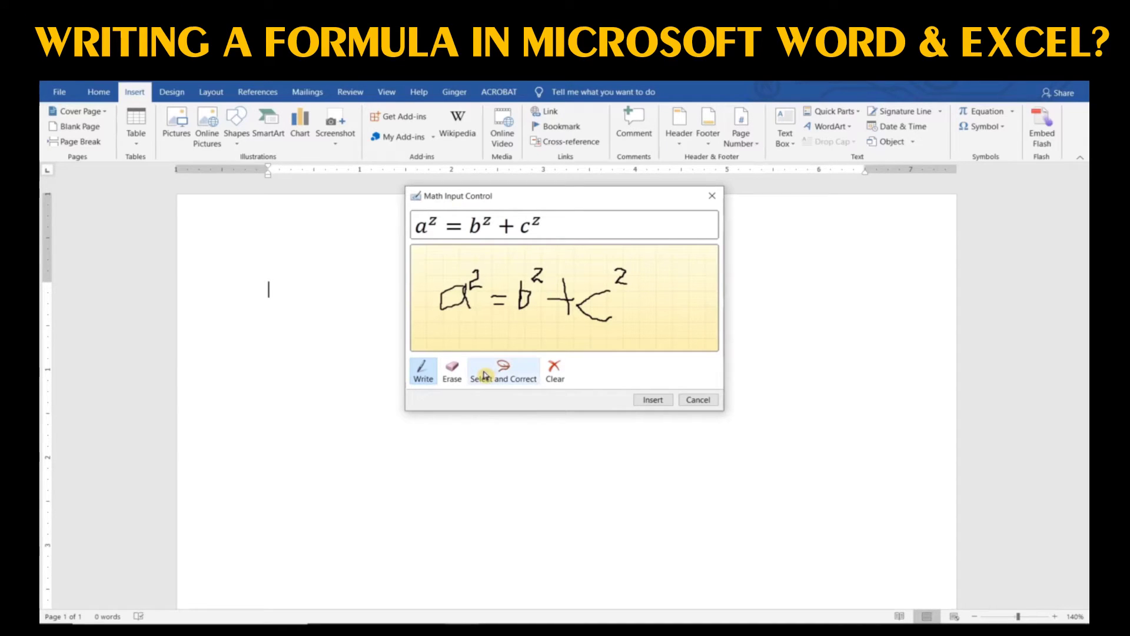
Step: Correct the misread exponents of c and a to 2 with Select and Correct
{"action": "left_click", "coordinate": [504, 374]}
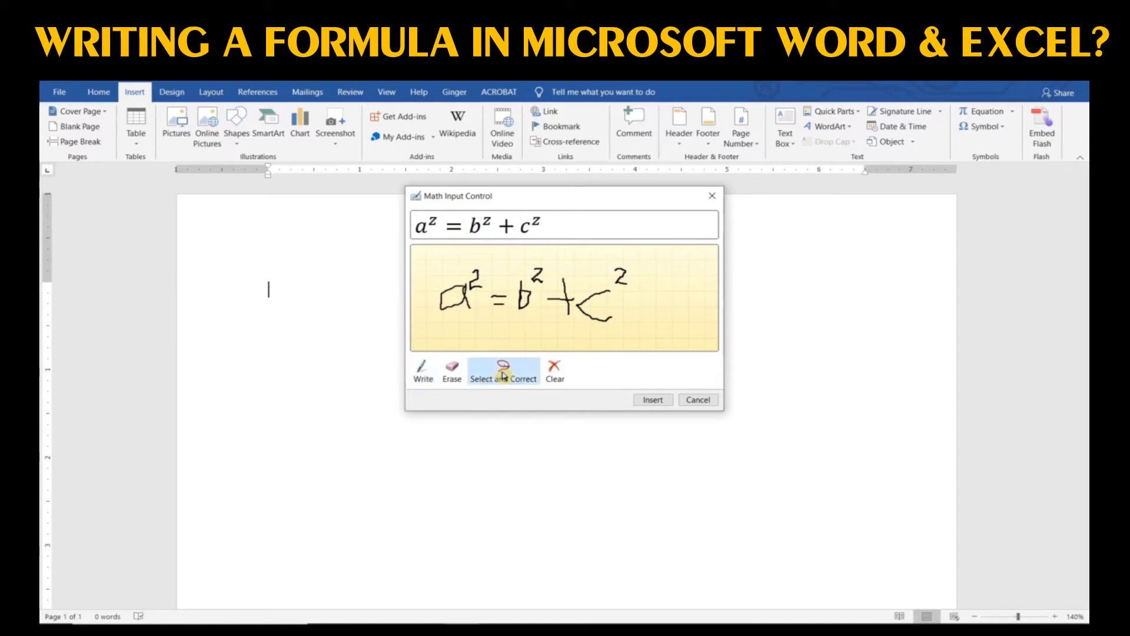
{"action": "left_click", "coordinate": [618, 280]}
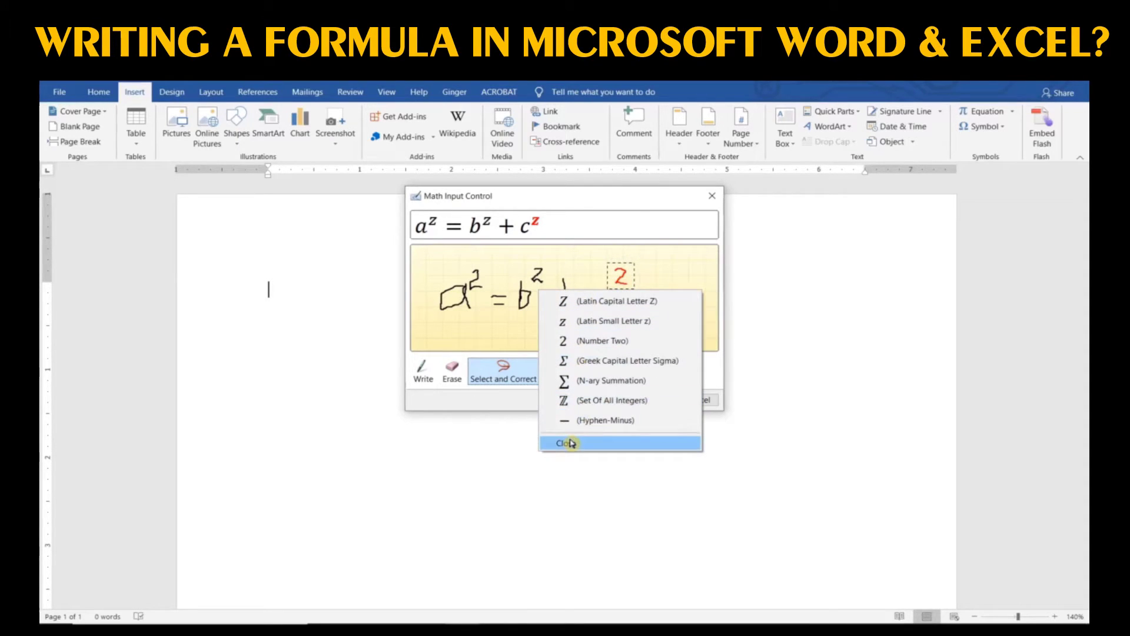
{"action": "left_click", "coordinate": [593, 346]}
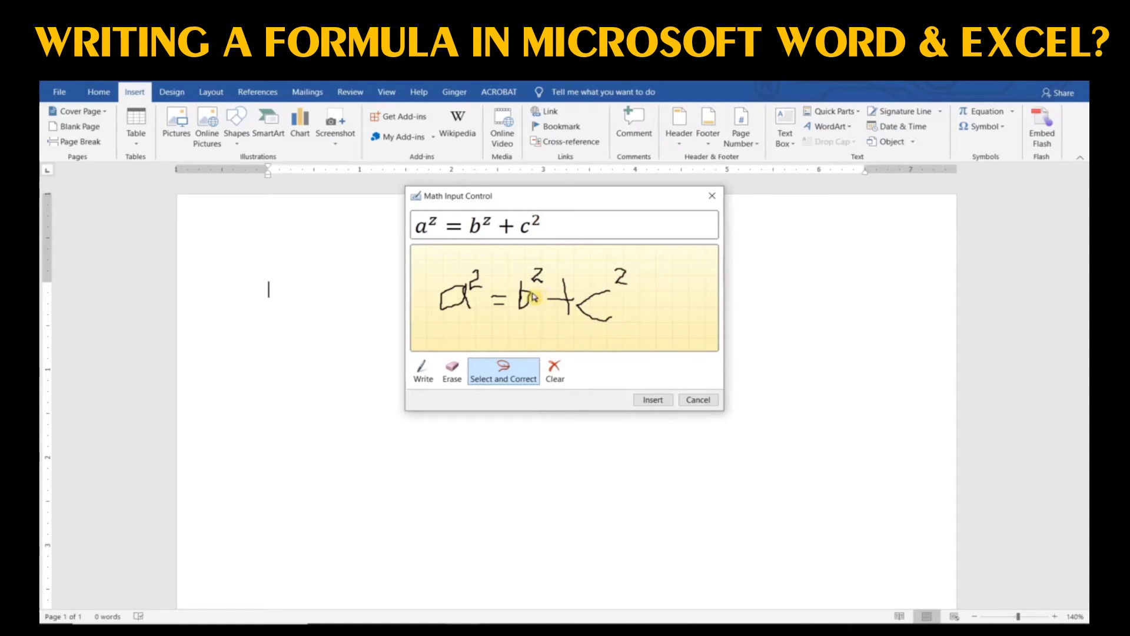
{"action": "left_click", "coordinate": [476, 283]}
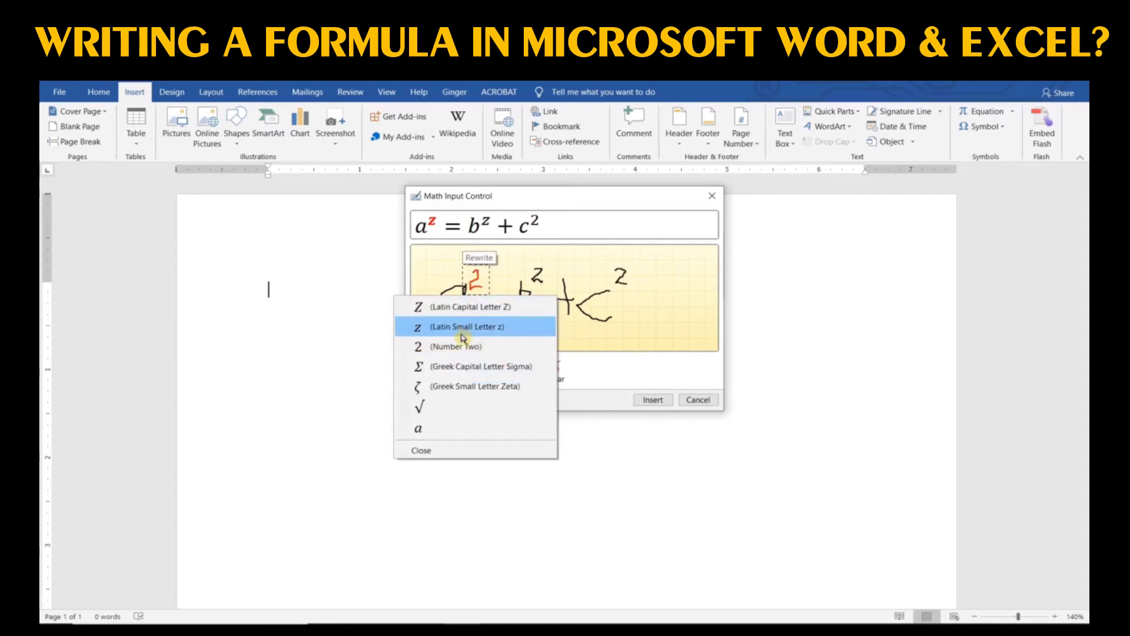
{"action": "left_click", "coordinate": [462, 346]}
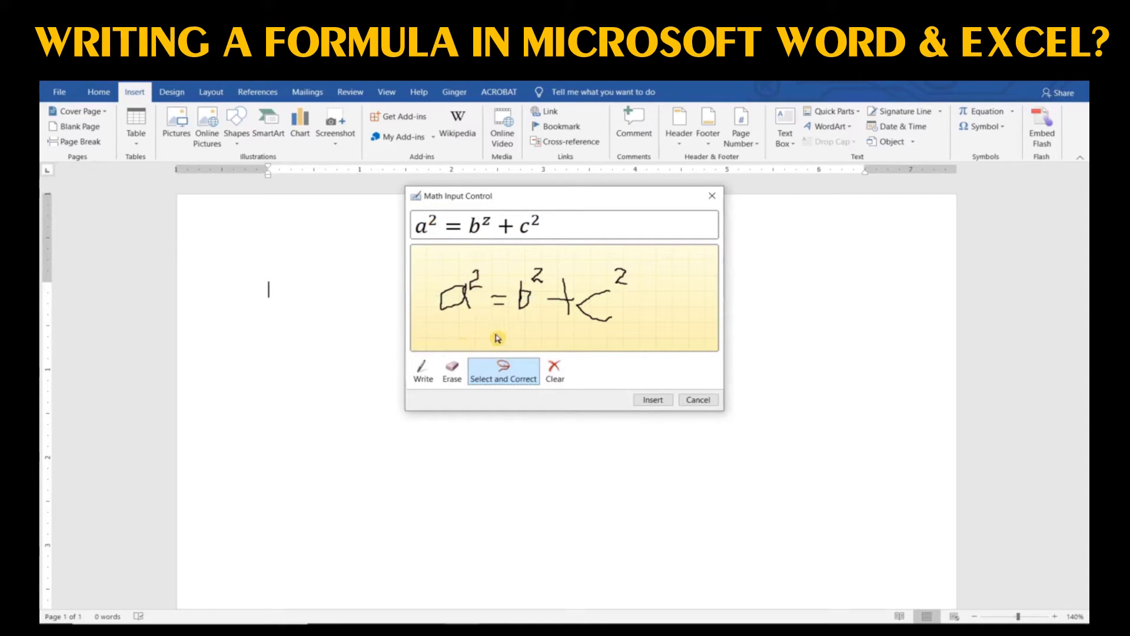
Step: Erase and rewrite b's exponent, then insert a² = b² + c² into the document
{"action": "left_click", "coordinate": [454, 371]}
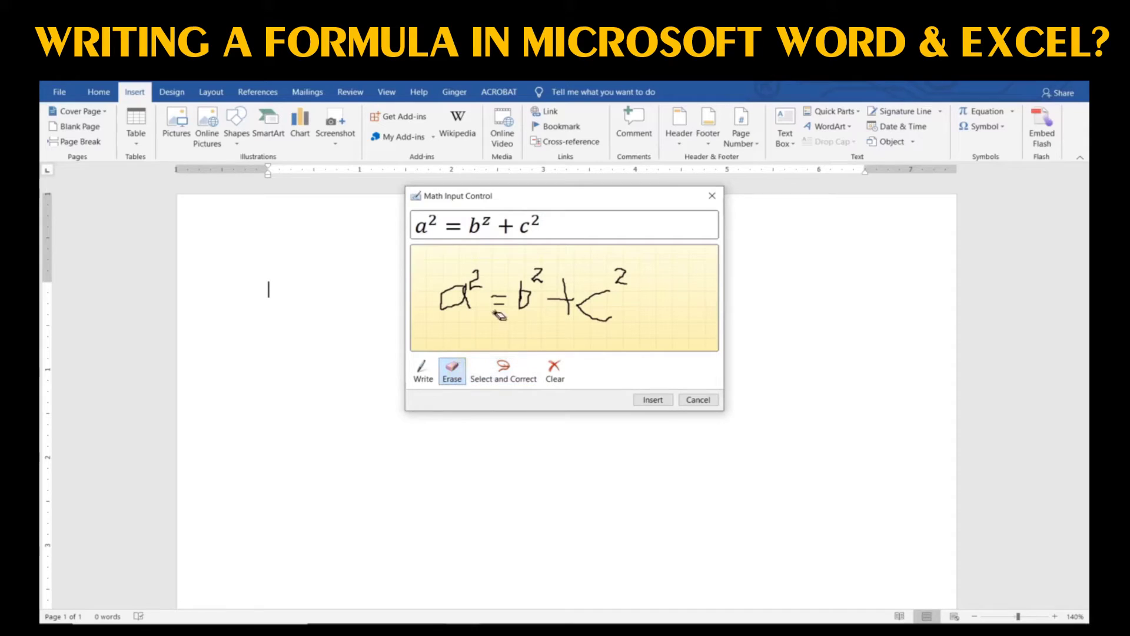
{"action": "left_click", "coordinate": [537, 274]}
{"action": "left_click", "coordinate": [422, 371]}
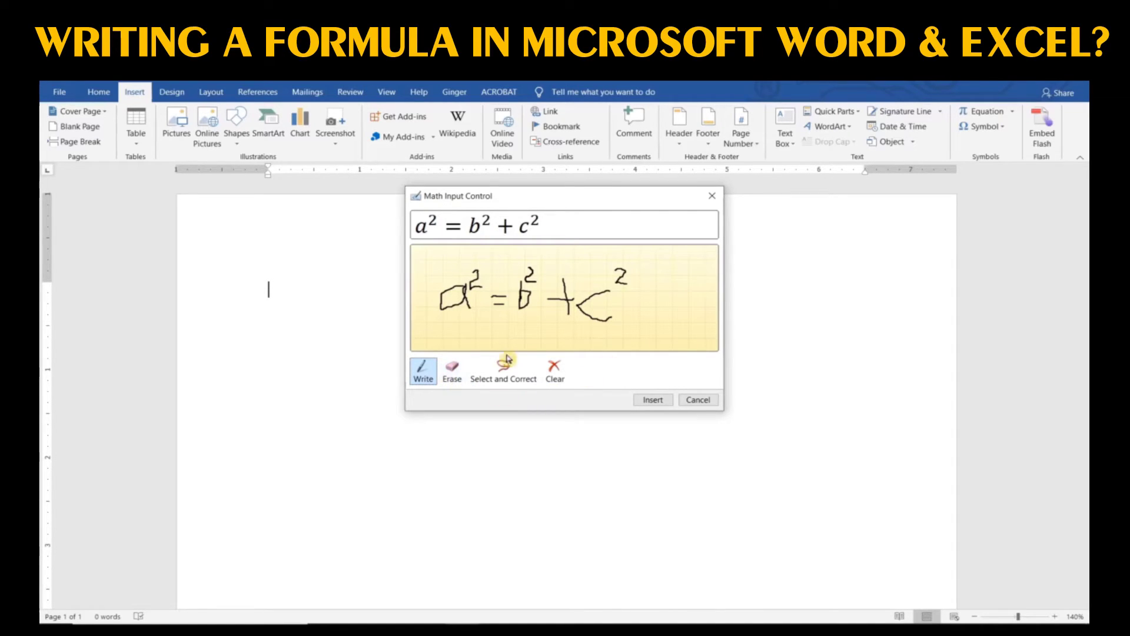
{"action": "left_click", "coordinate": [650, 401]}
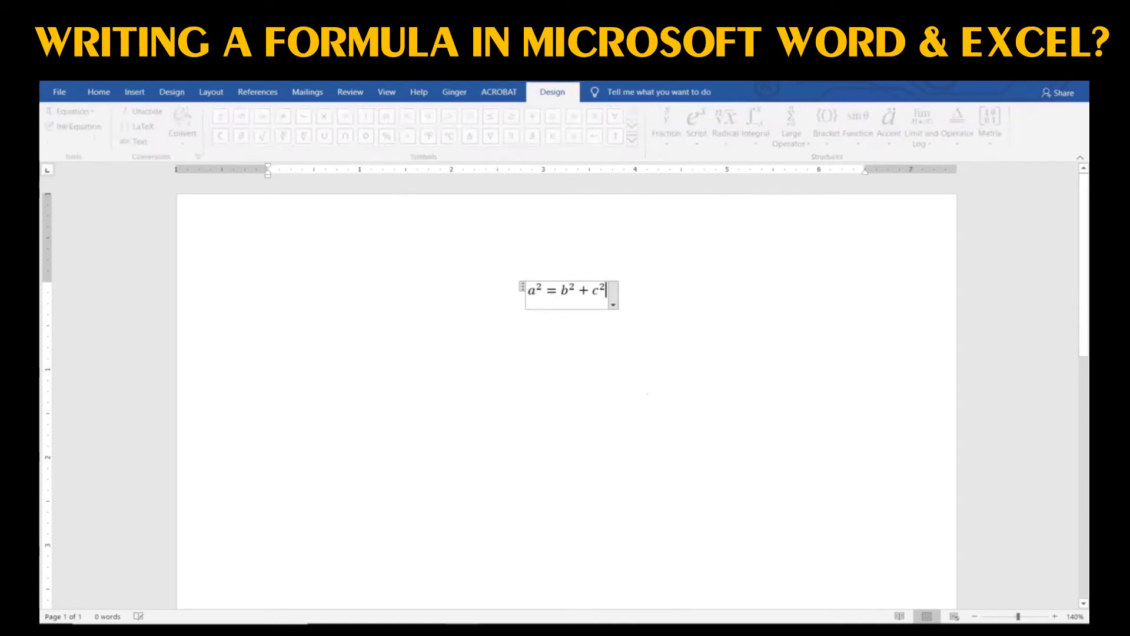
Step: Enlarge the a² = b² + c² equation to font size 22
{"action": "left_click", "coordinate": [481, 234]}
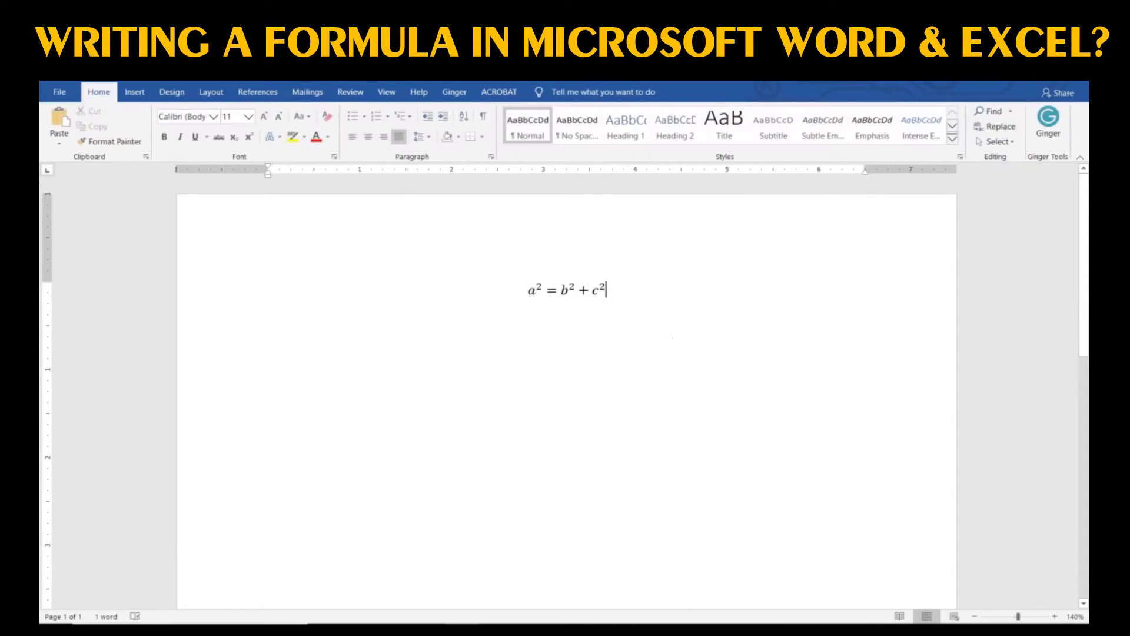
{"action": "left_click_drag", "start_coordinate": [606, 286], "coordinate": [599, 287]}
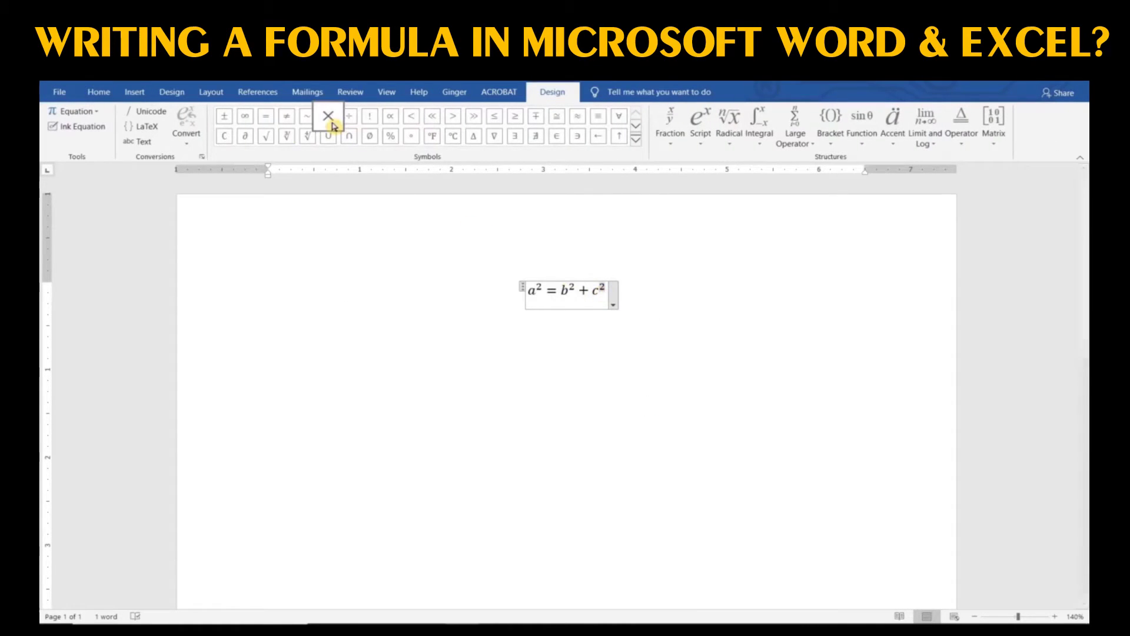
{"action": "left_click", "coordinate": [99, 93]}
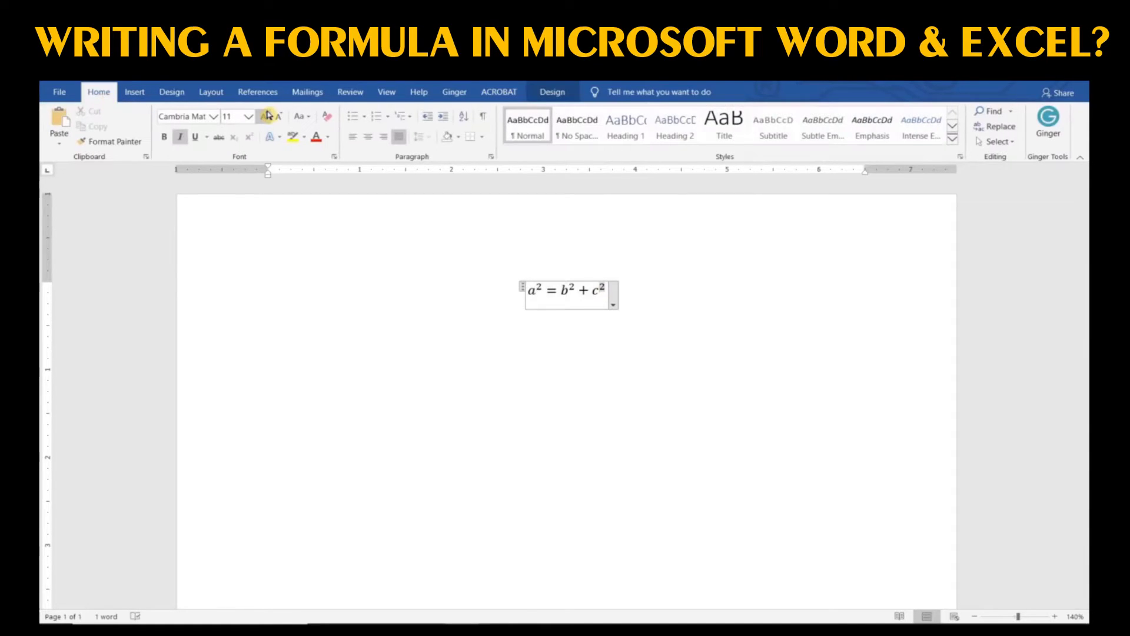
{"action": "left_click", "coordinate": [264, 118]}
{"action": "left_click", "coordinate": [265, 117]}
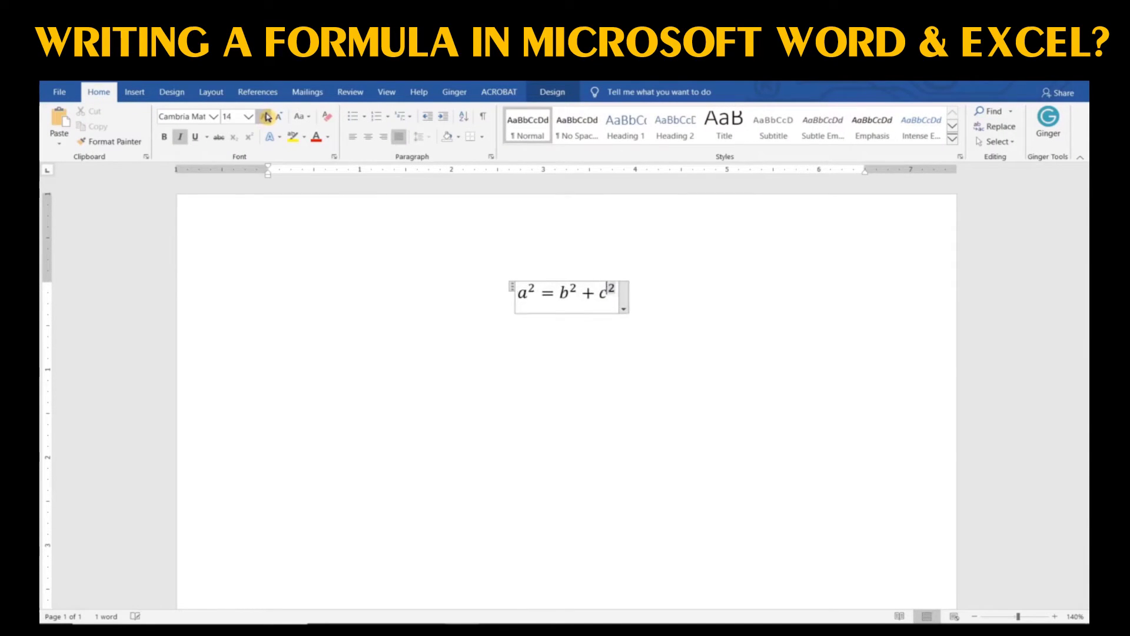
{"action": "left_click", "coordinate": [264, 117]}
{"action": "left_click", "coordinate": [265, 117]}
{"action": "left_click", "coordinate": [264, 117]}
{"action": "left_click", "coordinate": [264, 117]}
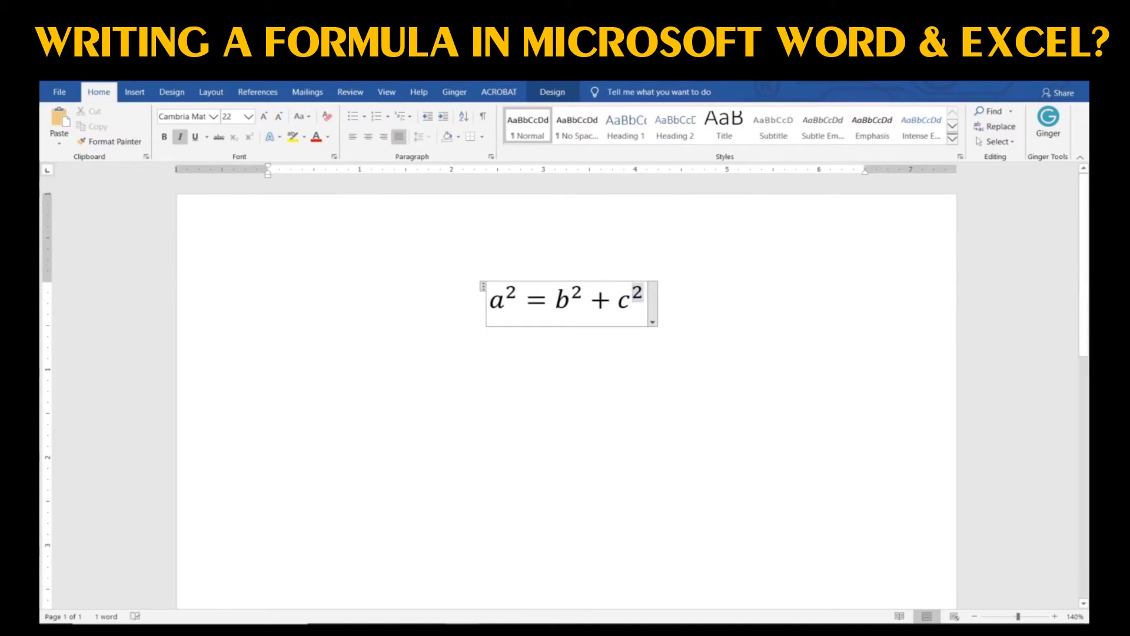
Step: Delete the equation, leaving the page blank
{"action": "left_click", "coordinate": [505, 370]}
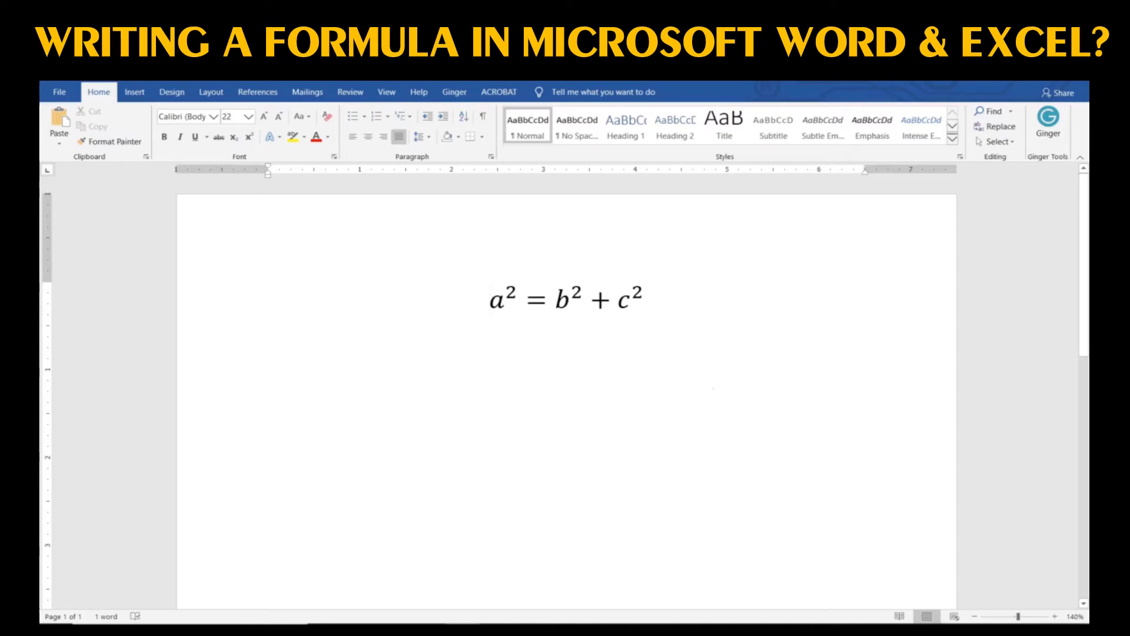
{"action": "left_click", "coordinate": [463, 306]}
{"action": "key", "text": "Delete"}
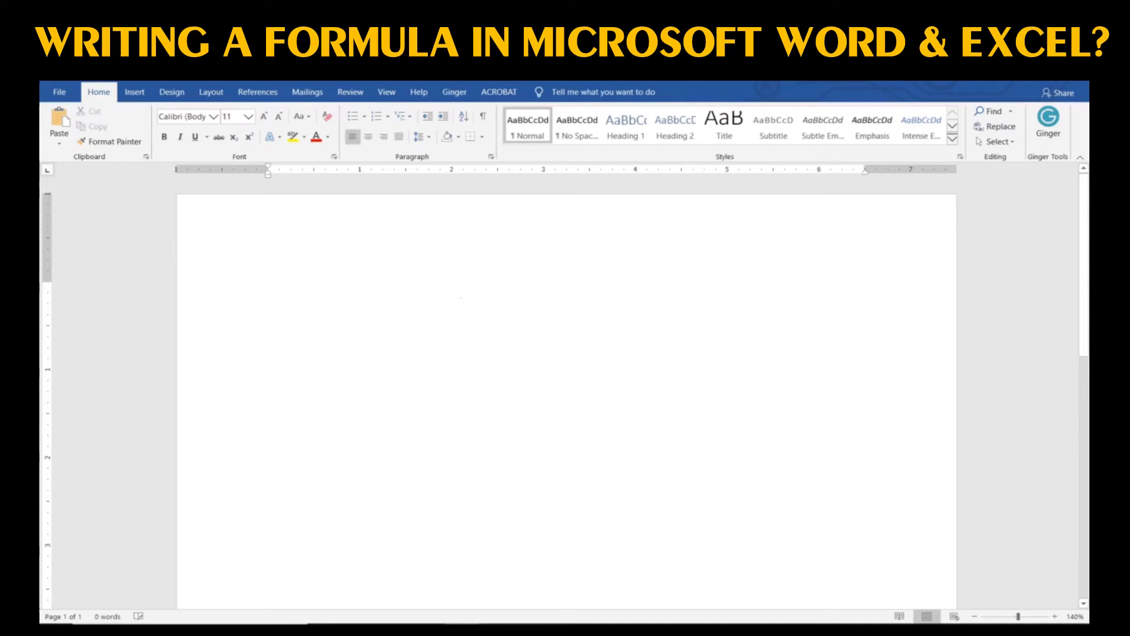
Step: Start a new equation reading x = followed by a radical with degree
{"action": "left_click", "coordinate": [139, 94]}
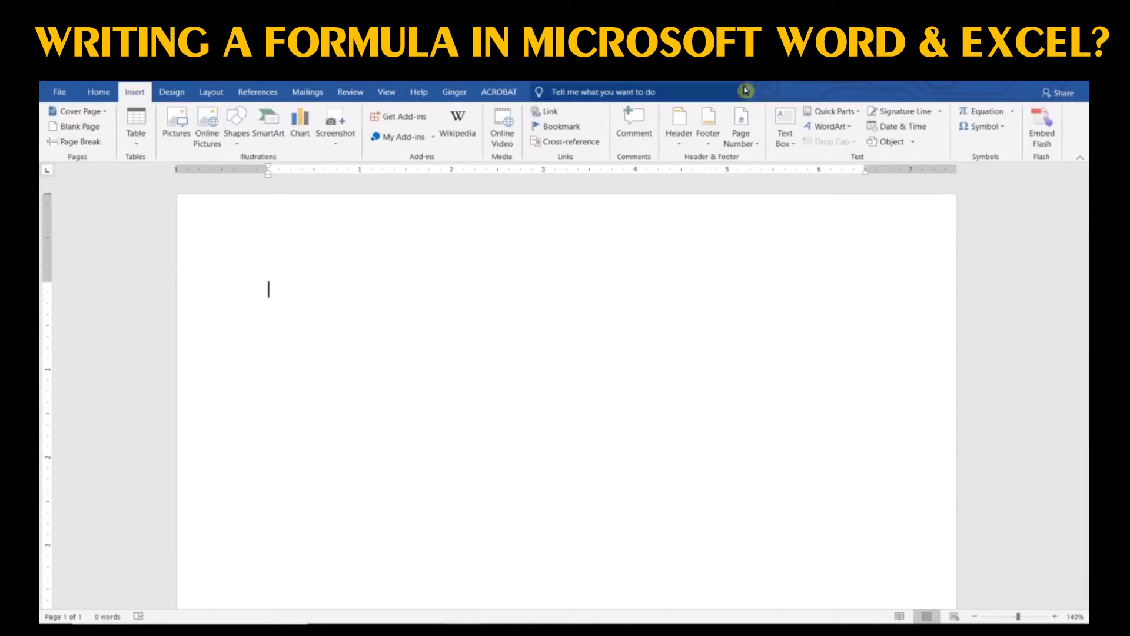
{"action": "left_click", "coordinate": [978, 113]}
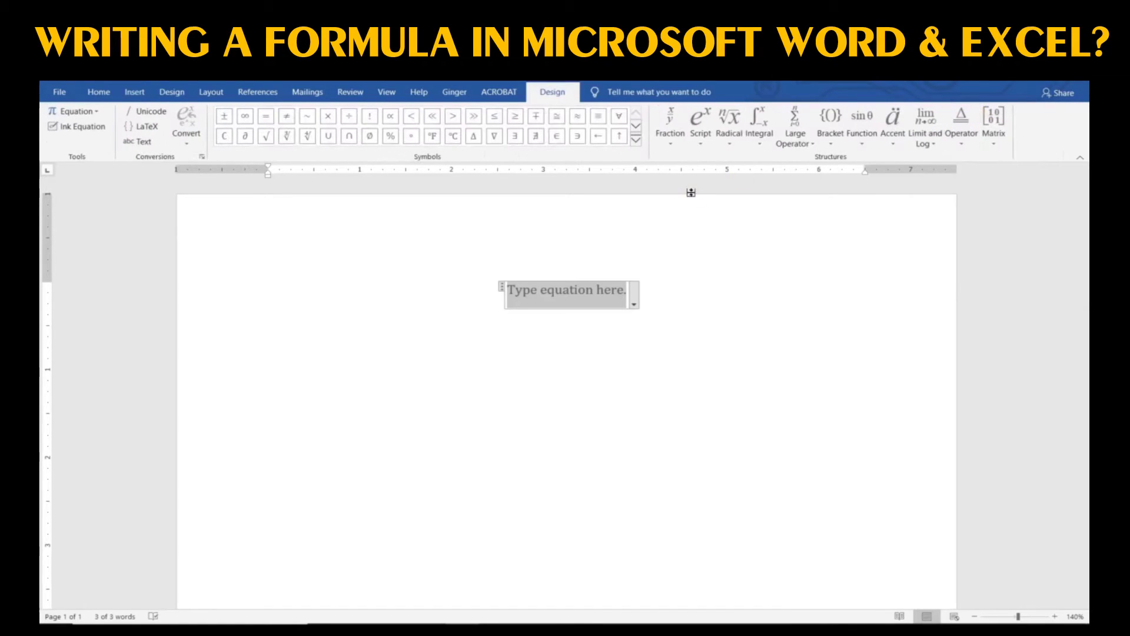
{"action": "type", "text": "x "}
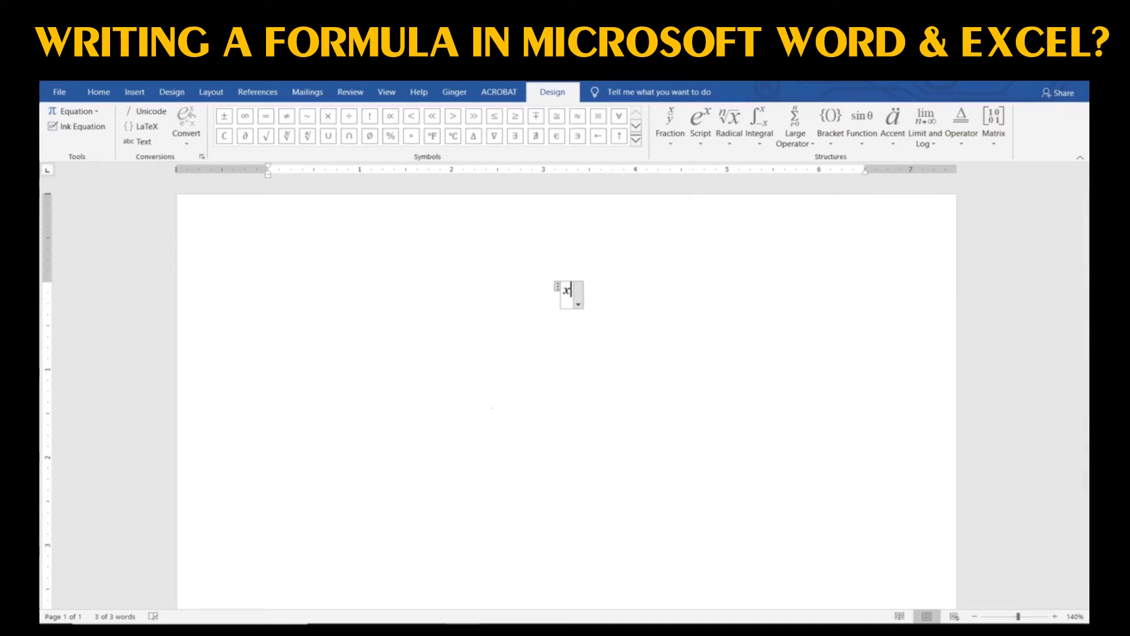
{"action": "type", "text": "="}
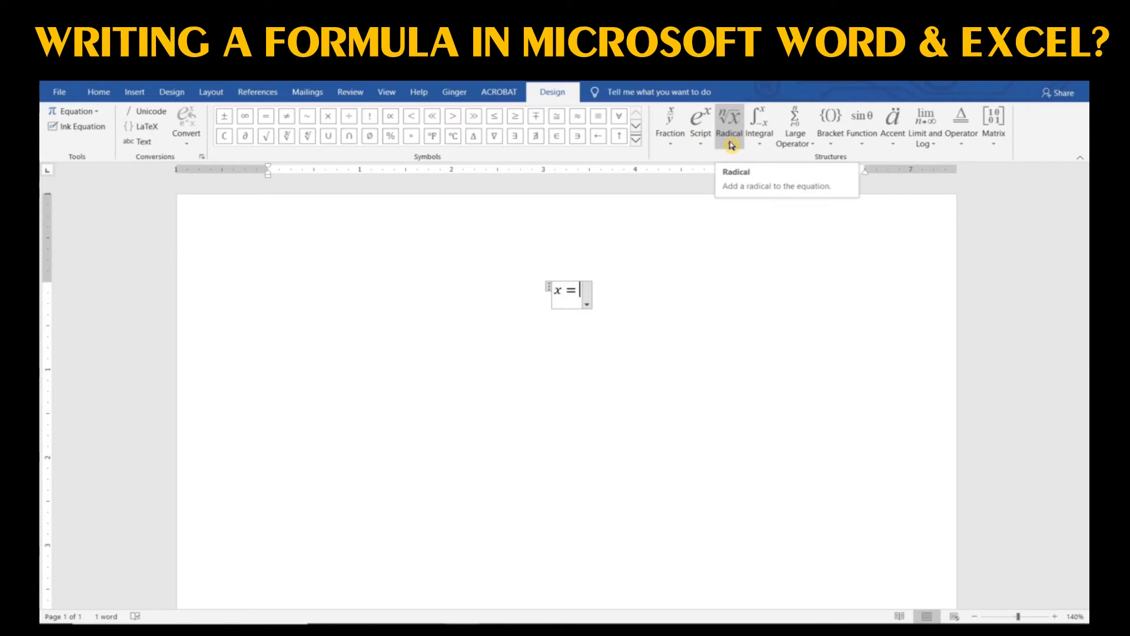
{"action": "left_click", "coordinate": [730, 141]}
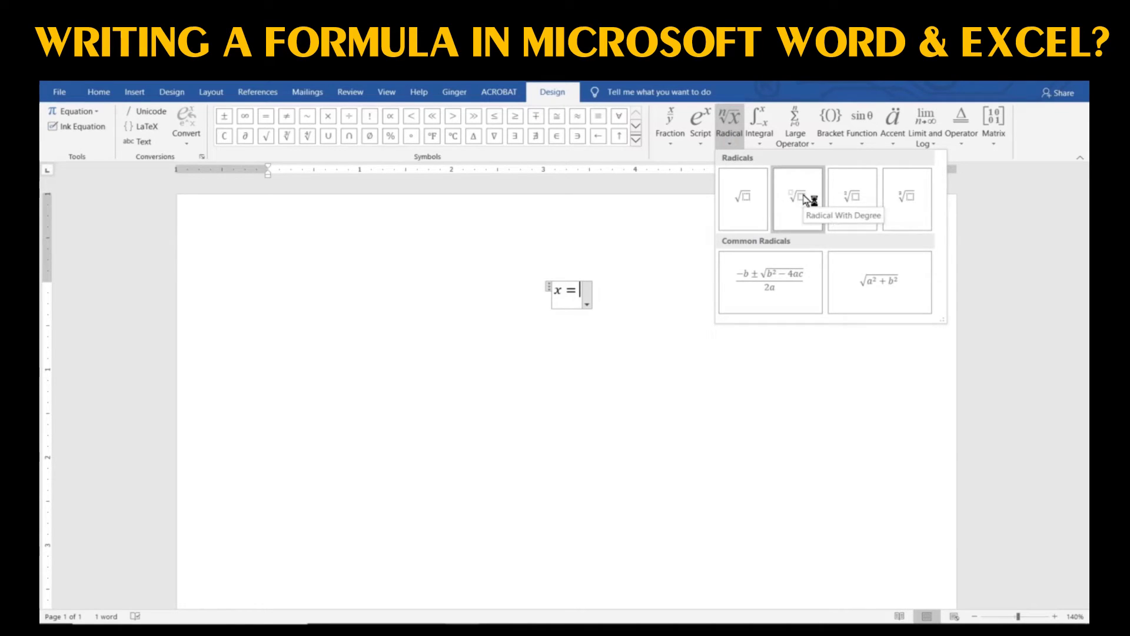
{"action": "left_click", "coordinate": [797, 198]}
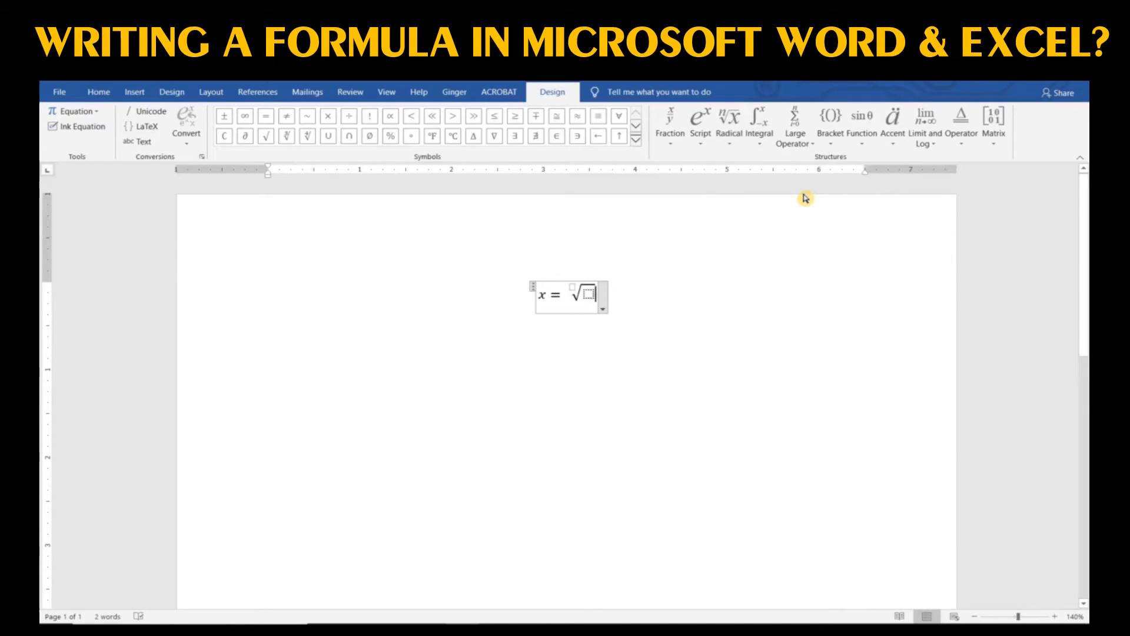
Step: Append a plus, an empty stacked fraction, and another plus to the equation
{"action": "key", "text": "Right"}
{"action": "type", "text": "+"}
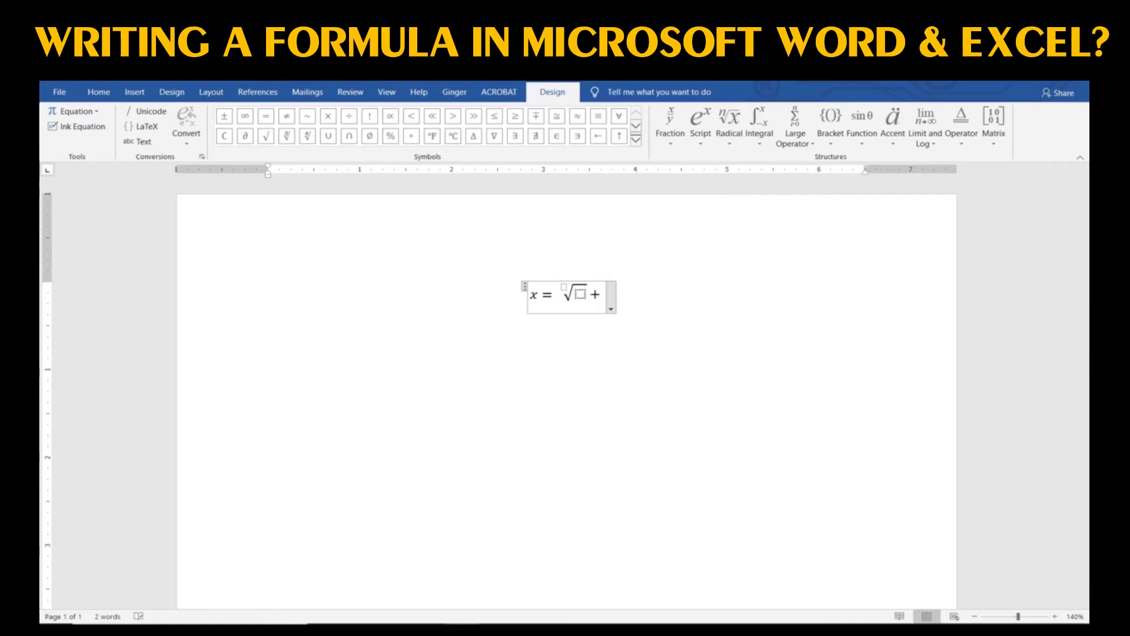
{"action": "left_click", "coordinate": [671, 141]}
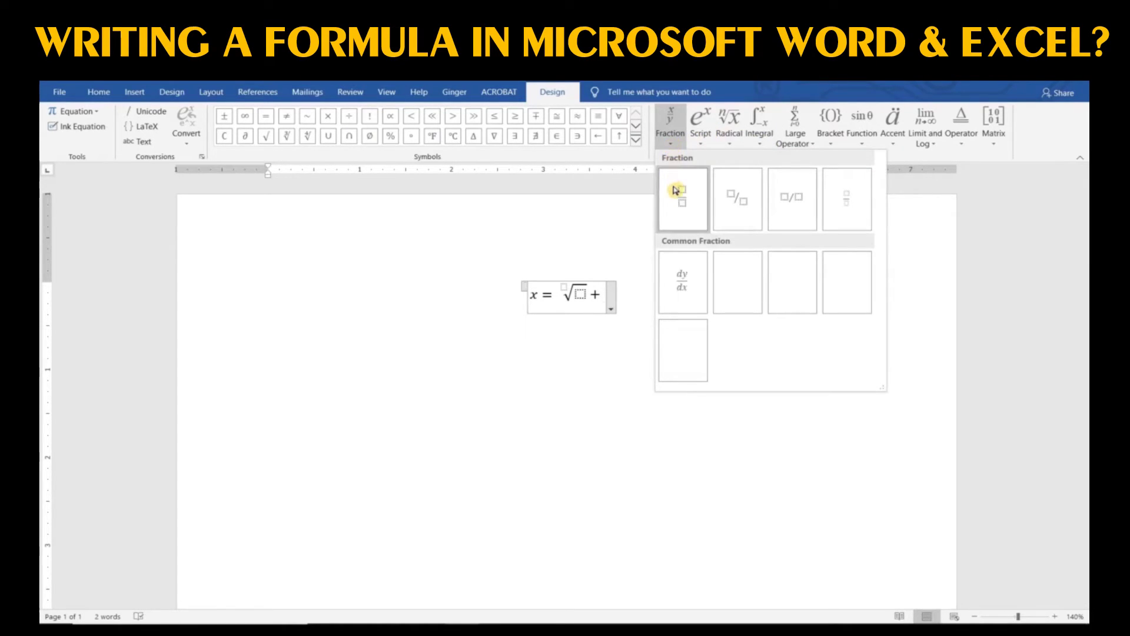
{"action": "left_click", "coordinate": [675, 190]}
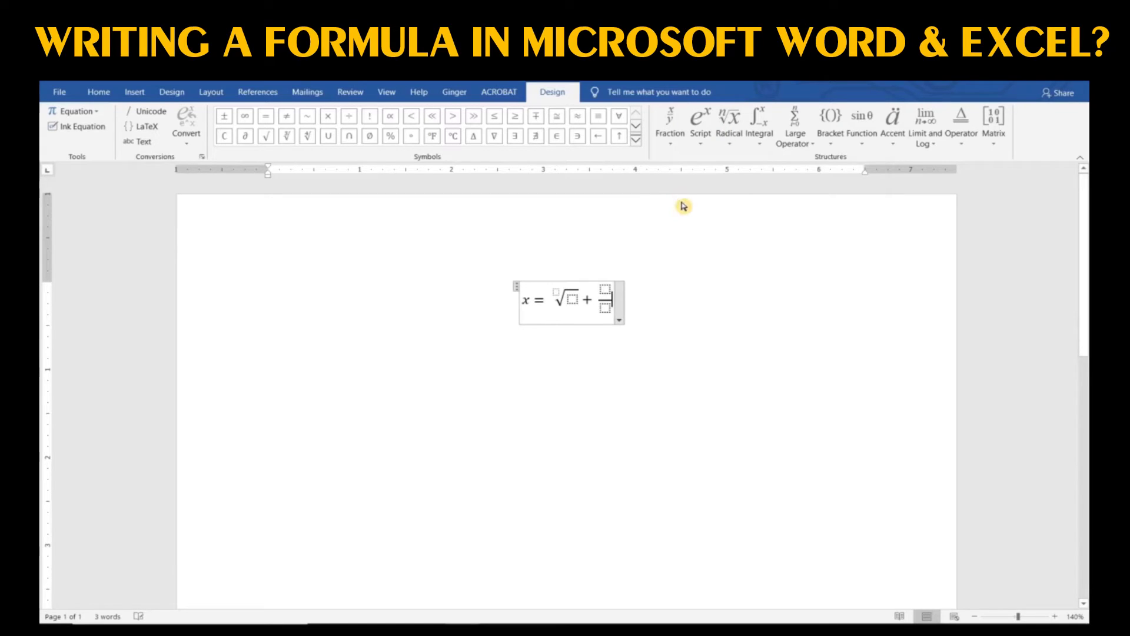
{"action": "type", "text": "+"}
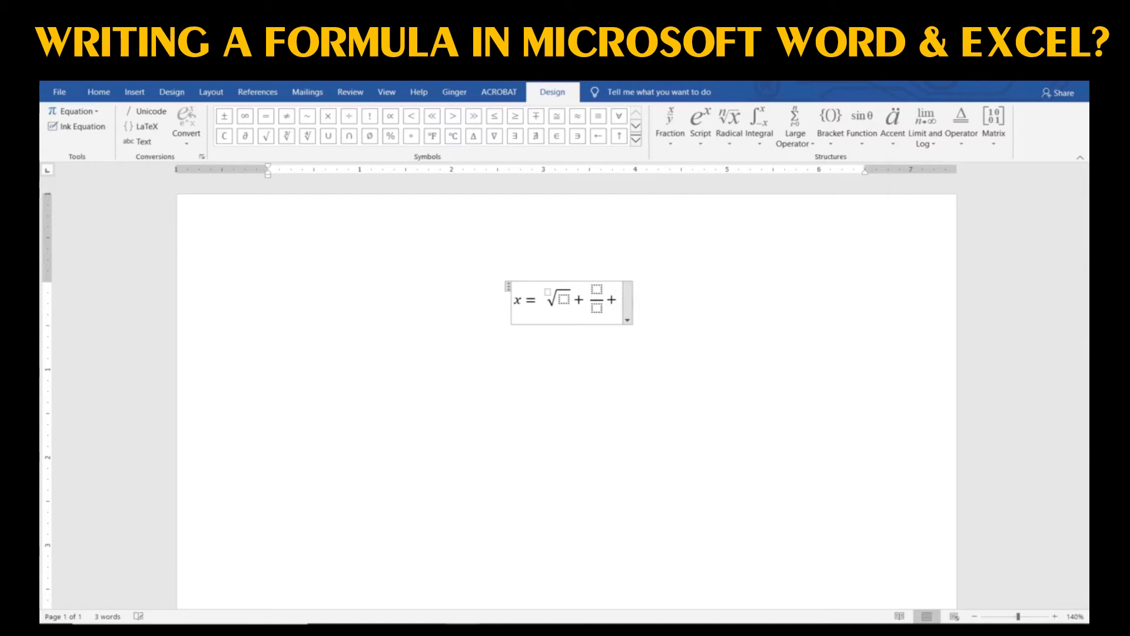
Step: Add a cos function at the end and fill the radical as the cube root of 27
{"action": "left_click", "coordinate": [866, 141]}
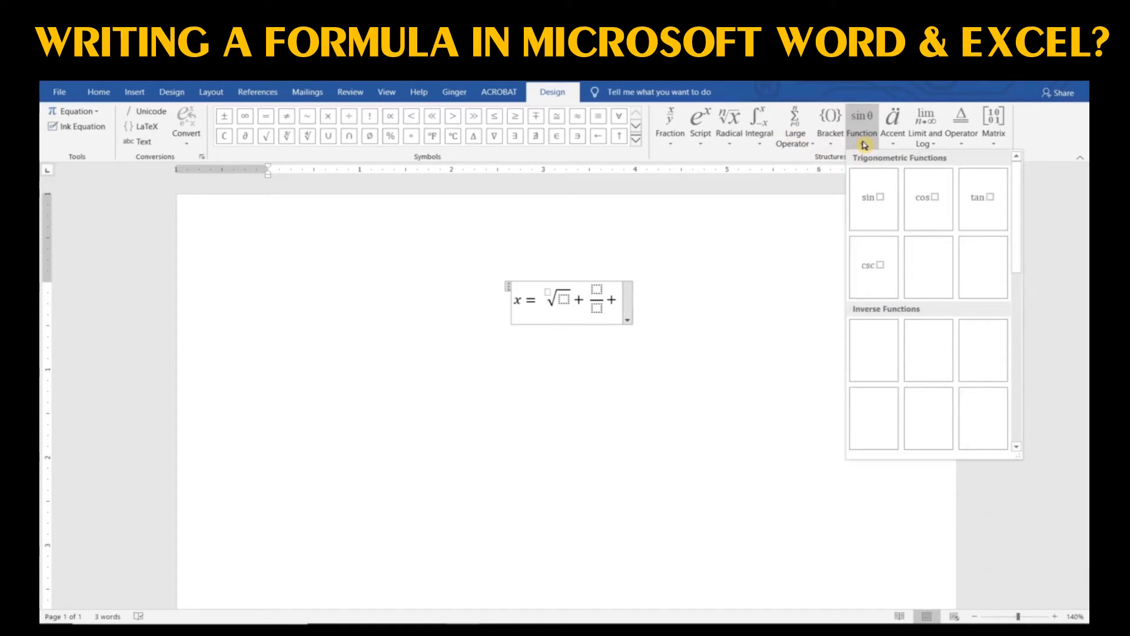
{"action": "left_click", "coordinate": [924, 201]}
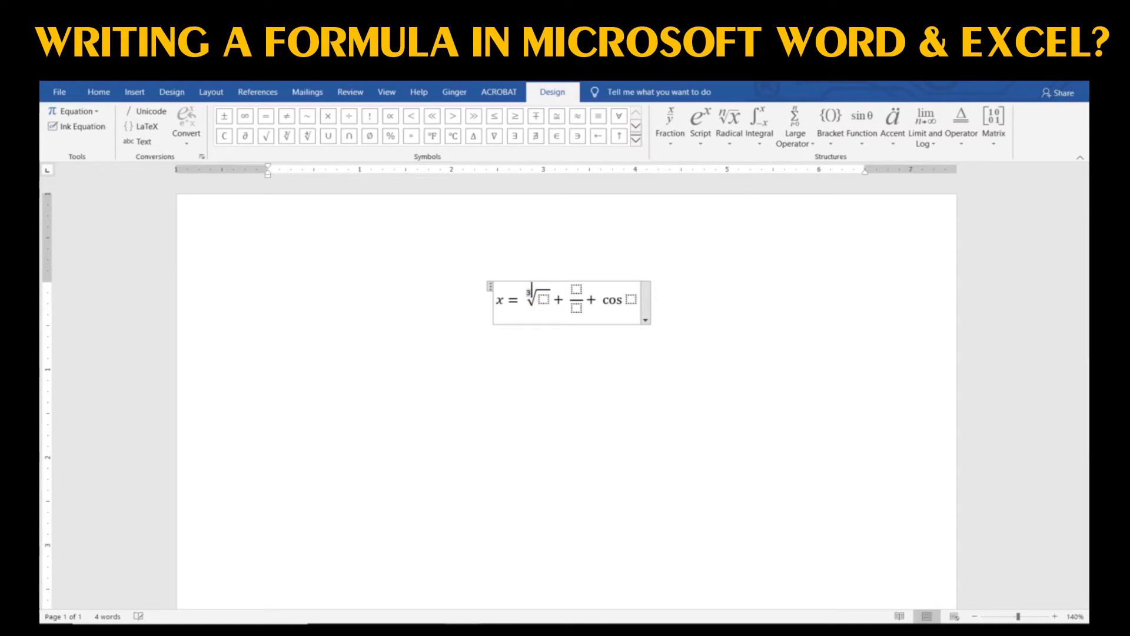
{"action": "type", "text": "3"}
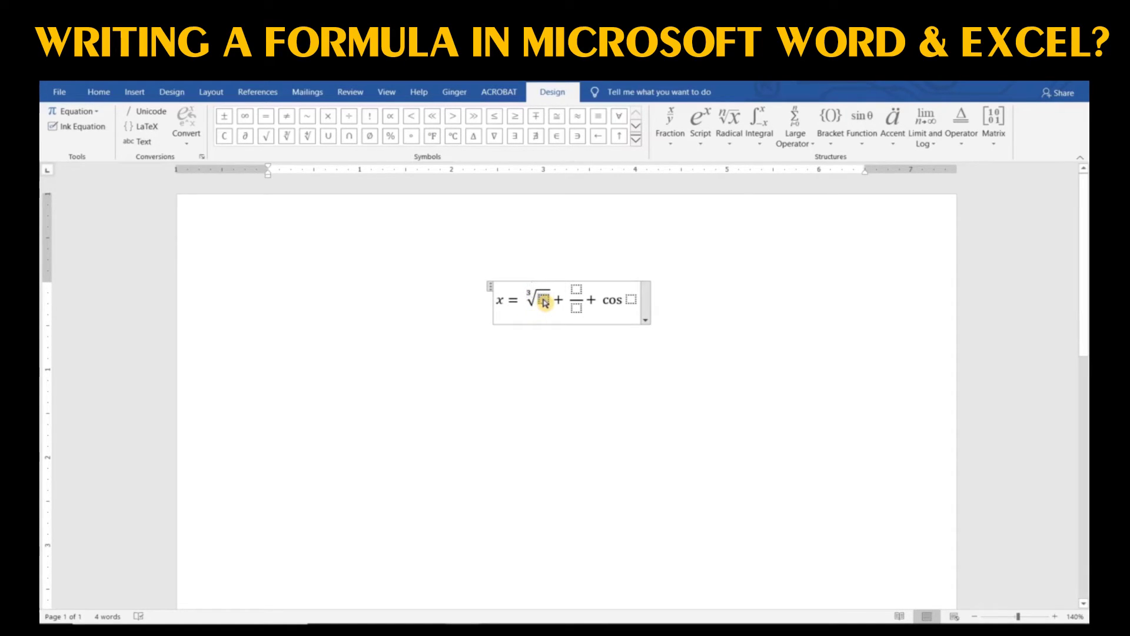
{"action": "type", "text": "27"}
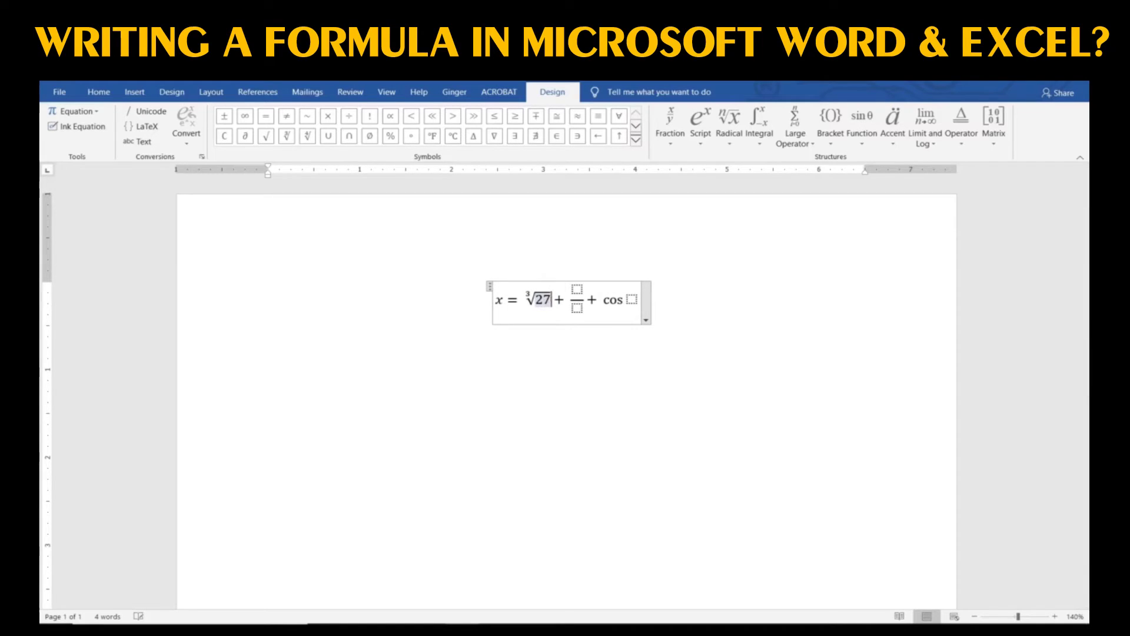
Step: Fill the fraction with 1 over 2
{"action": "left_click", "coordinate": [577, 292]}
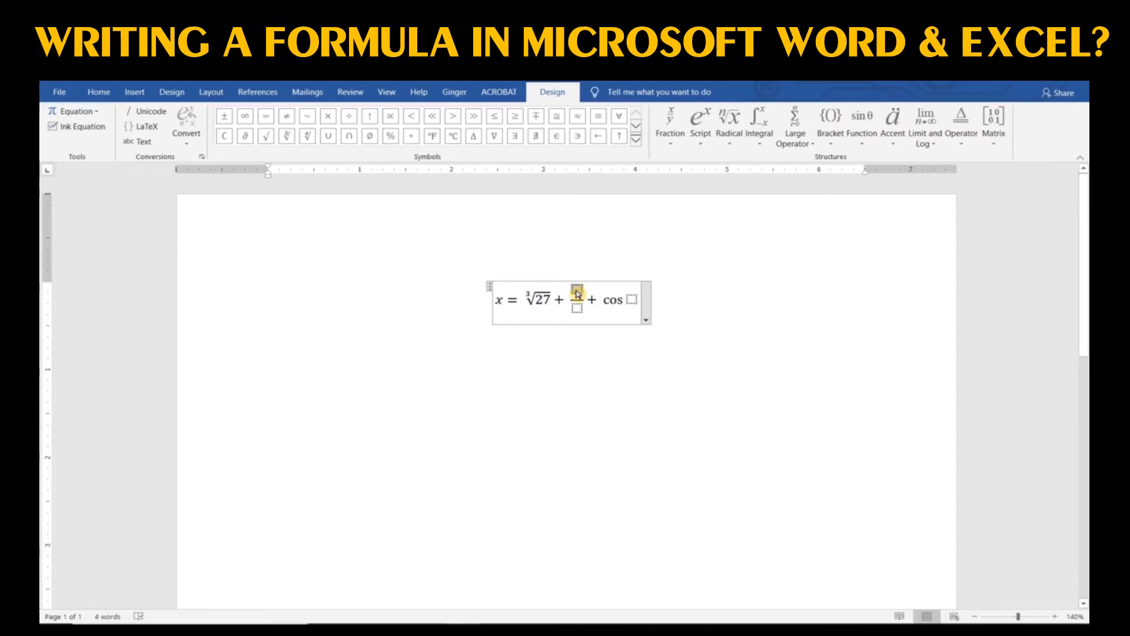
{"action": "type", "text": "1"}
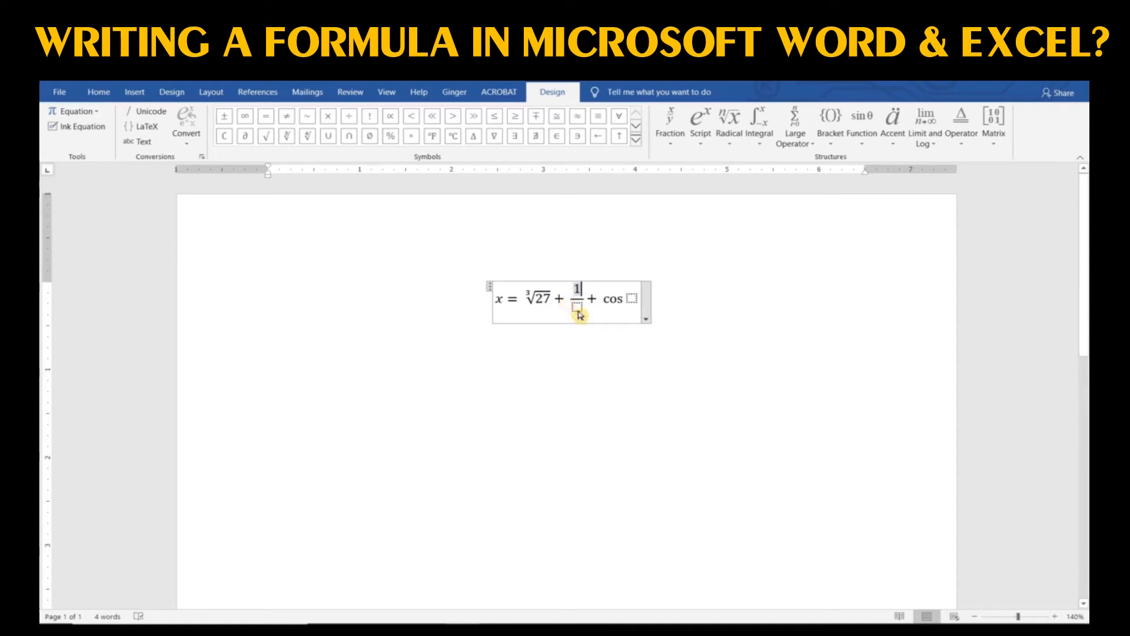
{"action": "left_click", "coordinate": [578, 307]}
{"action": "type", "text": "2"}
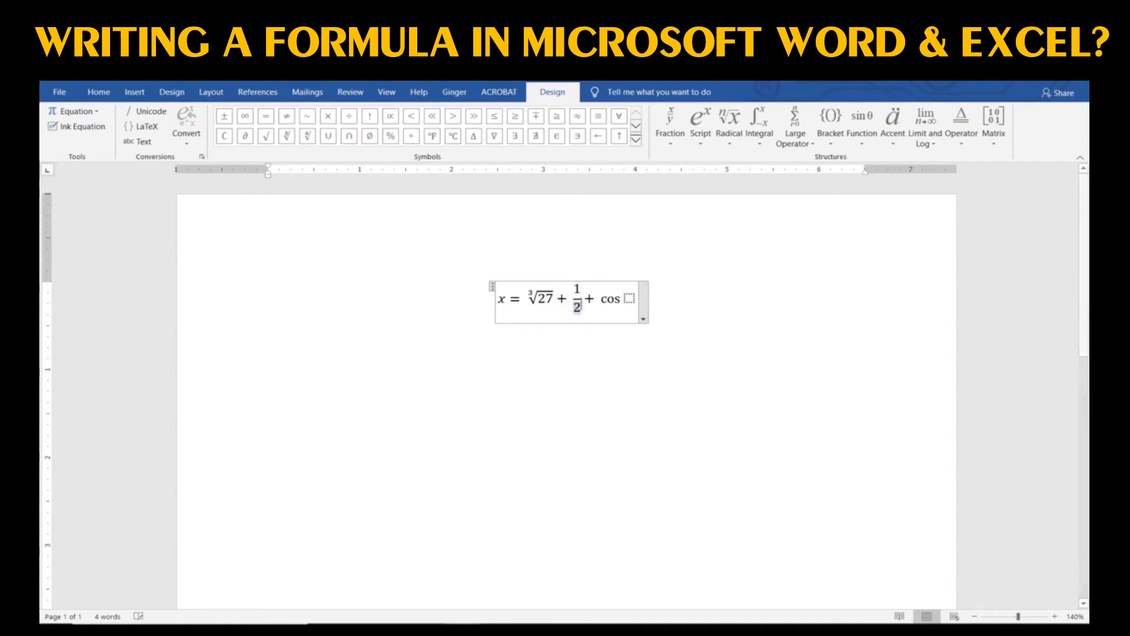
Step: Give the cosine the argument 45 with a degree sign
{"action": "left_click", "coordinate": [627, 299]}
{"action": "type", "text": "45"}
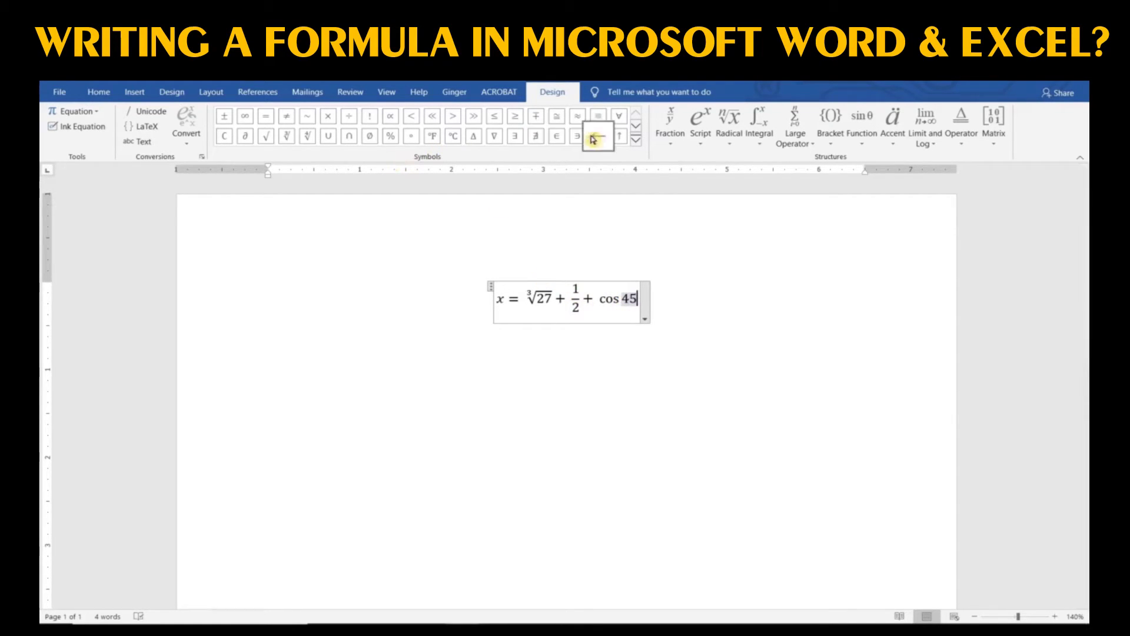
{"action": "left_click", "coordinate": [410, 140]}
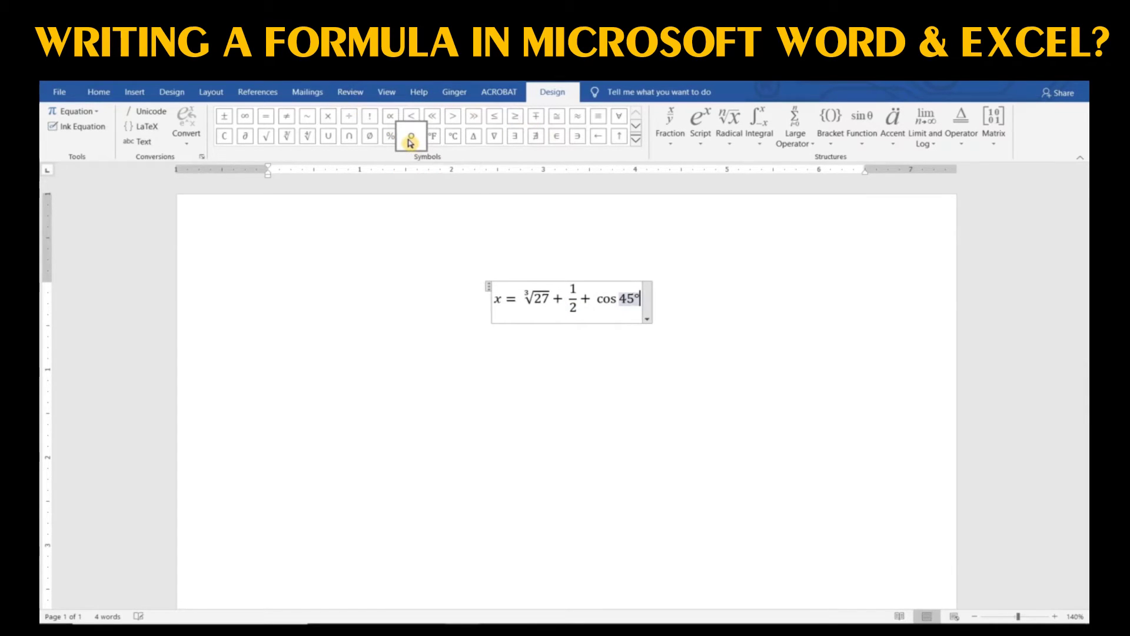
{"action": "left_click", "coordinate": [551, 299]}
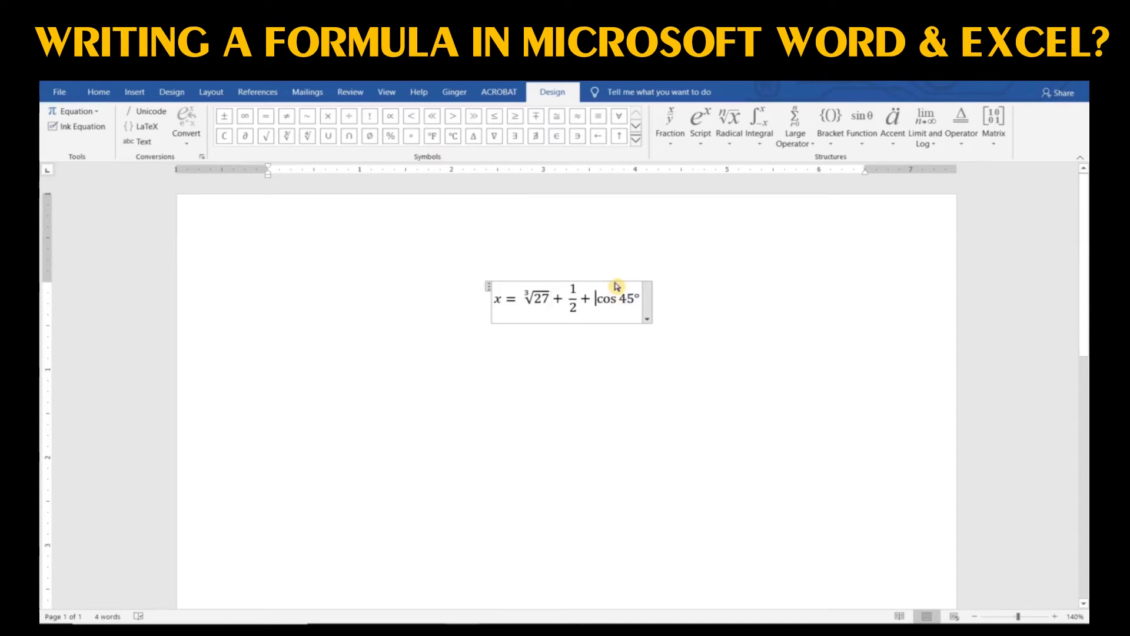
{"action": "left_click", "coordinate": [707, 293]}
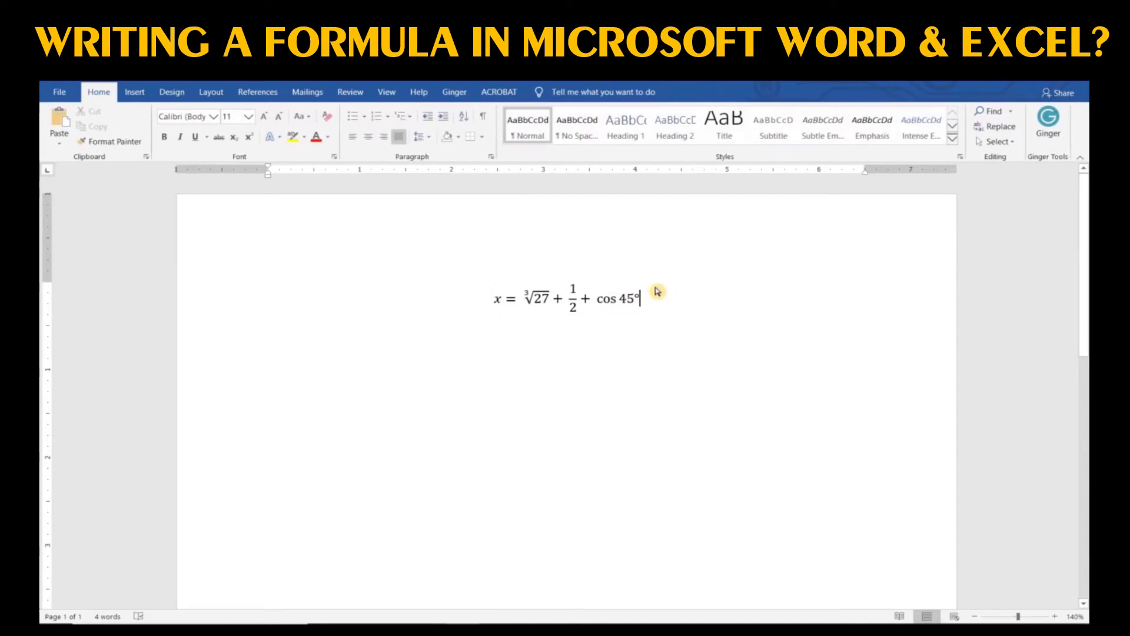
{"action": "left_click", "coordinate": [591, 297]}
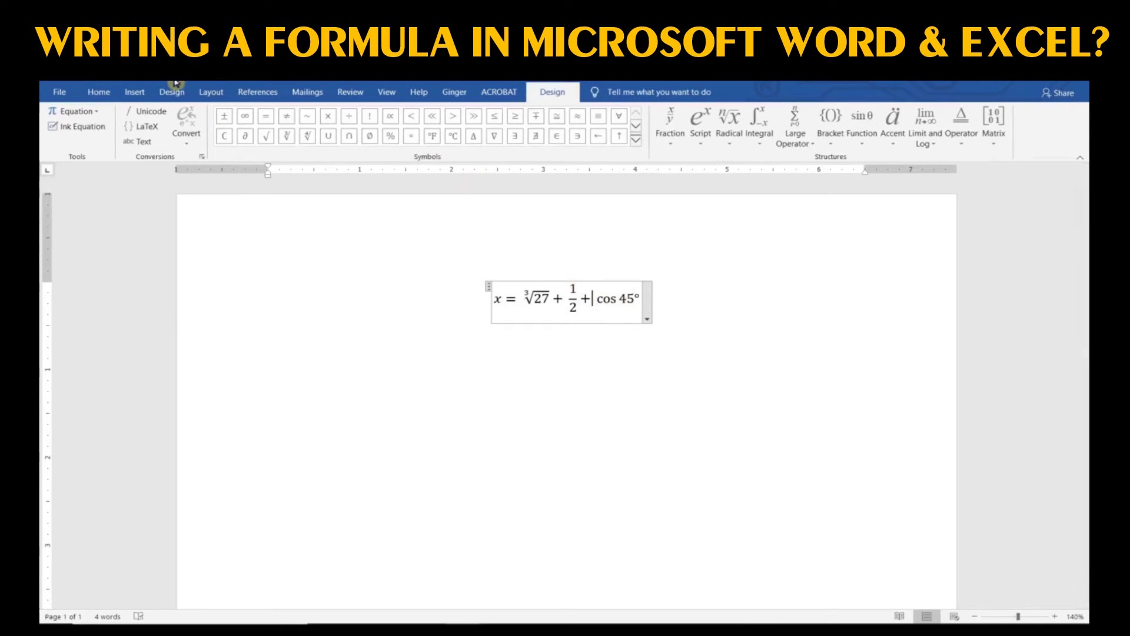
Step: Enlarge the x = ∛27 + 1/2 + cos 45° equation to font size 20
{"action": "left_click", "coordinate": [99, 94]}
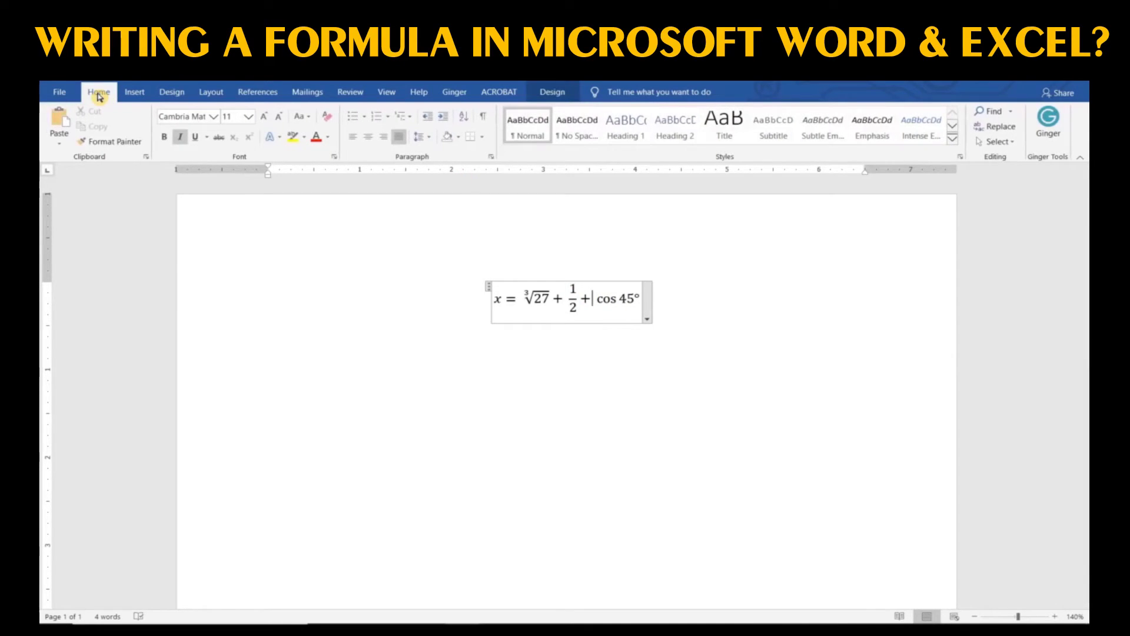
{"action": "left_click", "coordinate": [265, 116]}
{"action": "left_click", "coordinate": [265, 117]}
{"action": "left_click", "coordinate": [265, 116]}
{"action": "left_click", "coordinate": [264, 117]}
{"action": "left_click", "coordinate": [264, 117]}
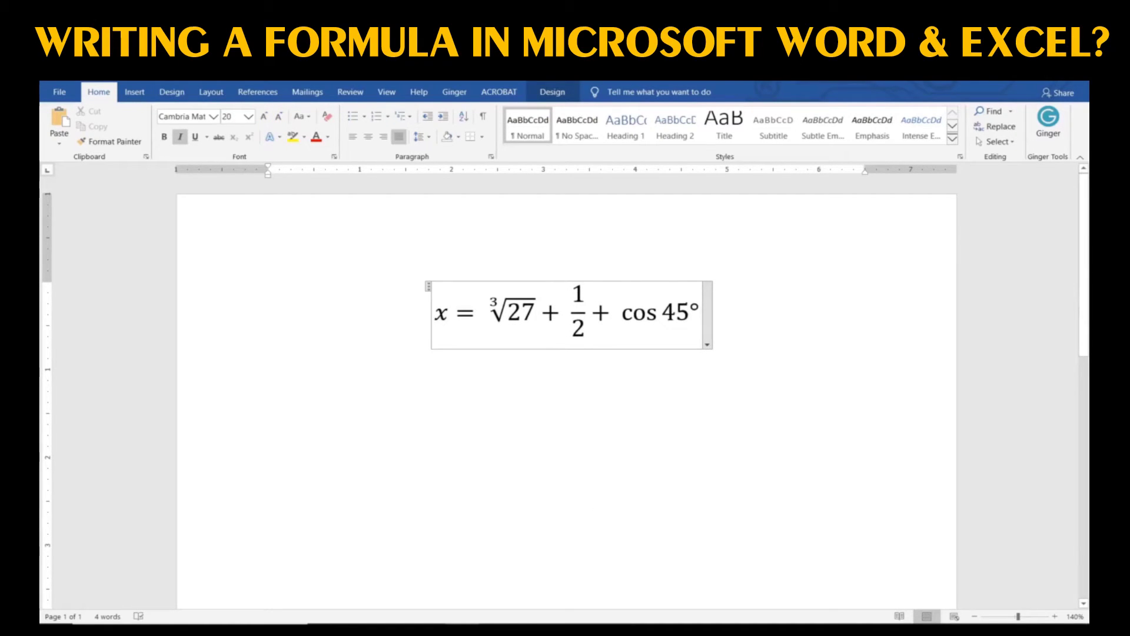
{"action": "left_click", "coordinate": [777, 339]}
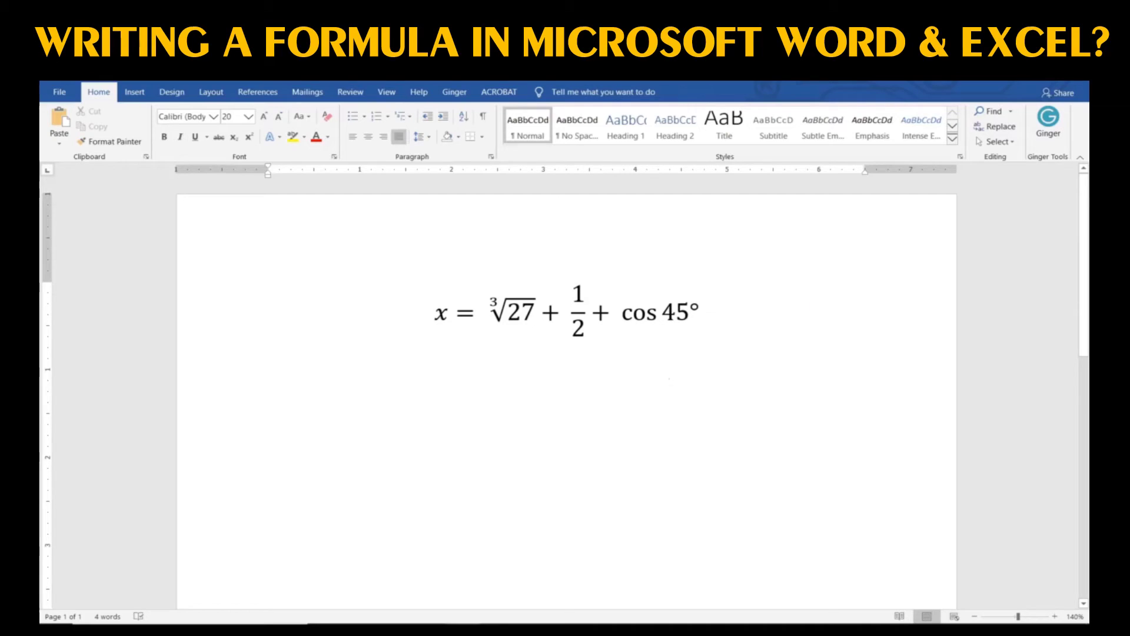
{"action": "left_click", "coordinate": [657, 304]}
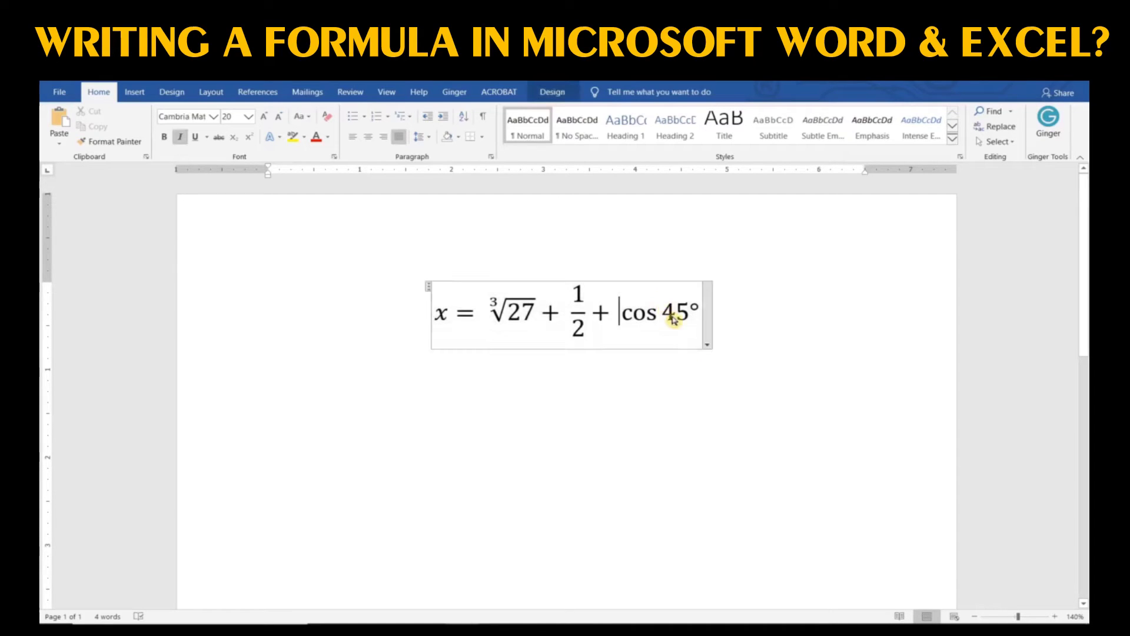
{"action": "left_click", "coordinate": [707, 347]}
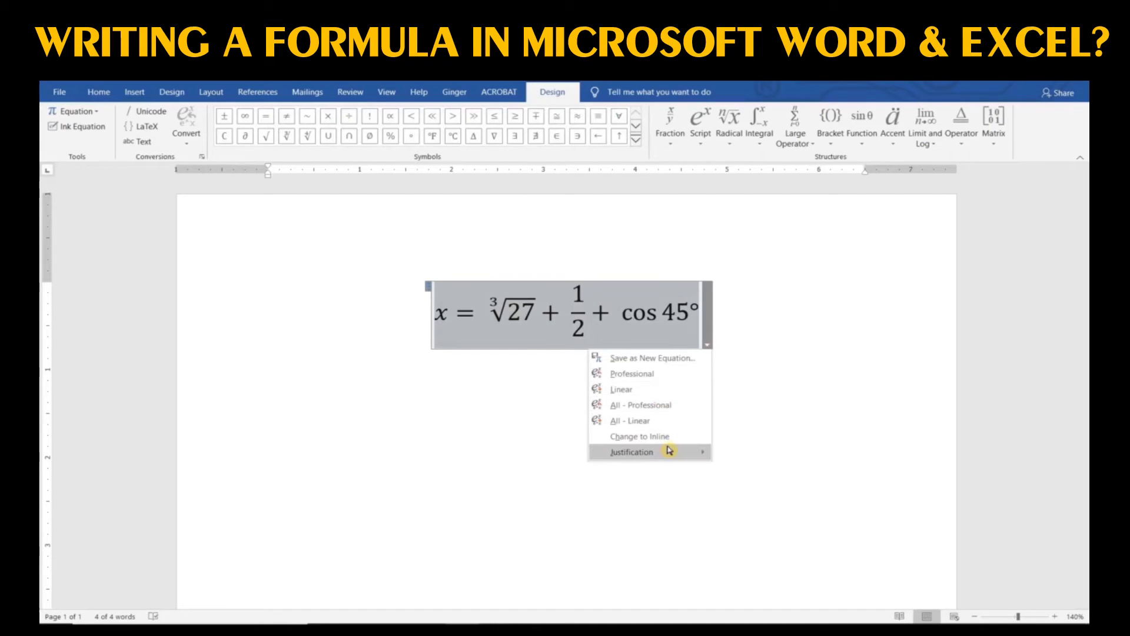
Step: Try left and right justification for the equation, settling on Centered
{"action": "left_click", "coordinate": [730, 452]}
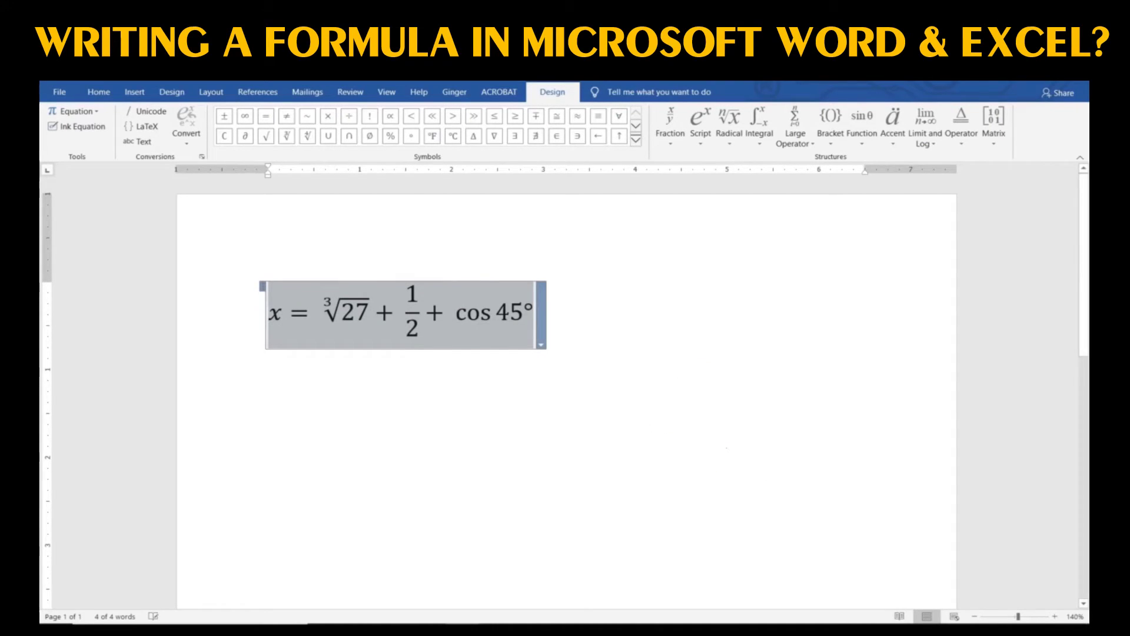
{"action": "left_click", "coordinate": [541, 345]}
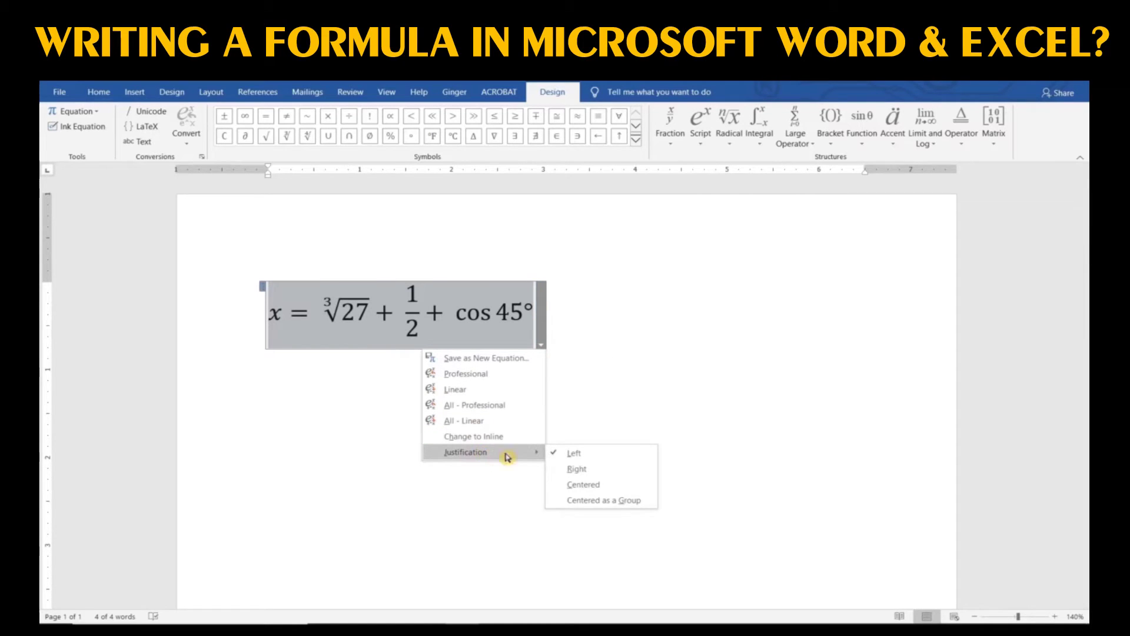
{"action": "mouse_move", "coordinate": [467, 451]}
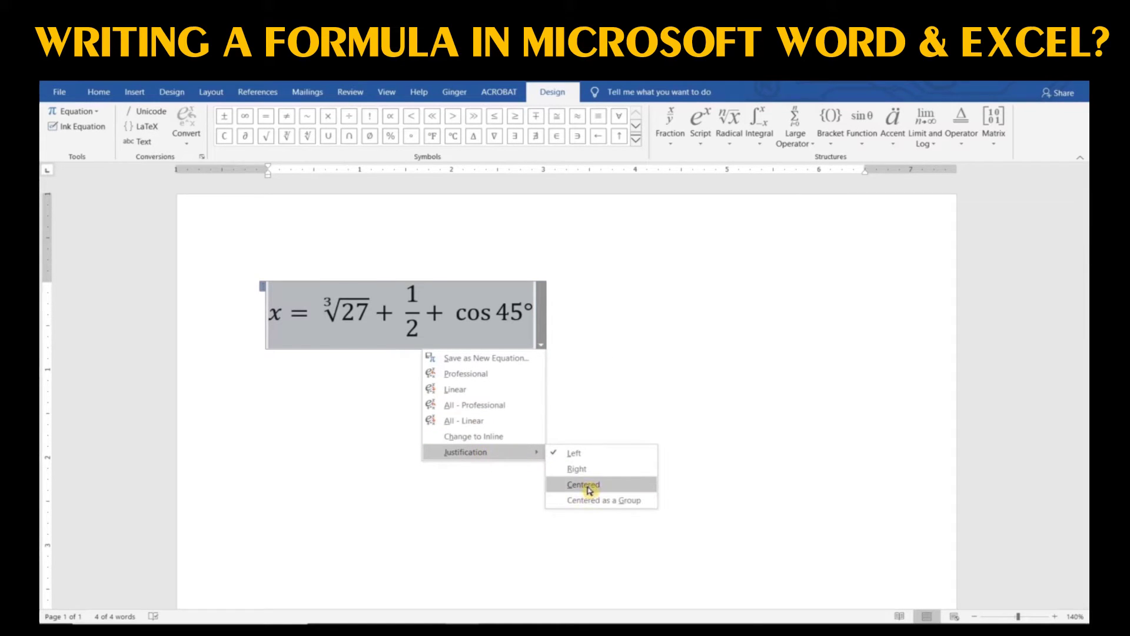
{"action": "left_click", "coordinate": [586, 472]}
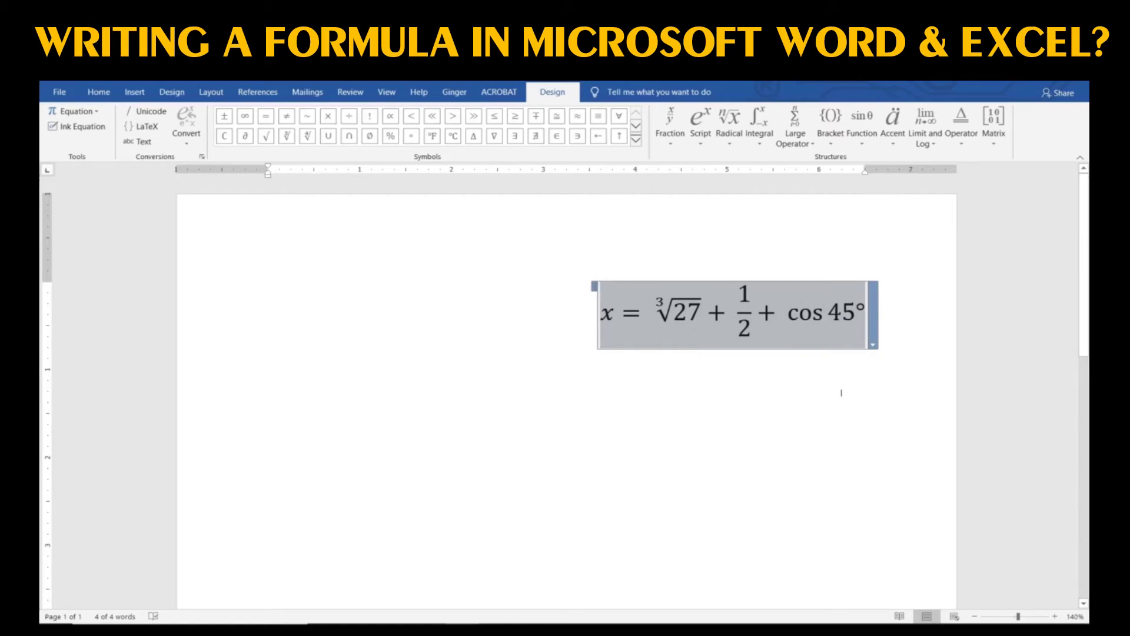
{"action": "left_click", "coordinate": [874, 345]}
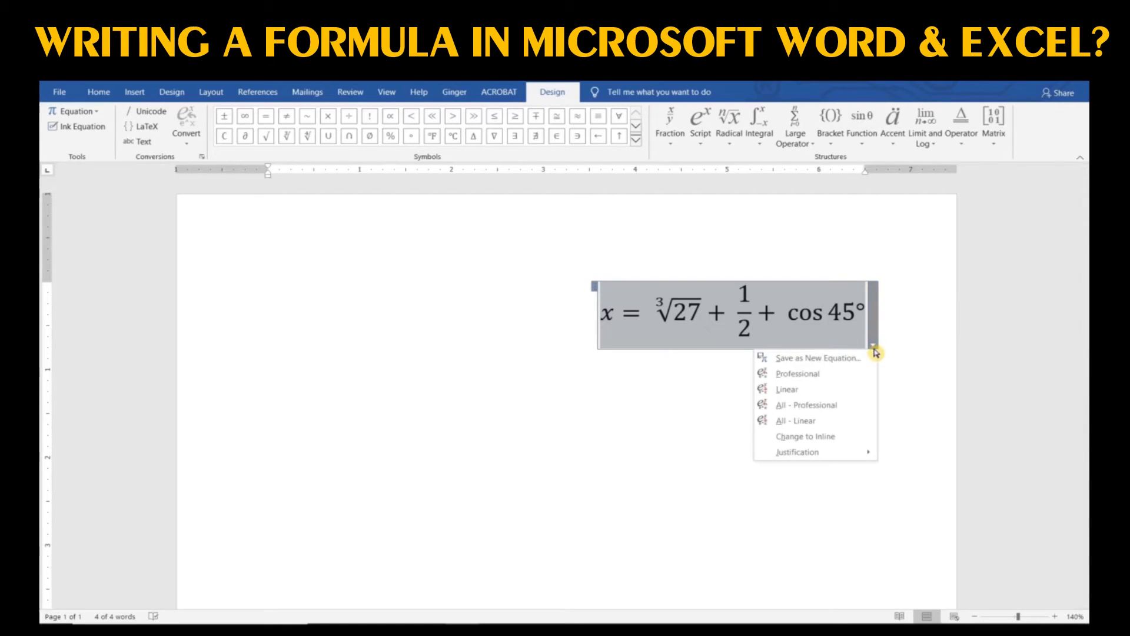
{"action": "mouse_move", "coordinate": [797, 452]}
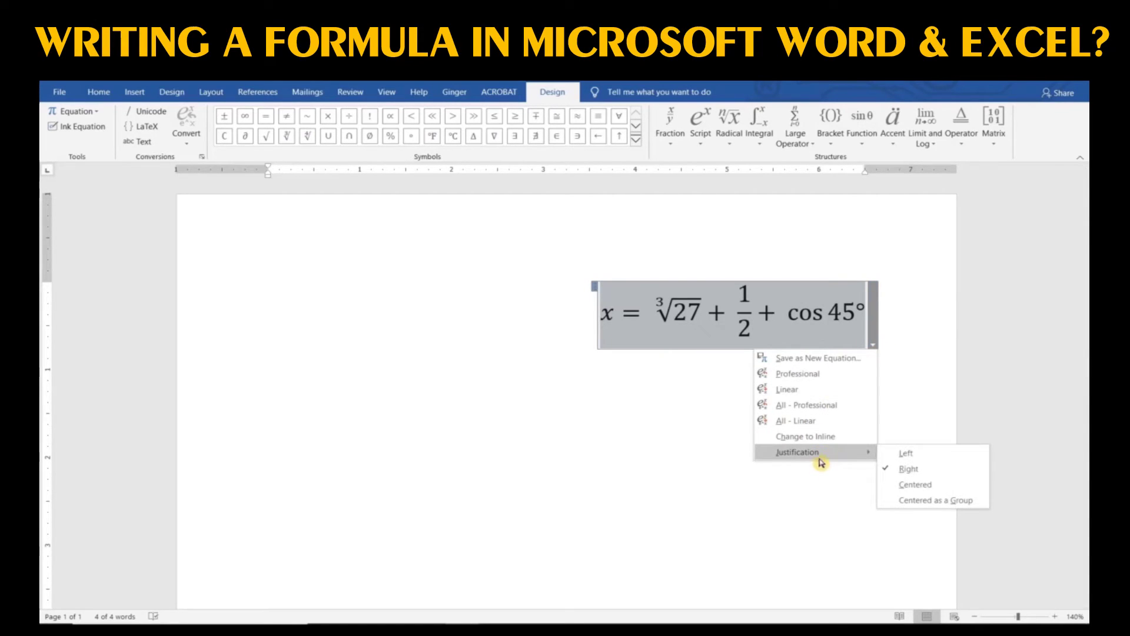
{"action": "left_click", "coordinate": [904, 490]}
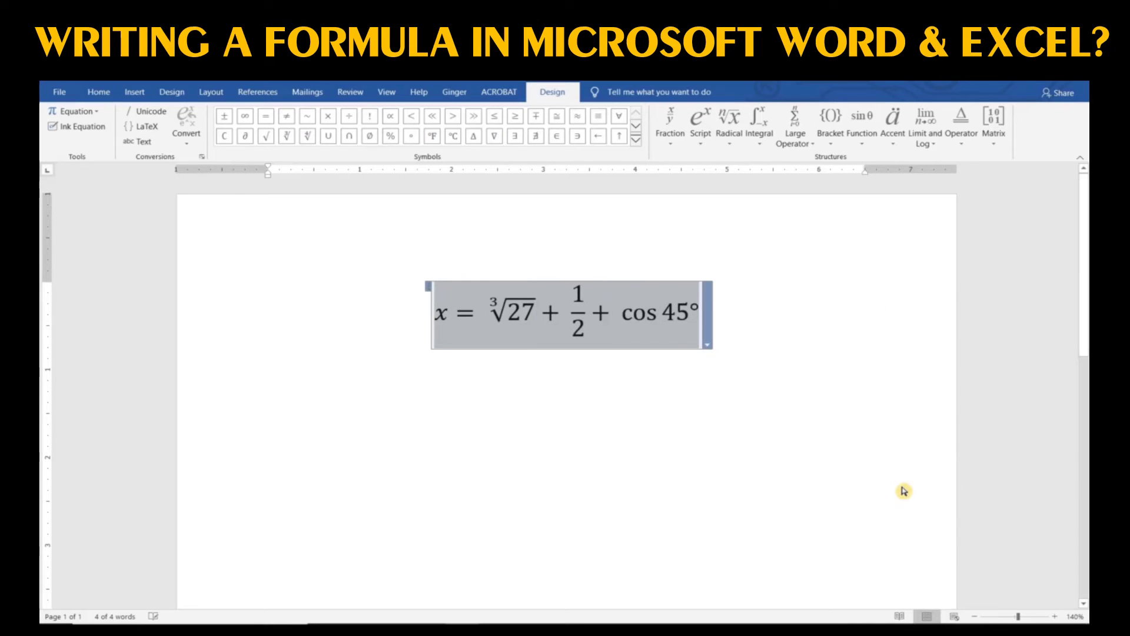
Step: Add a new empty line below the centred equation
{"action": "left_click", "coordinate": [619, 312]}
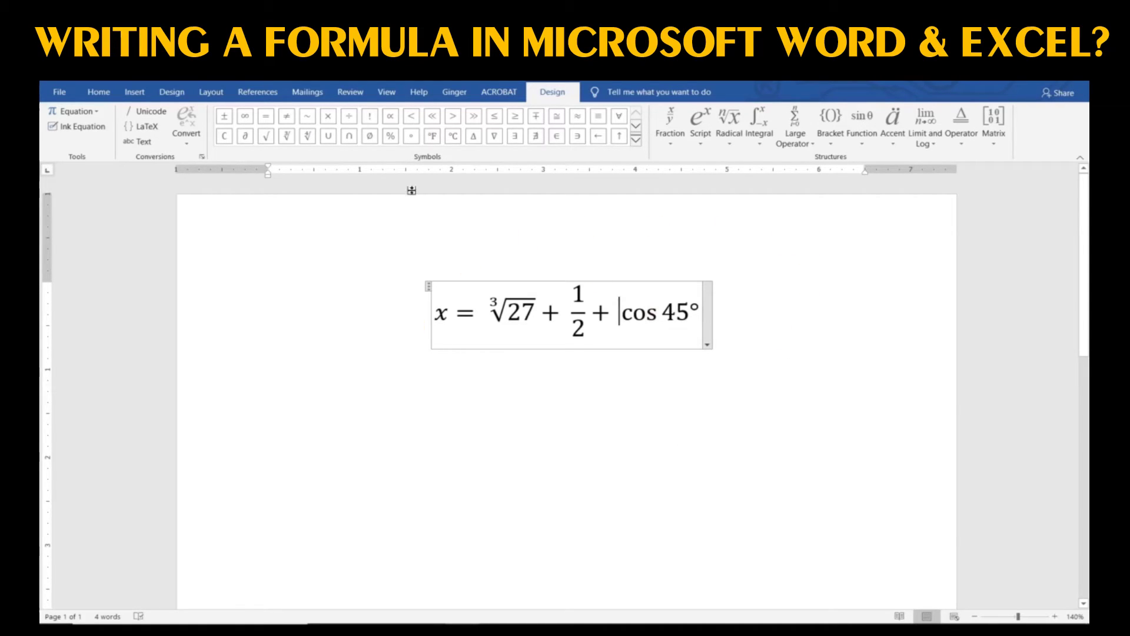
{"action": "left_click", "coordinate": [433, 312]}
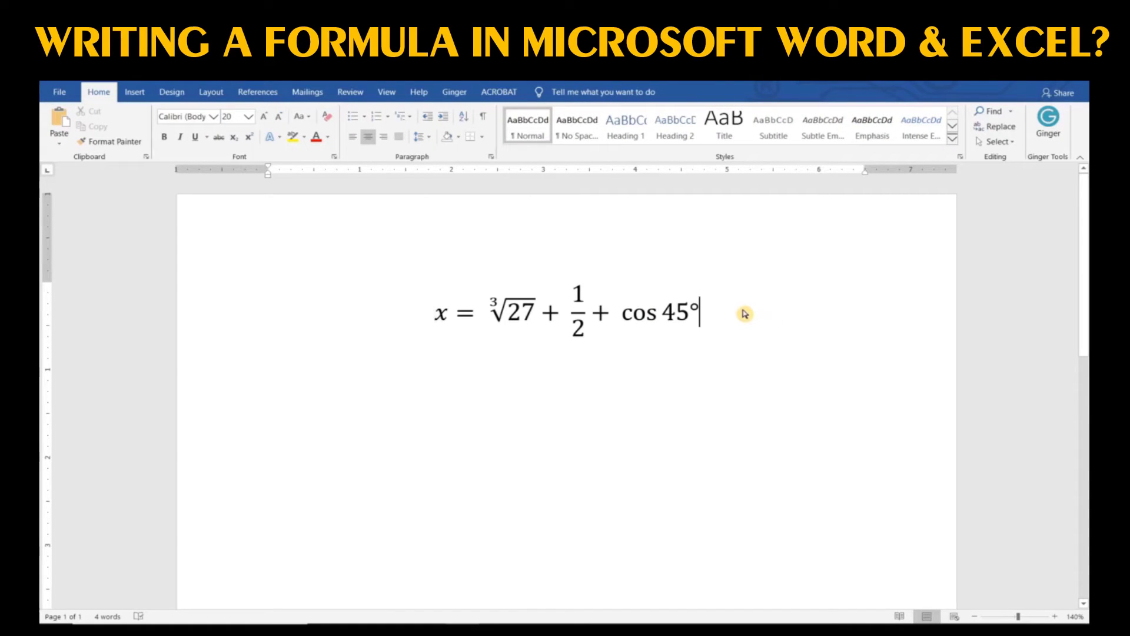
{"action": "key", "text": "Return"}
{"action": "key", "text": "Return"}
{"action": "key", "text": "Return"}
{"action": "key", "text": "Return"}
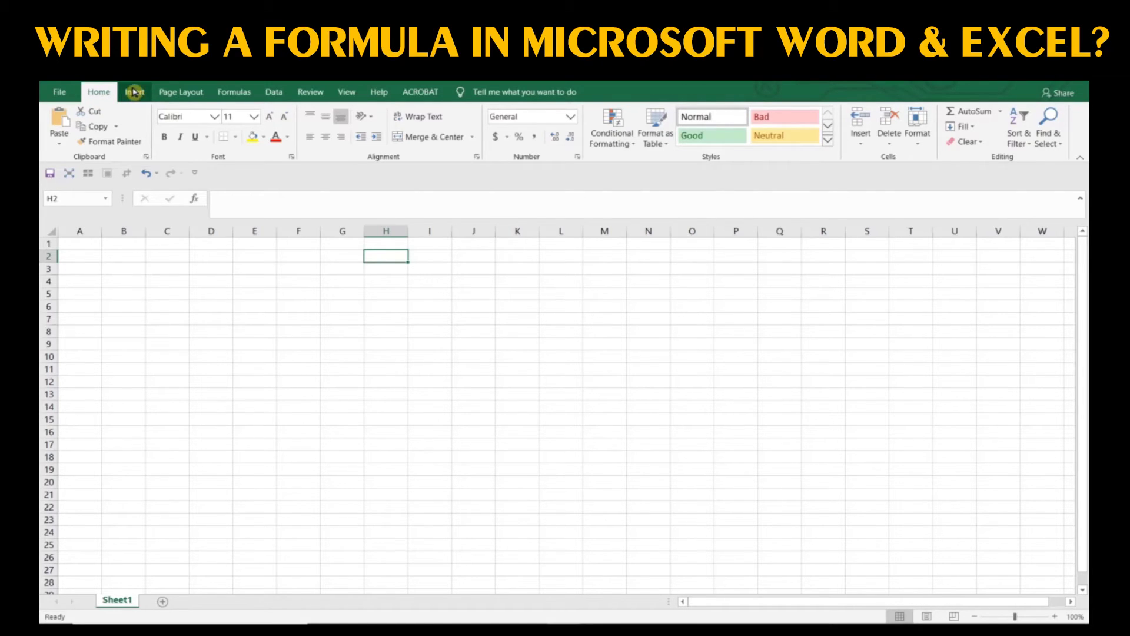
Step: Insert the built-in Quadratic Formula equation into the Excel sheet
{"action": "left_click", "coordinate": [135, 92]}
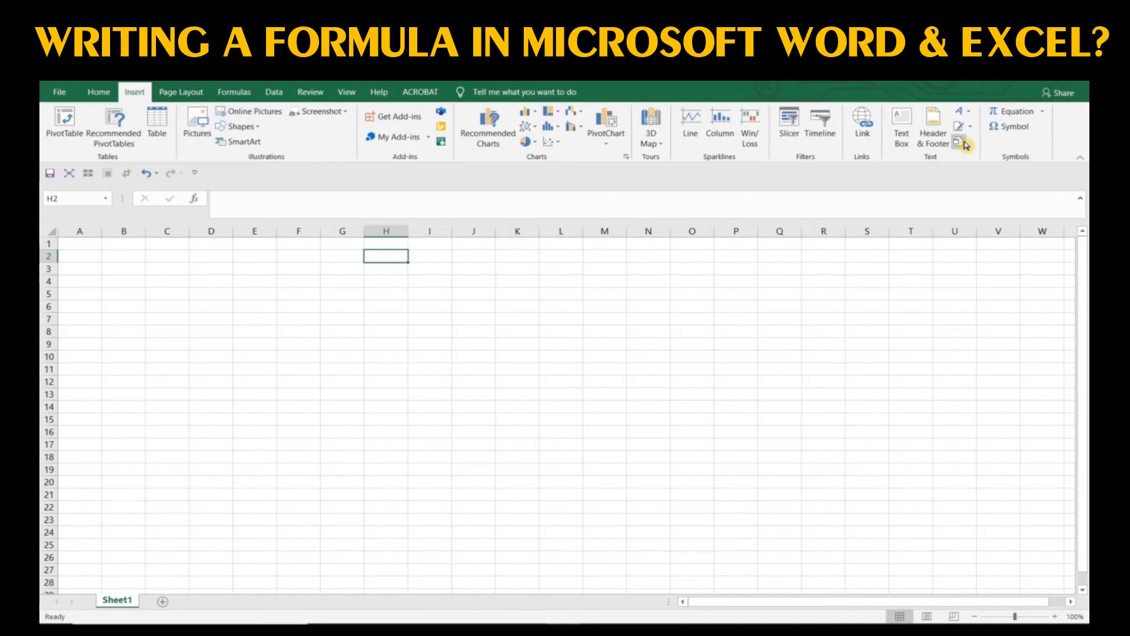
{"action": "left_click", "coordinate": [1043, 114]}
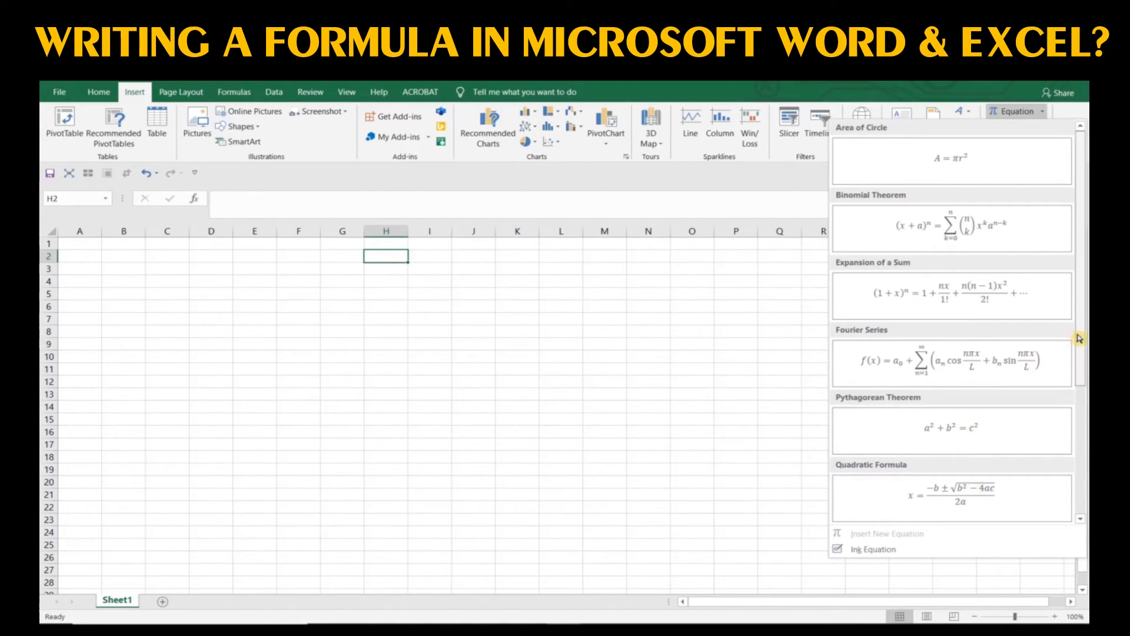
{"action": "scroll", "coordinate": [1075, 397], "scroll_direction": "down", "scroll_amount": 2}
{"action": "scroll", "coordinate": [1075, 397], "scroll_direction": "down", "scroll_amount": 3}
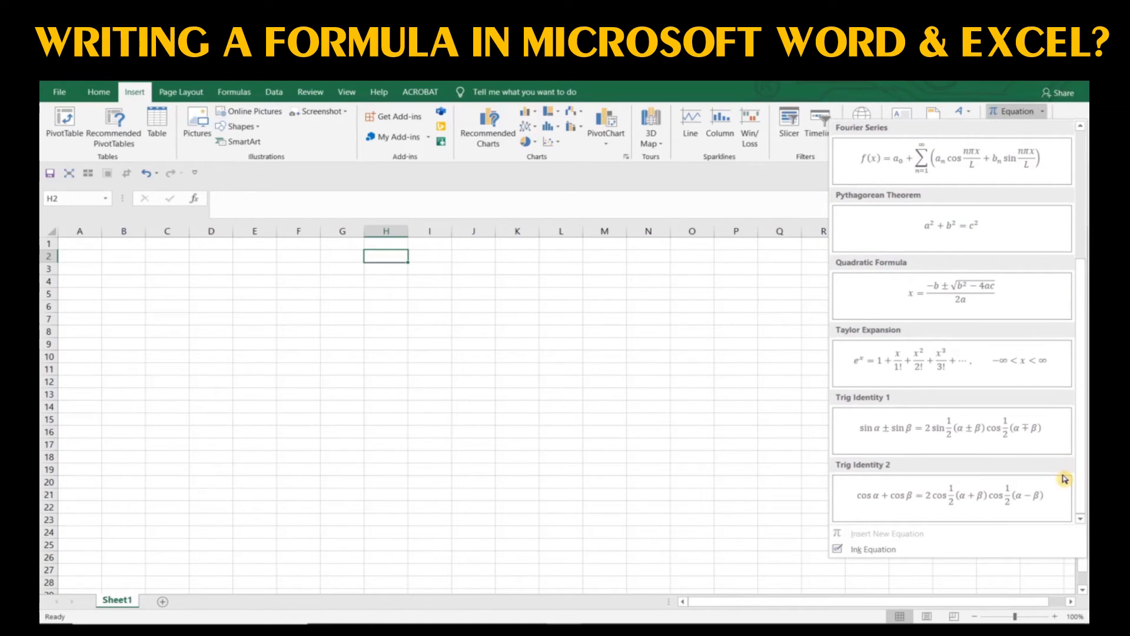
{"action": "left_click", "coordinate": [991, 295]}
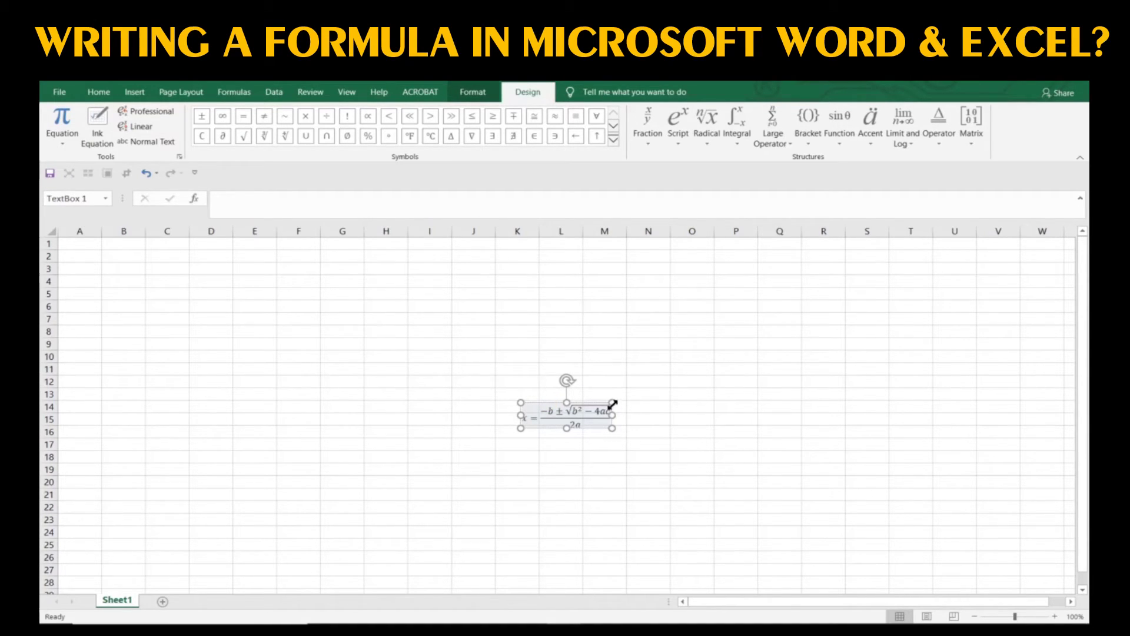
Step: Enlarge the quadratic formula to font size 32
{"action": "left_click_drag", "start_coordinate": [609, 402], "coordinate": [647, 355]}
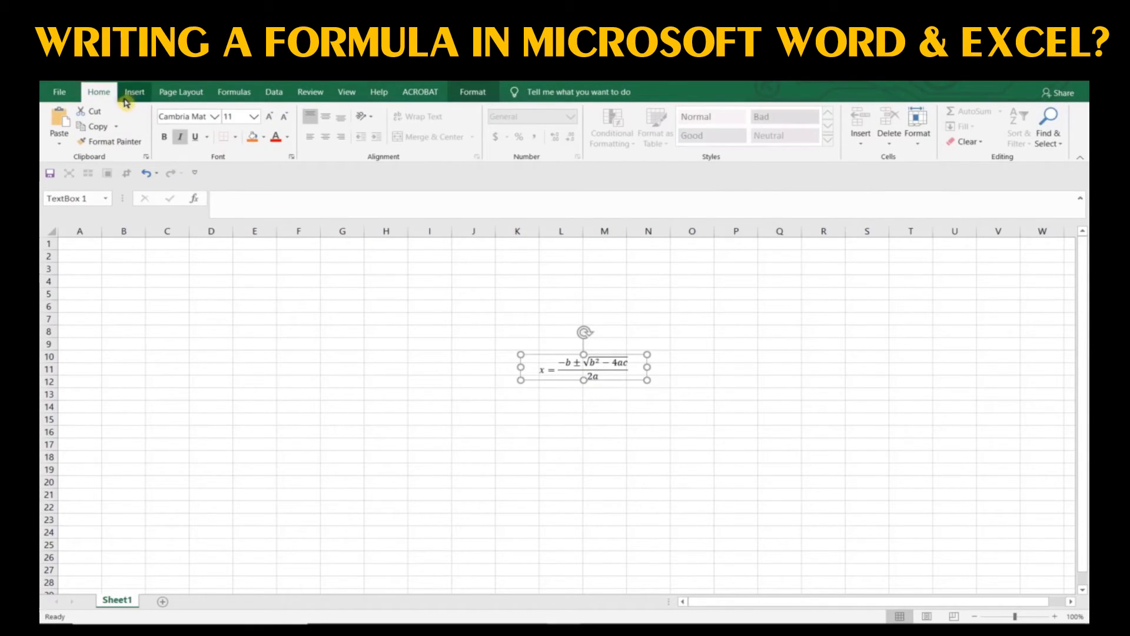
{"action": "left_click", "coordinate": [269, 118]}
{"action": "left_click", "coordinate": [269, 117]}
{"action": "left_click", "coordinate": [269, 117]}
{"action": "left_click", "coordinate": [269, 117]}
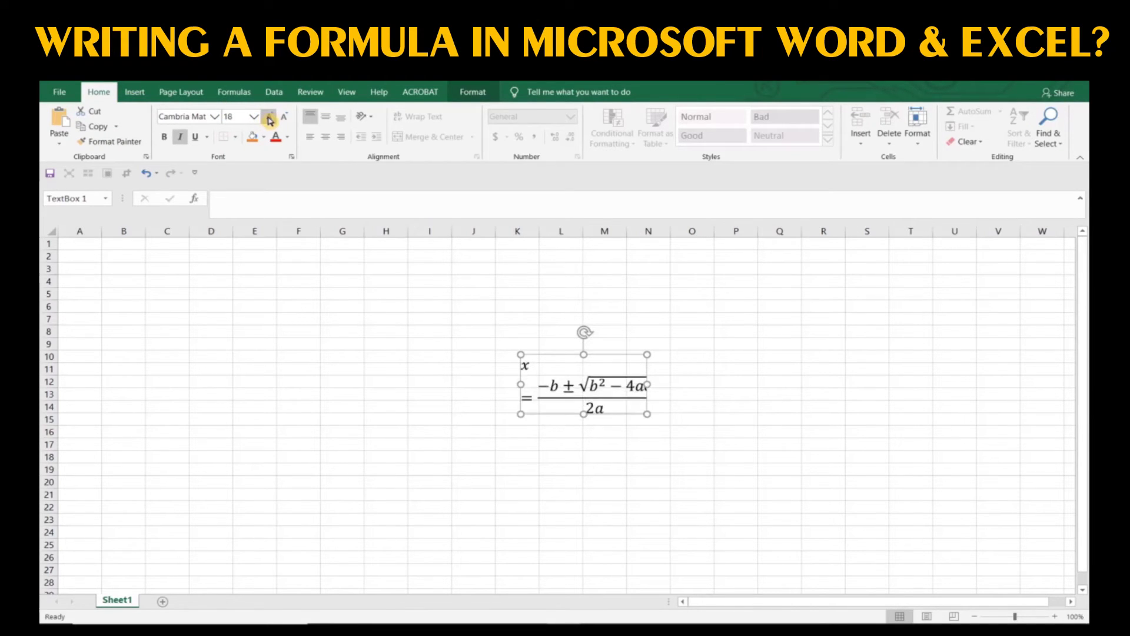
{"action": "left_click", "coordinate": [269, 117]}
{"action": "left_click", "coordinate": [270, 117]}
{"action": "left_click", "coordinate": [269, 117]}
{"action": "left_click", "coordinate": [269, 117]}
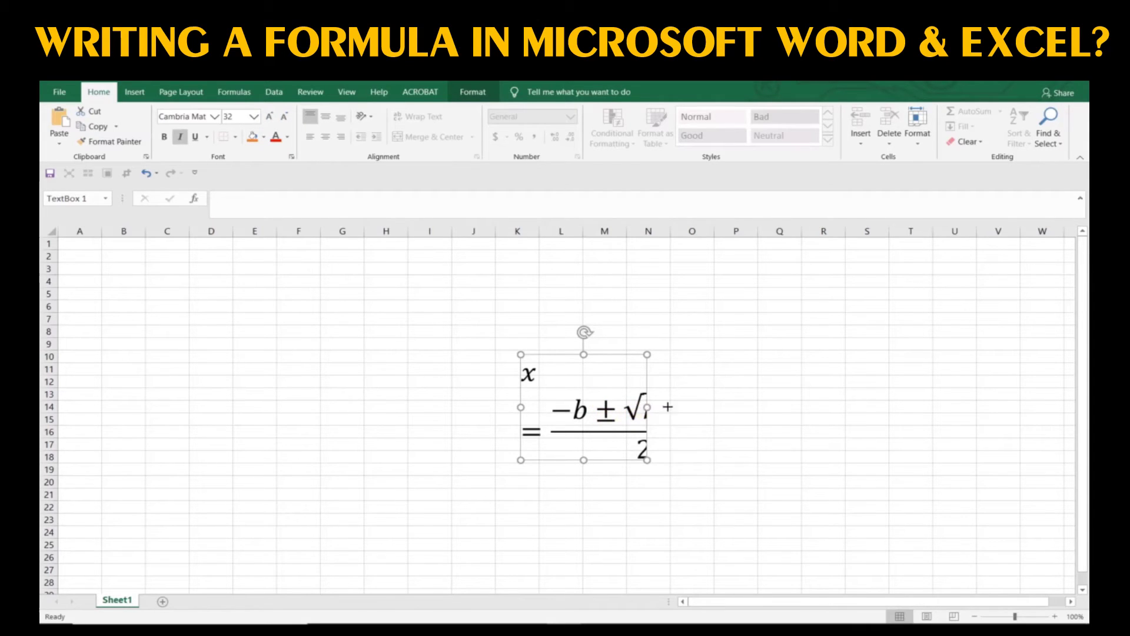
Step: Widen the equation box to fit one line and move it up and left
{"action": "left_click_drag", "start_coordinate": [668, 406], "coordinate": [826, 406]}
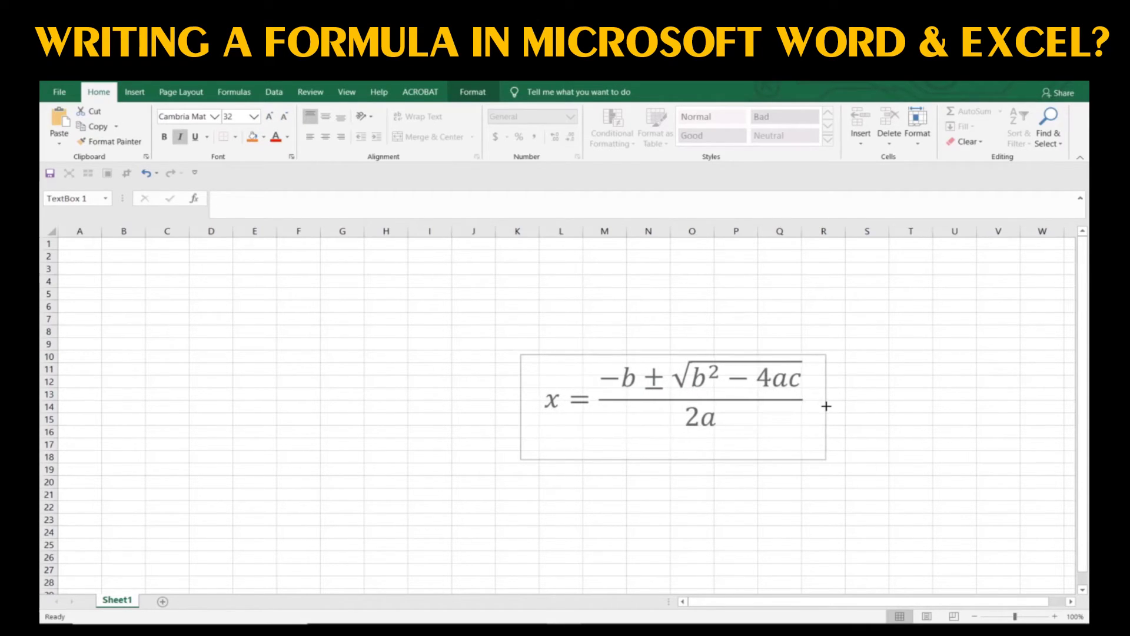
{"action": "left_click", "coordinate": [631, 481]}
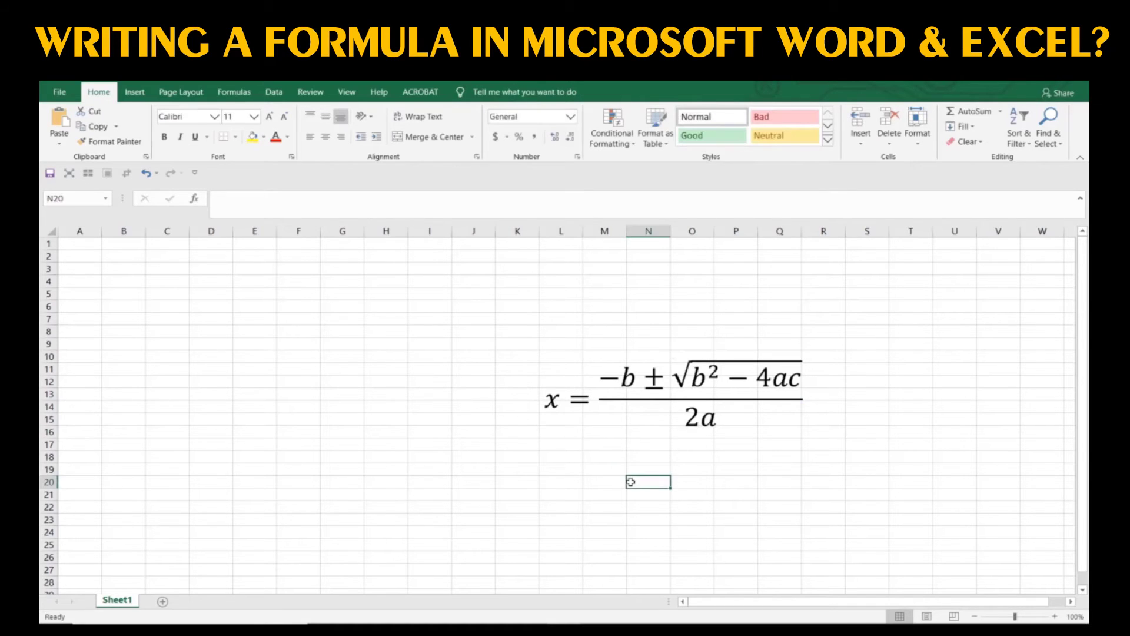
{"action": "left_click", "coordinate": [686, 412]}
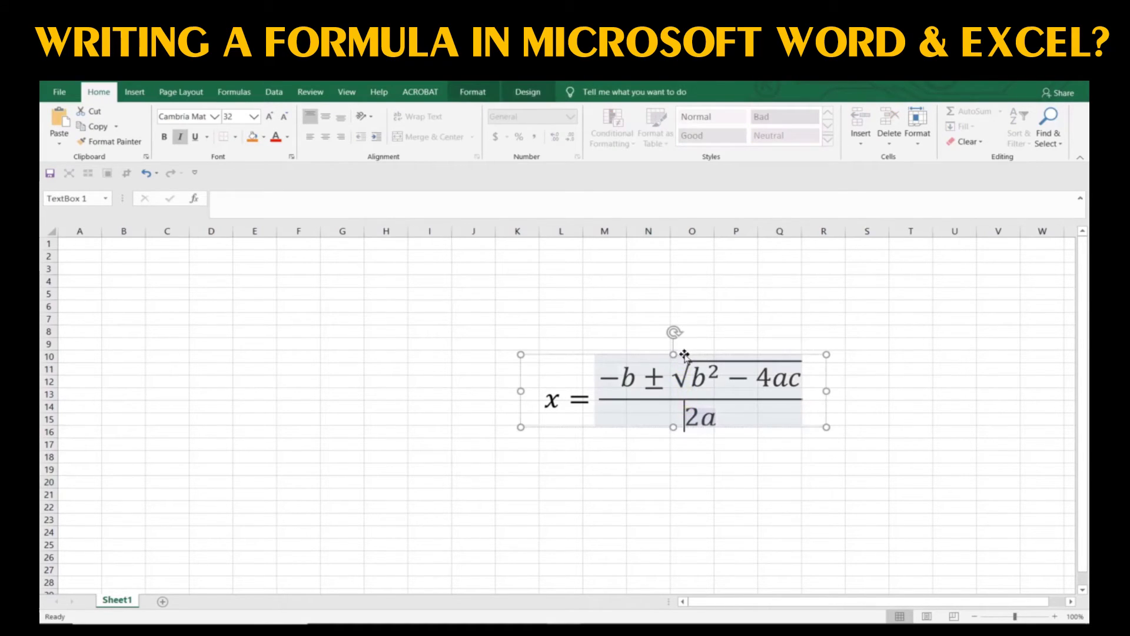
{"action": "left_click_drag", "start_coordinate": [685, 355], "coordinate": [422, 338]}
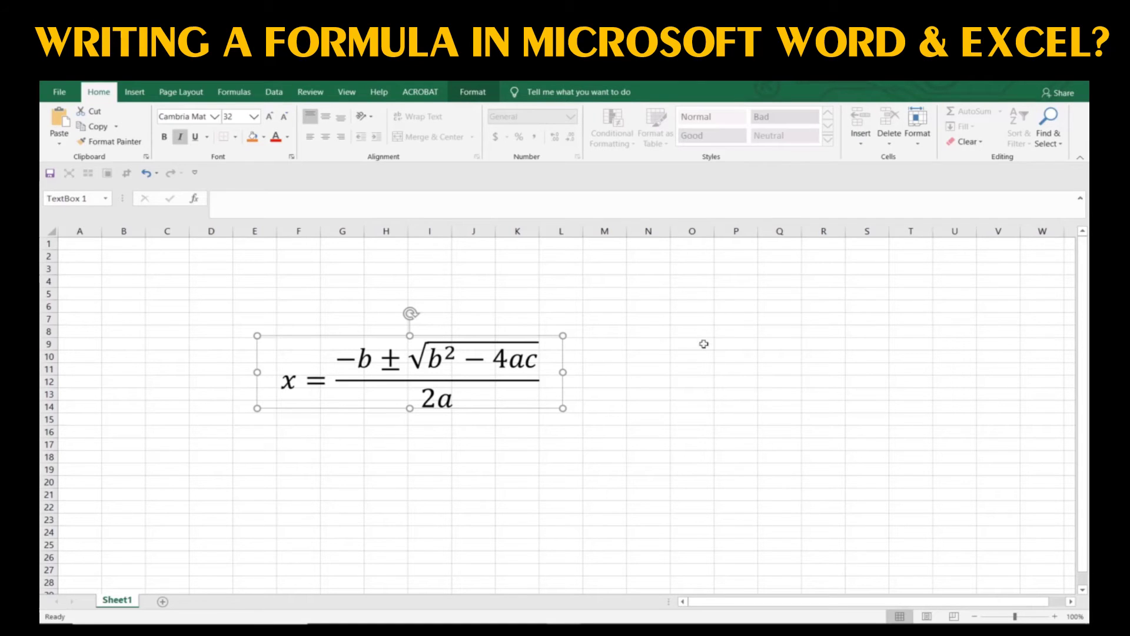
Step: Deselect the quadratic formula and open a blank Ink Equation panel from Insert's Equation menu
{"action": "left_click", "coordinate": [694, 405]}
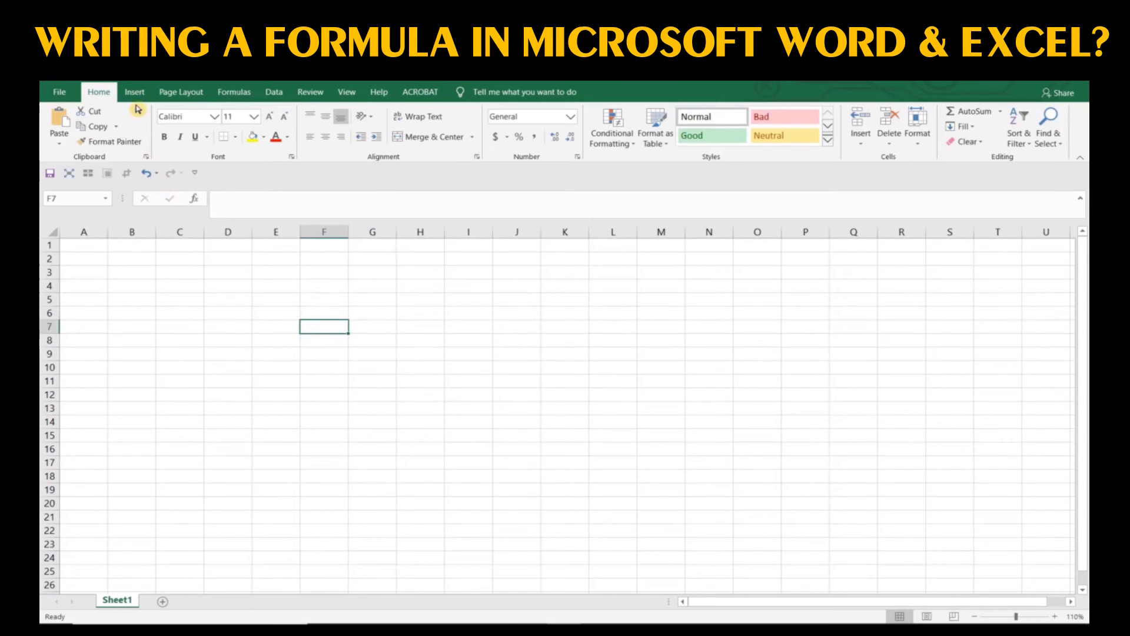
{"action": "left_click", "coordinate": [134, 91]}
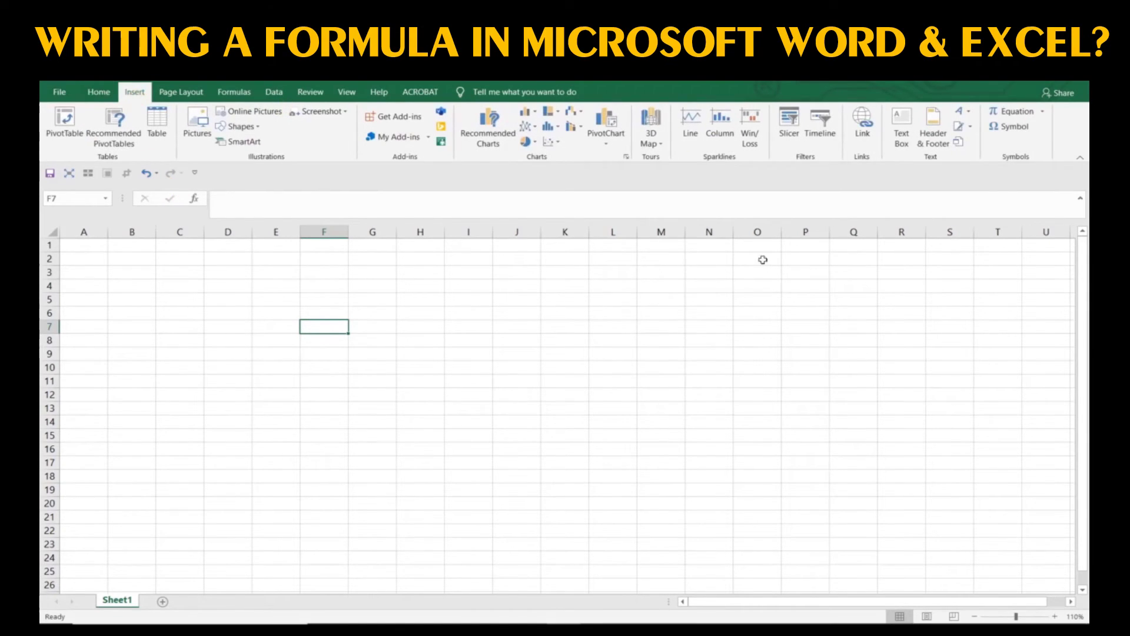
{"action": "left_click", "coordinate": [1048, 115]}
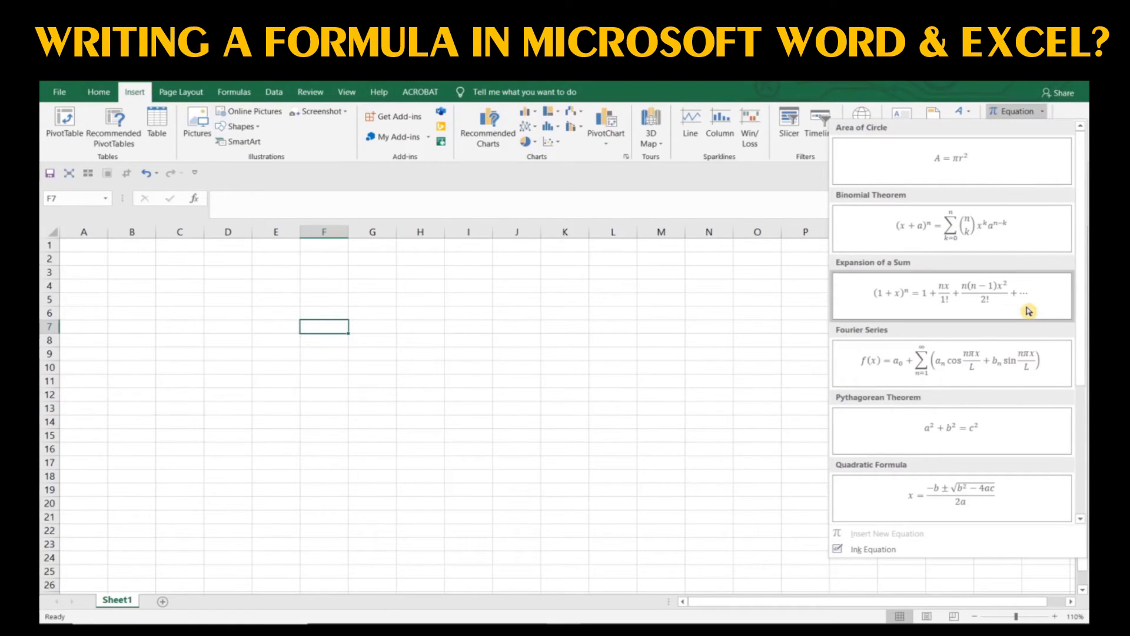
{"action": "left_click", "coordinate": [879, 552]}
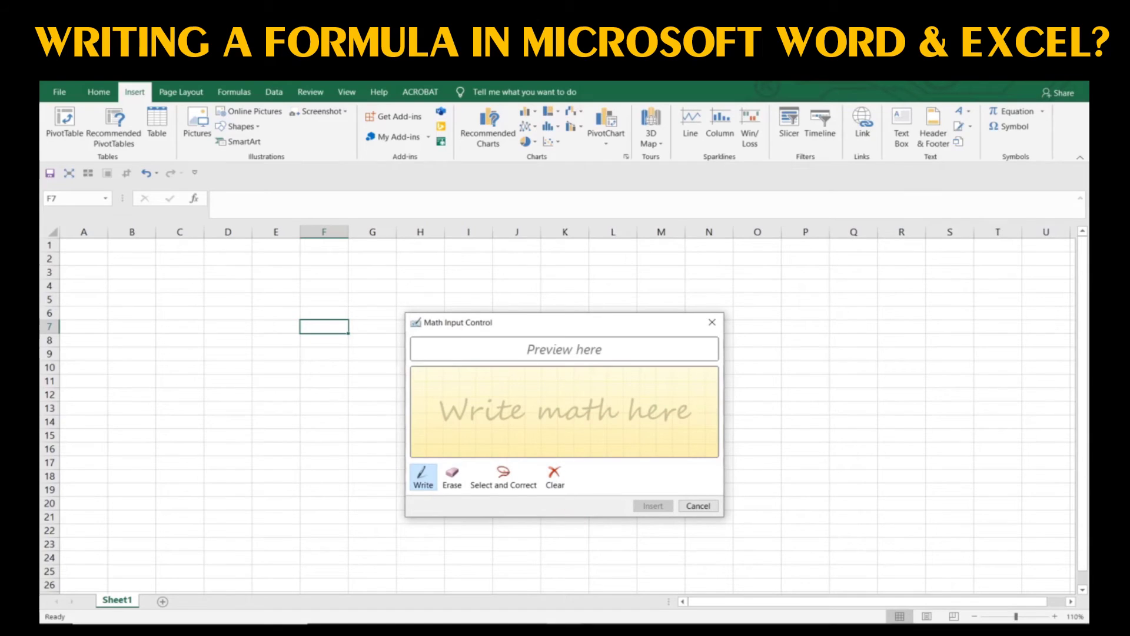
Step: Handwrite x² = y² + z² in the Math Input Control, including a superscript above the Z
{"action": "left_click", "coordinate": [486, 410]}
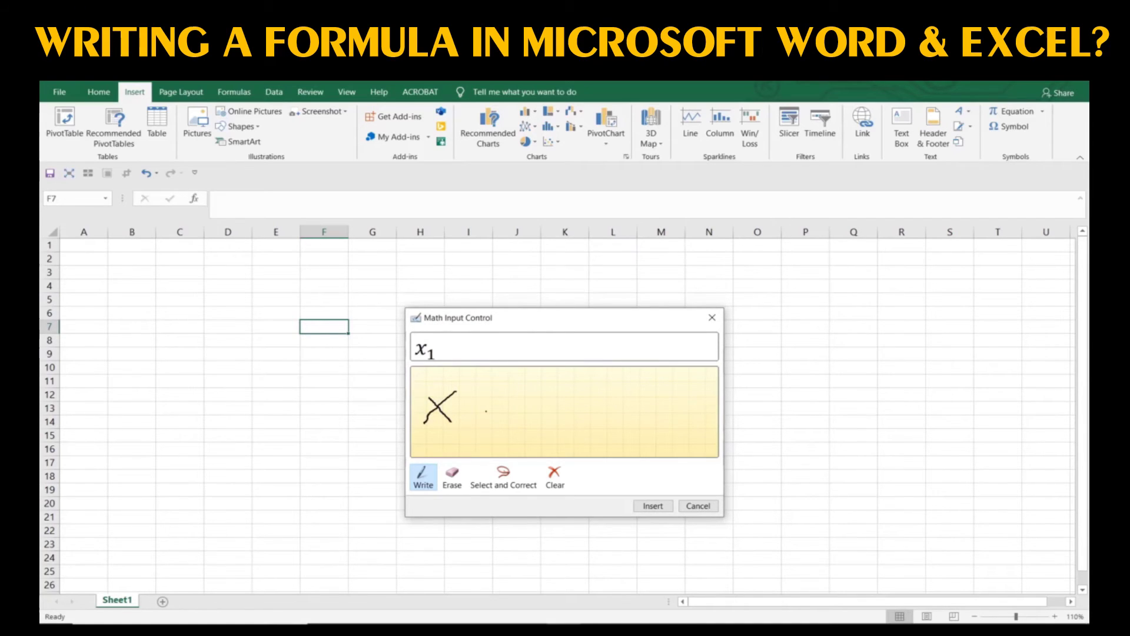
{"action": "left_click_drag", "start_coordinate": [461, 374], "coordinate": [469, 371]}
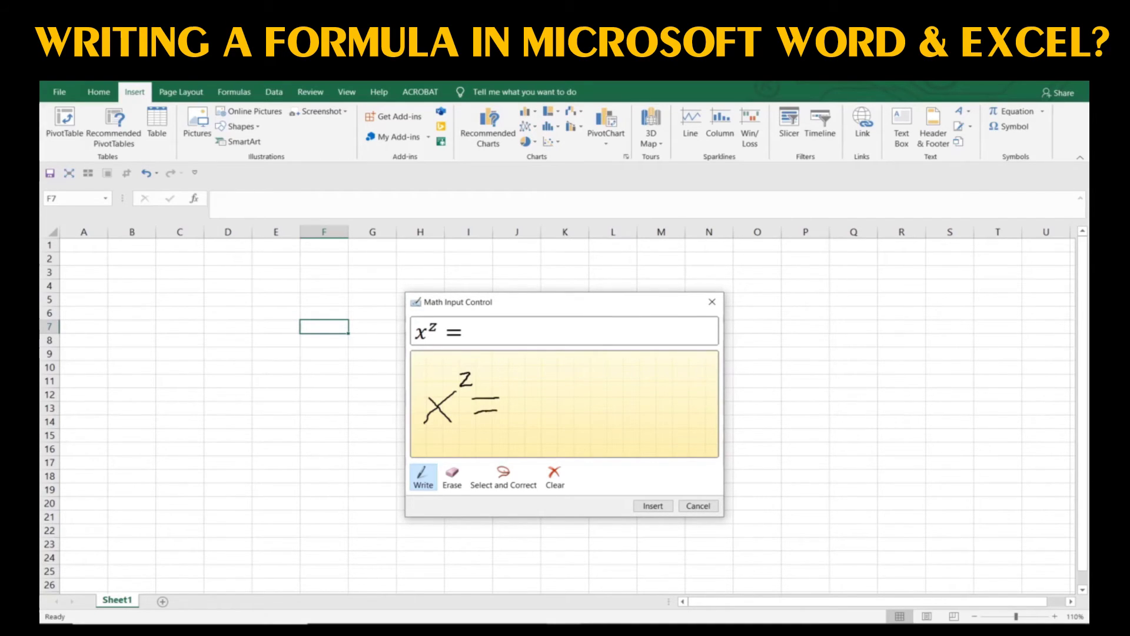
{"action": "mouse_move", "coordinate": [516, 389]}
{"action": "left_mouse_down"}
{"action": "mouse_move", "coordinate": [547, 402]}
{"action": "mouse_move", "coordinate": [515, 432]}
{"action": "left_mouse_up"}
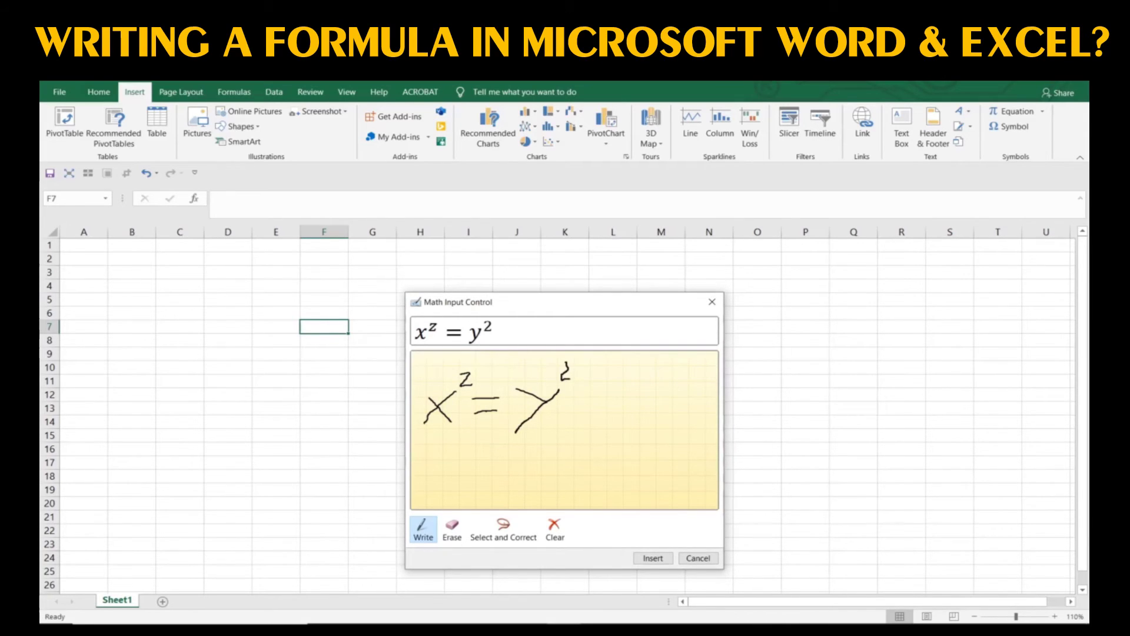
{"action": "left_click_drag", "start_coordinate": [588, 393], "coordinate": [595, 415]}
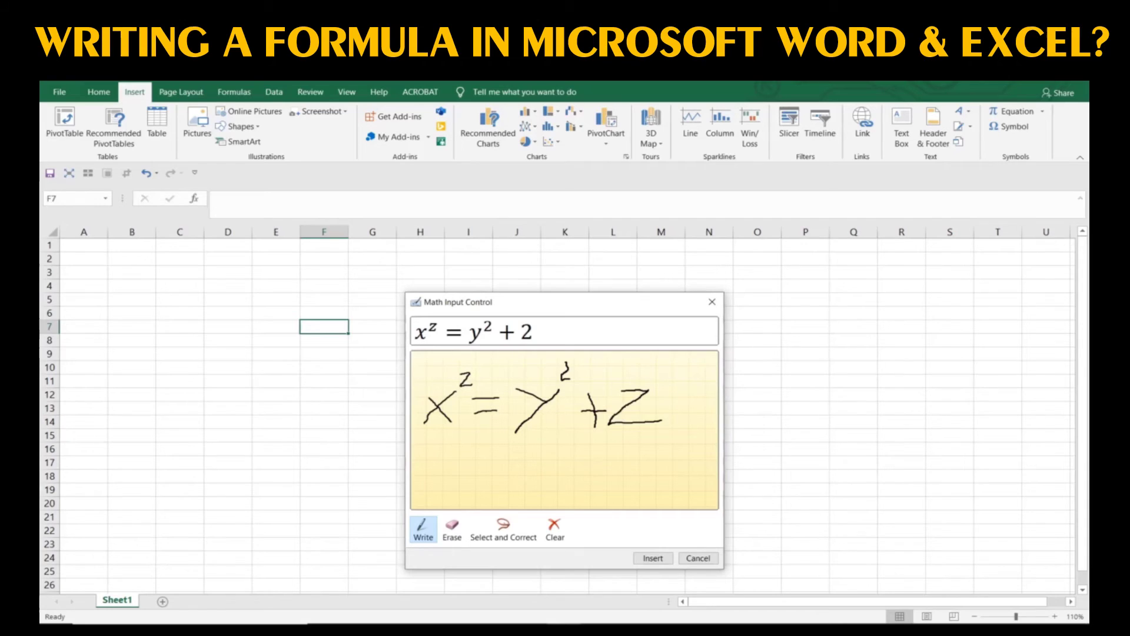
{"action": "left_click_drag", "start_coordinate": [657, 372], "coordinate": [667, 388]}
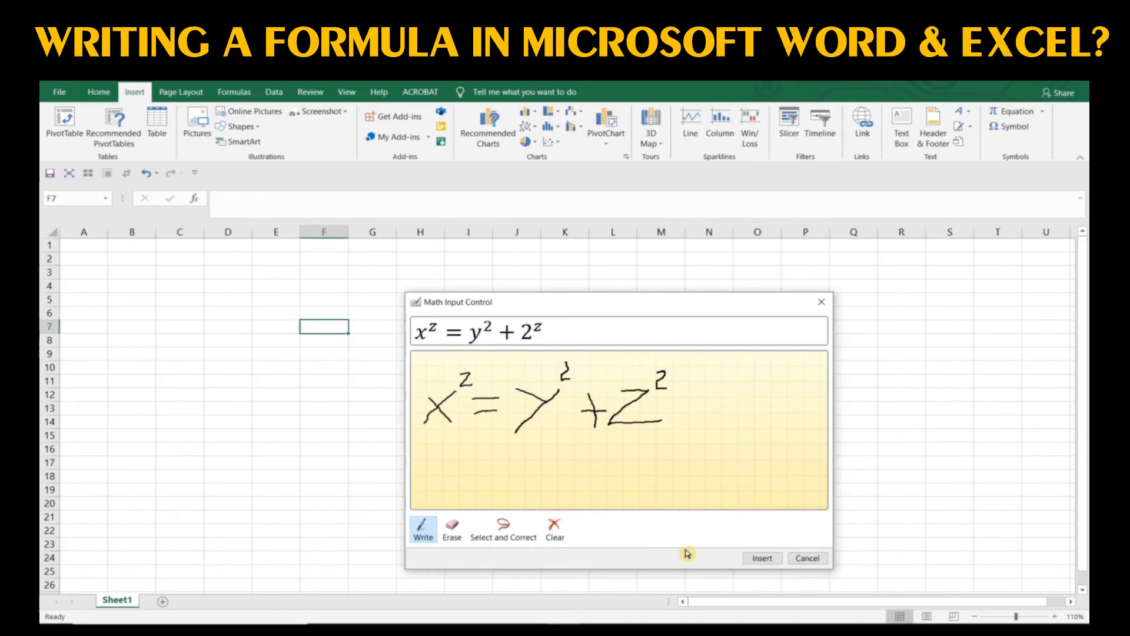
Step: Use Select and Correct to make the last superscript recognised as Number Two
{"action": "left_click", "coordinate": [765, 559]}
{"action": "left_click", "coordinate": [519, 526]}
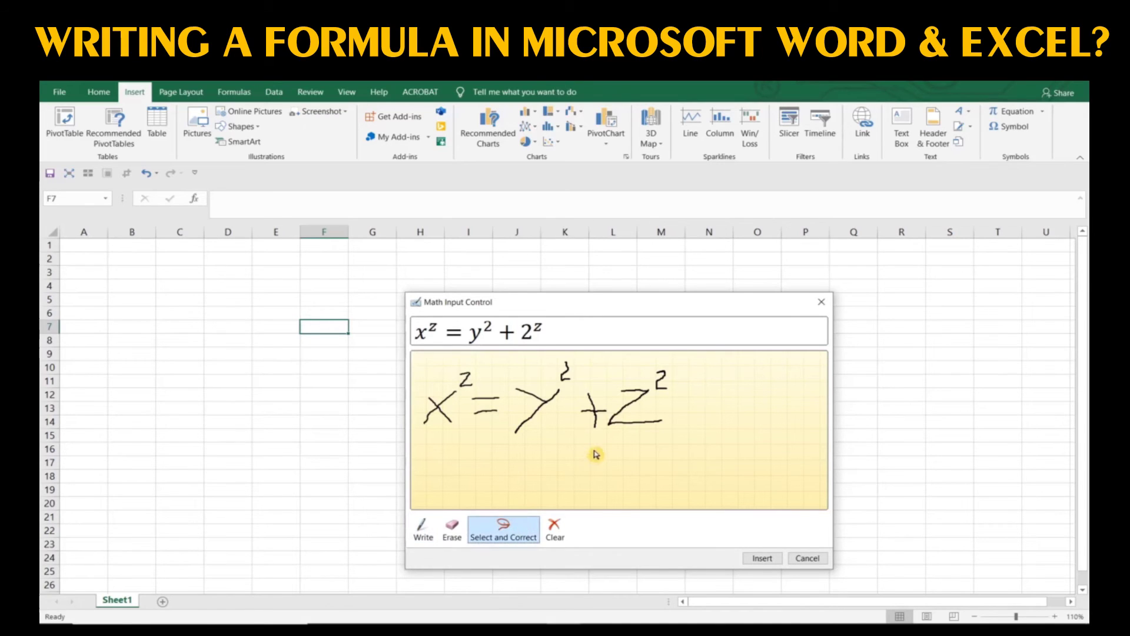
{"action": "left_click", "coordinate": [660, 380]}
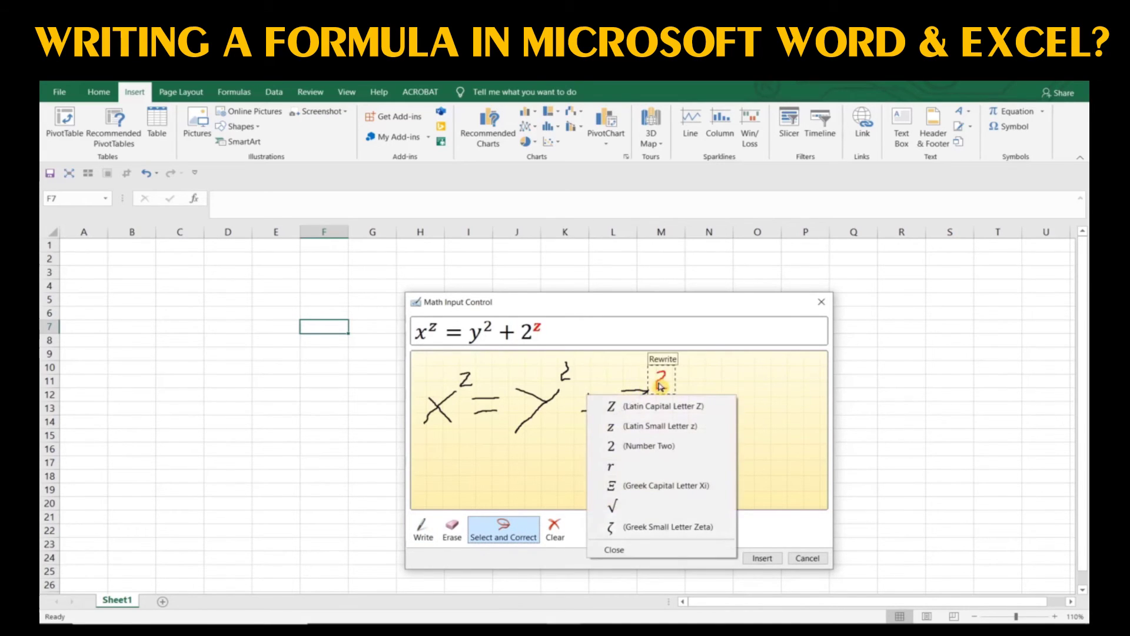
{"action": "left_click", "coordinate": [638, 446]}
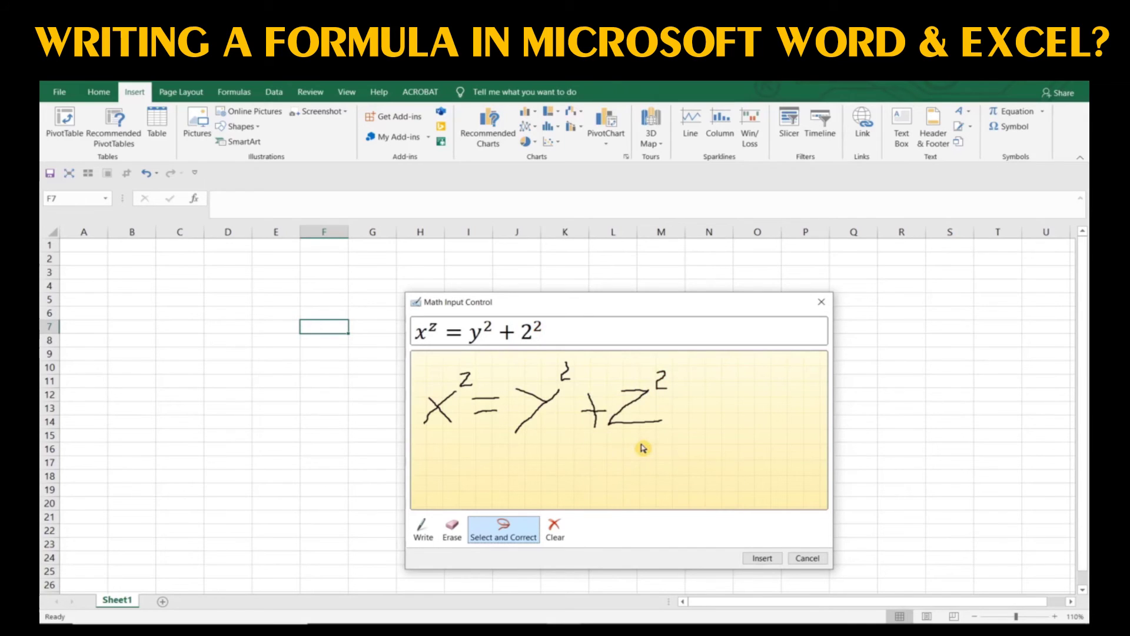
{"action": "left_click", "coordinate": [466, 379]}
{"action": "left_click", "coordinate": [466, 379]}
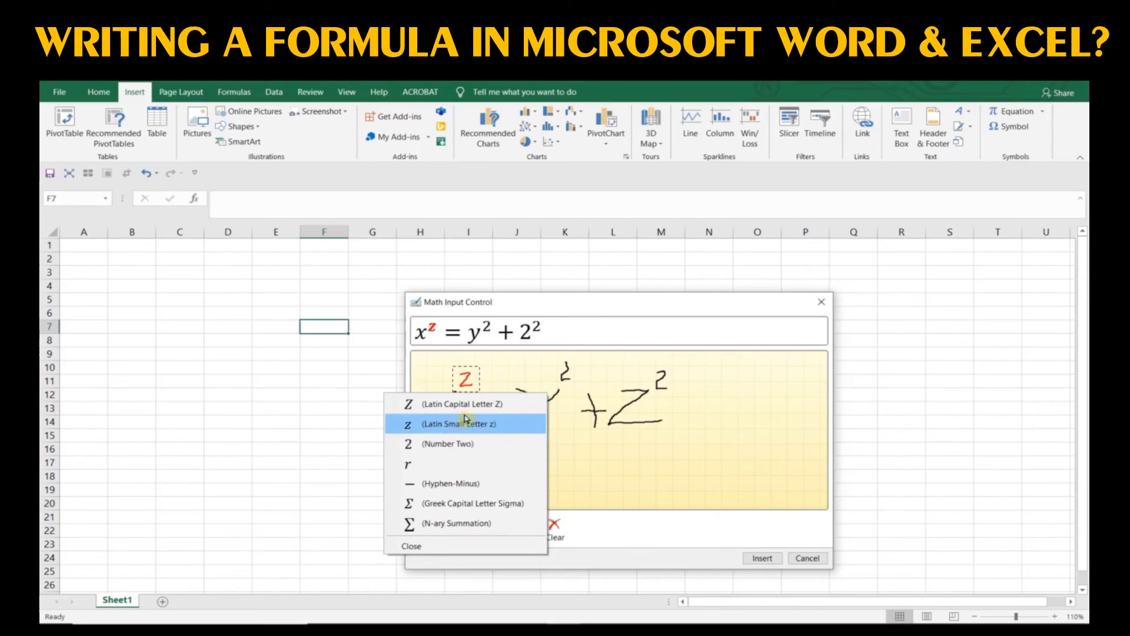
{"action": "left_click", "coordinate": [629, 443]}
{"action": "left_click", "coordinate": [629, 443]}
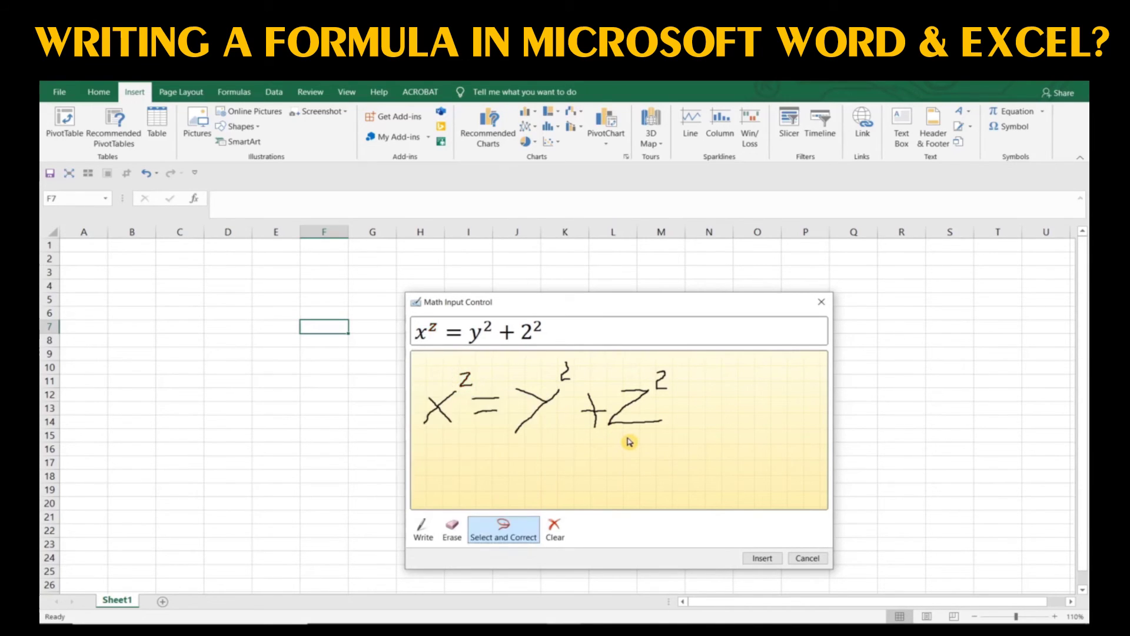
Step: Erase the z above the x and rewrite it as a superscript 2
{"action": "left_click", "coordinate": [449, 527]}
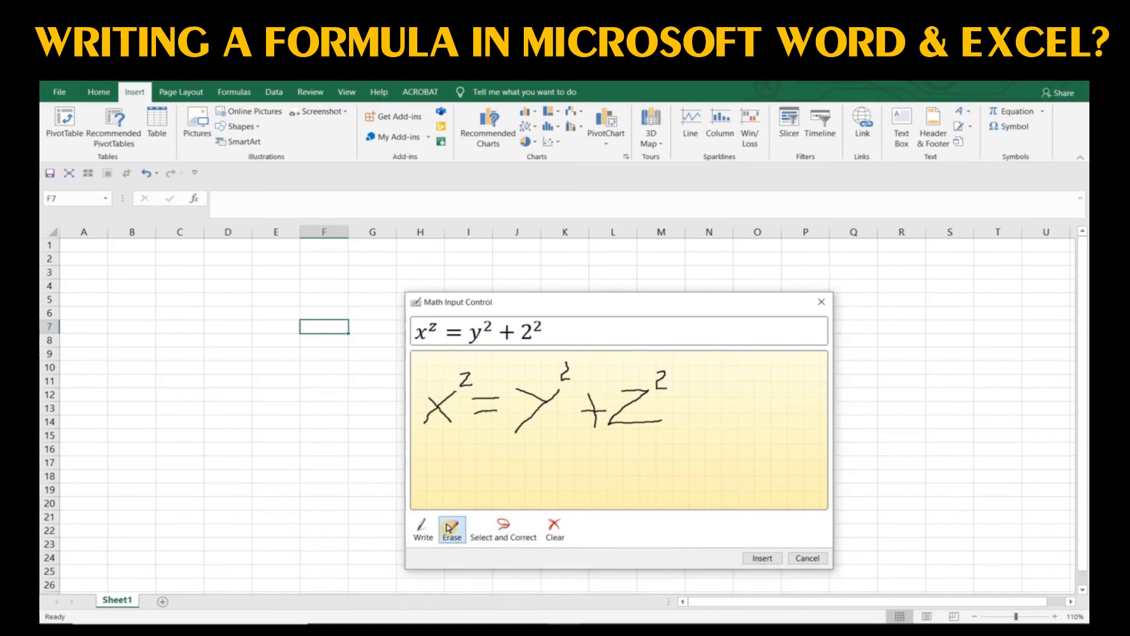
{"action": "left_click", "coordinate": [466, 379]}
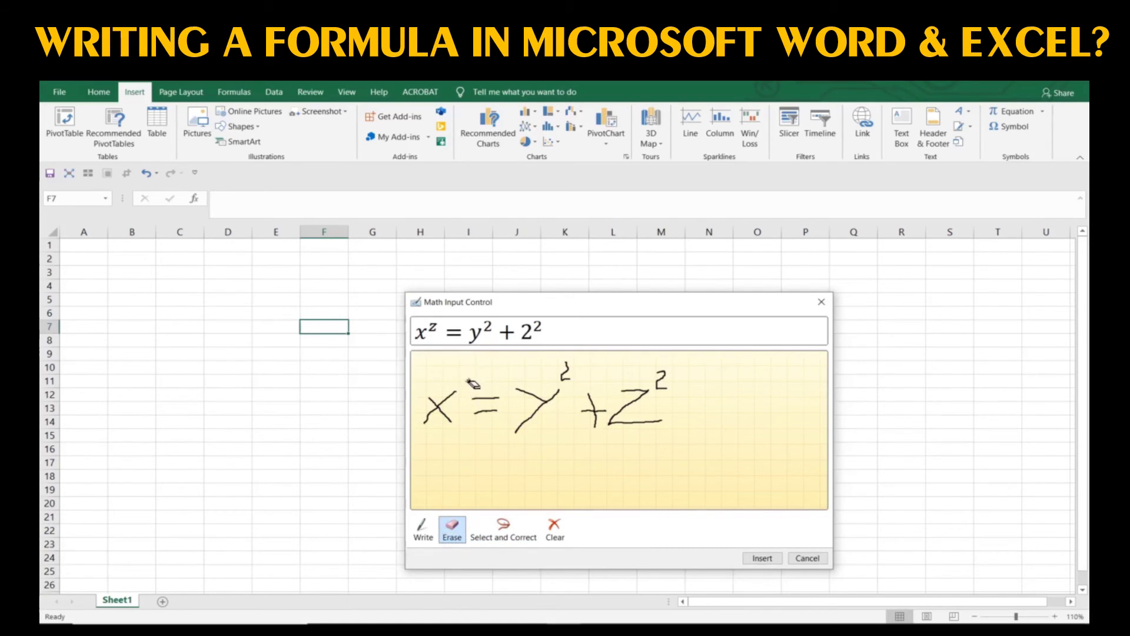
{"action": "left_click", "coordinate": [424, 529]}
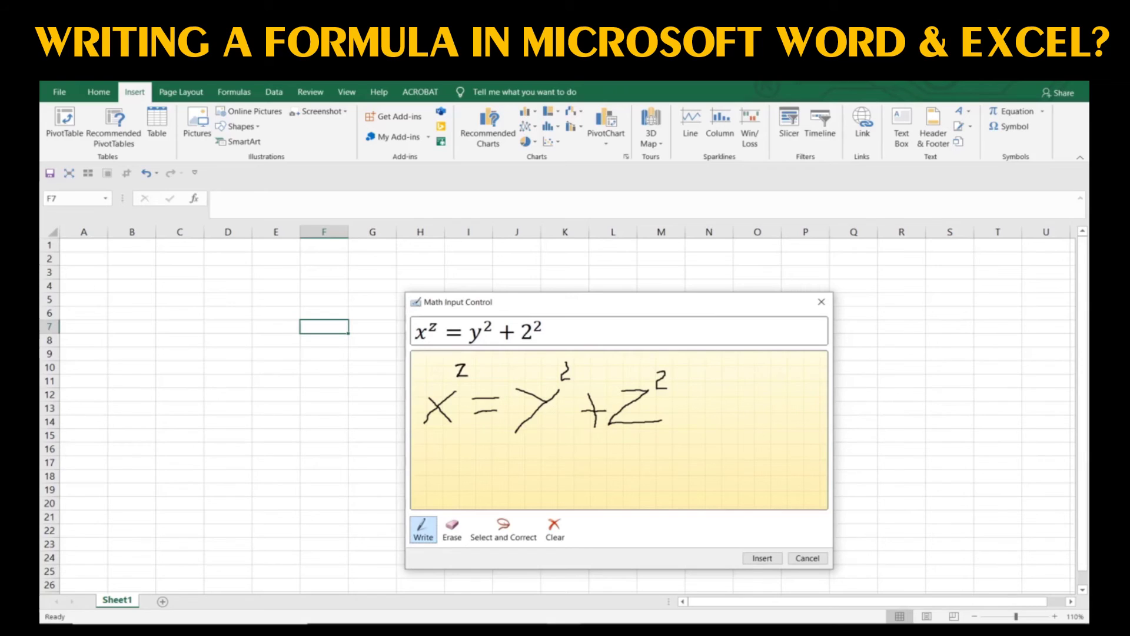
{"action": "left_click", "coordinate": [449, 526]}
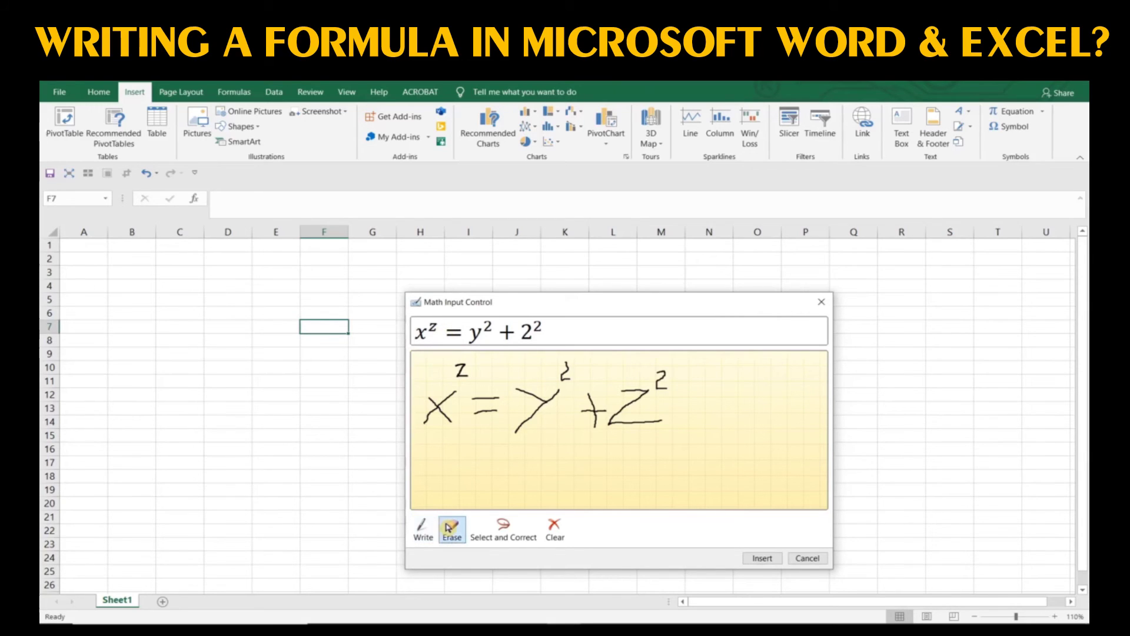
{"action": "left_click_drag", "start_coordinate": [468, 384], "coordinate": [467, 369]}
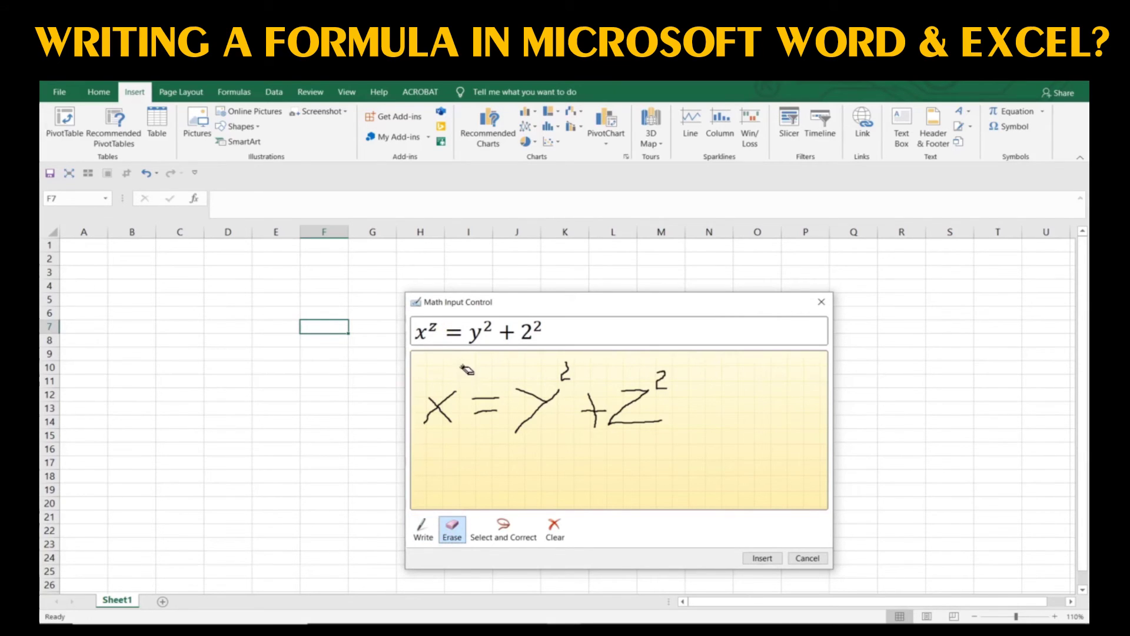
{"action": "left_click", "coordinate": [421, 533]}
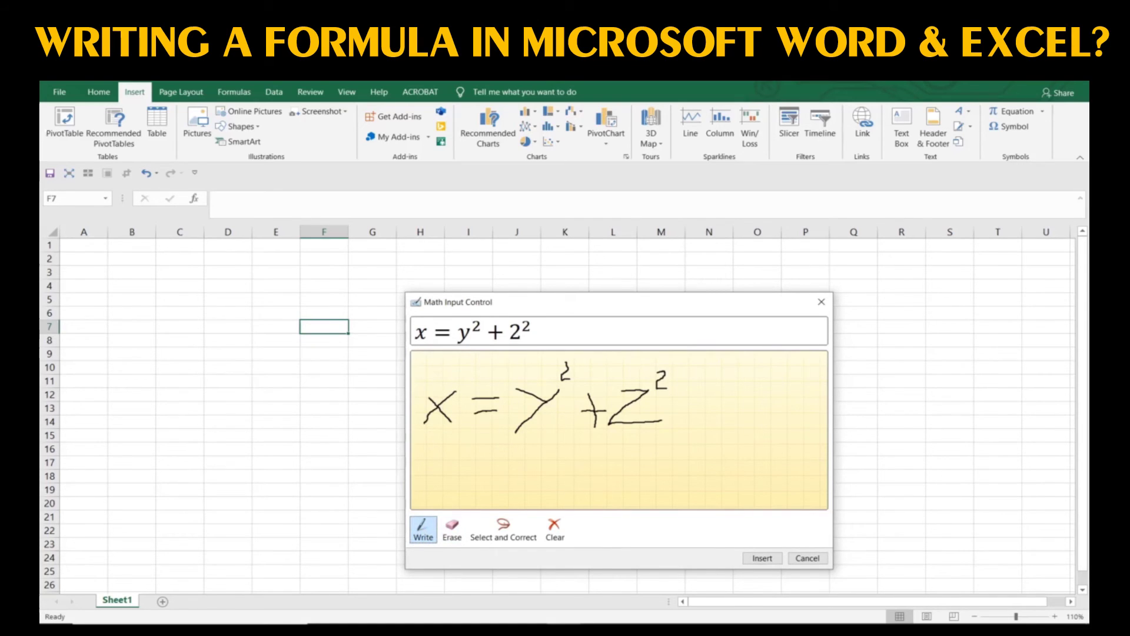
{"action": "left_click_drag", "start_coordinate": [458, 365], "coordinate": [467, 362]}
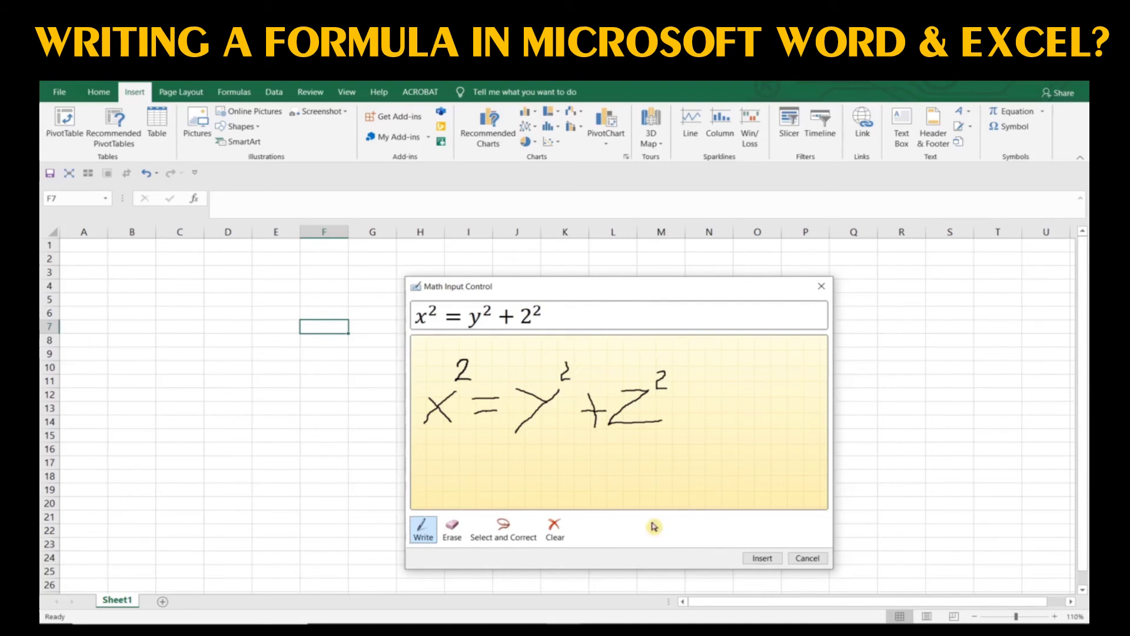
Step: Insert x² = y² + 2² onto the sheet and enlarge its font to 36 pt
{"action": "left_click", "coordinate": [761, 557]}
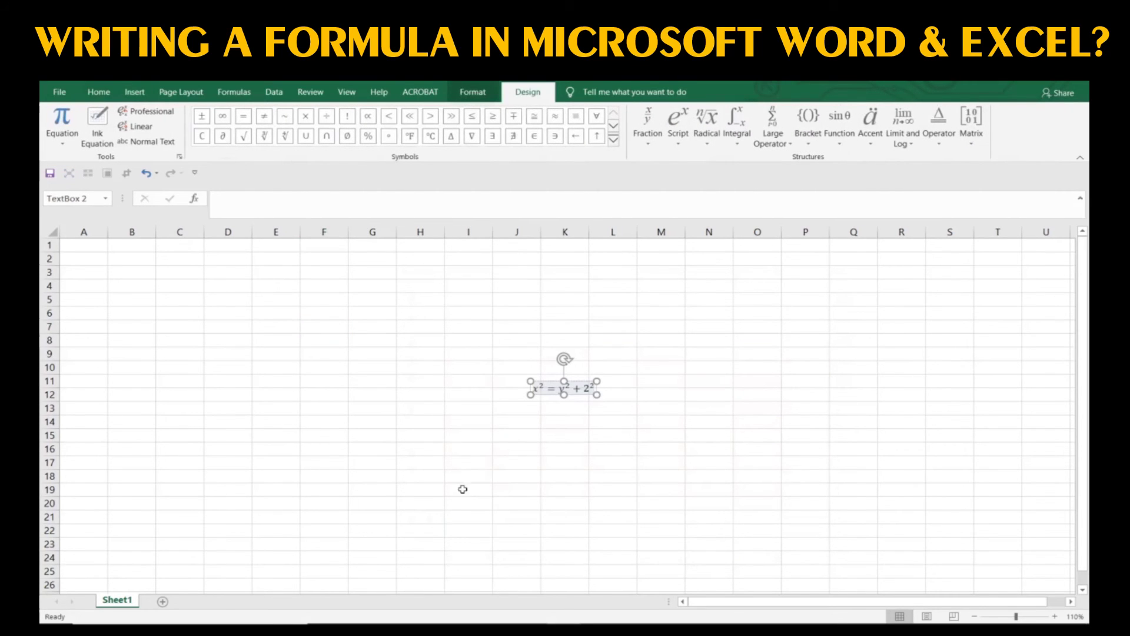
{"action": "left_click", "coordinate": [106, 93]}
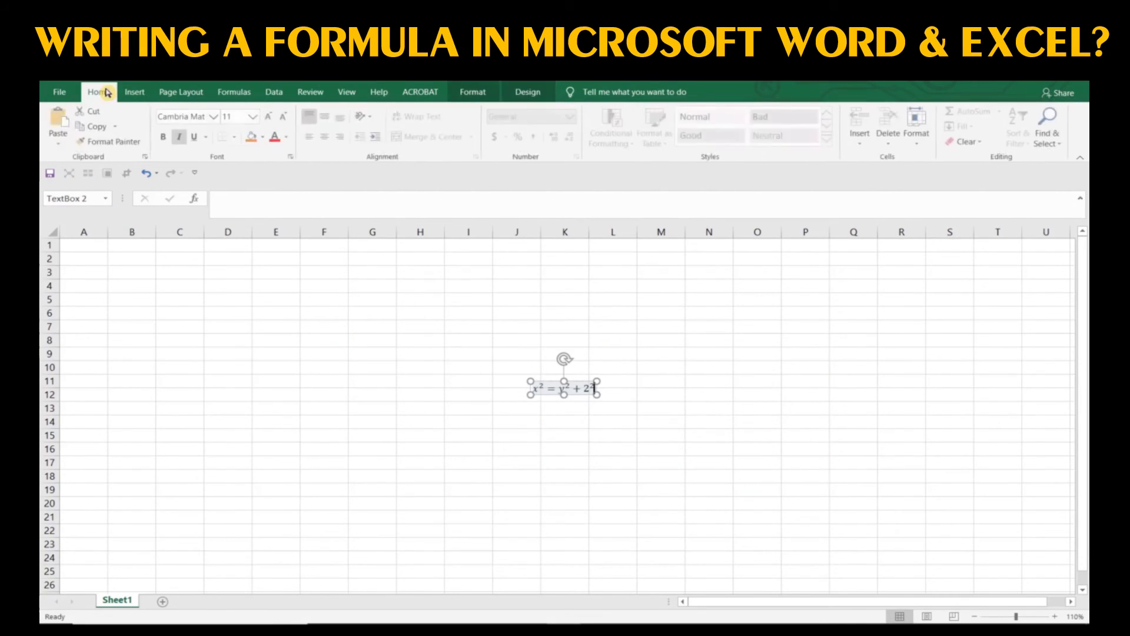
{"action": "left_click", "coordinate": [272, 117]}
{"action": "left_click", "coordinate": [272, 117]}
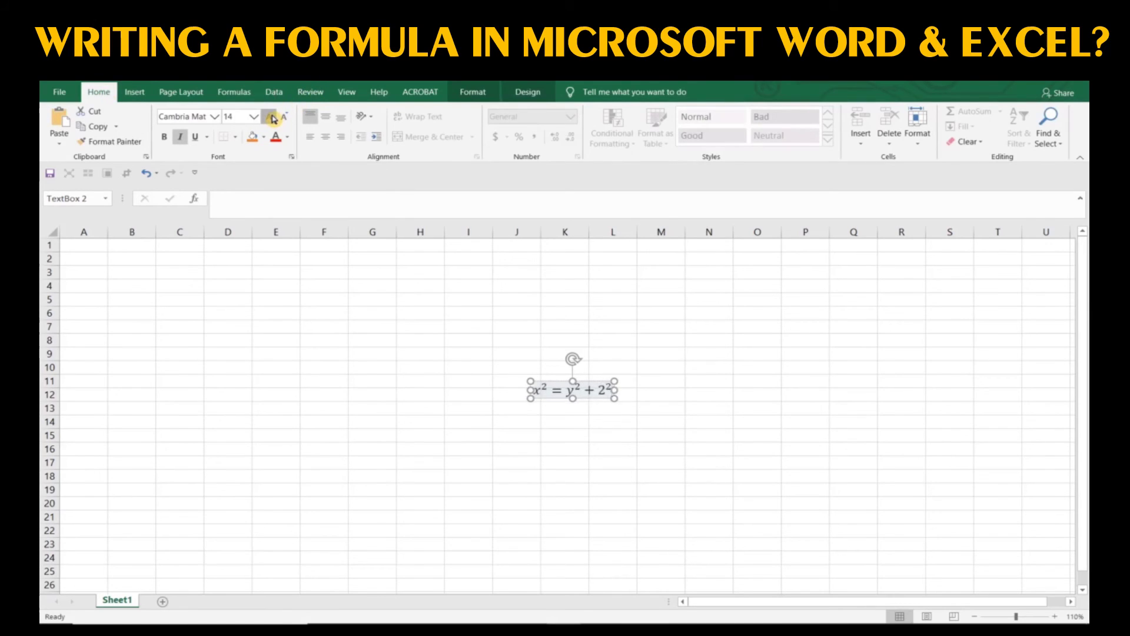
{"action": "left_click", "coordinate": [272, 116]}
{"action": "left_click", "coordinate": [271, 116]}
{"action": "left_click", "coordinate": [271, 117]}
{"action": "left_click", "coordinate": [271, 117]}
{"action": "left_click", "coordinate": [272, 116]}
{"action": "left_click", "coordinate": [271, 117]}
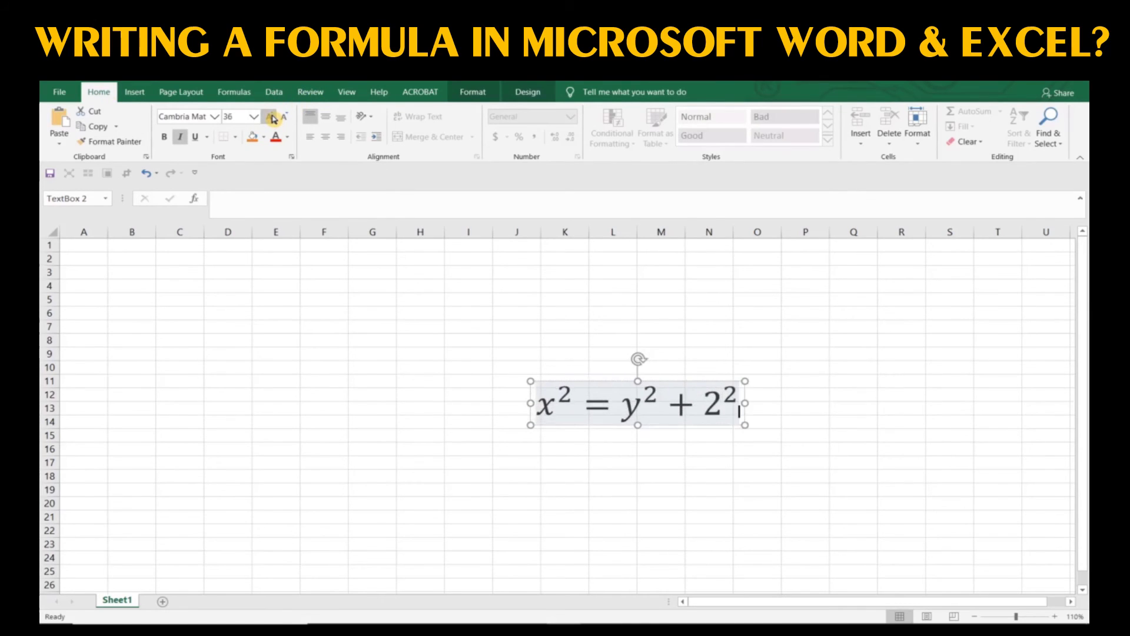
{"action": "left_click", "coordinate": [777, 506]}
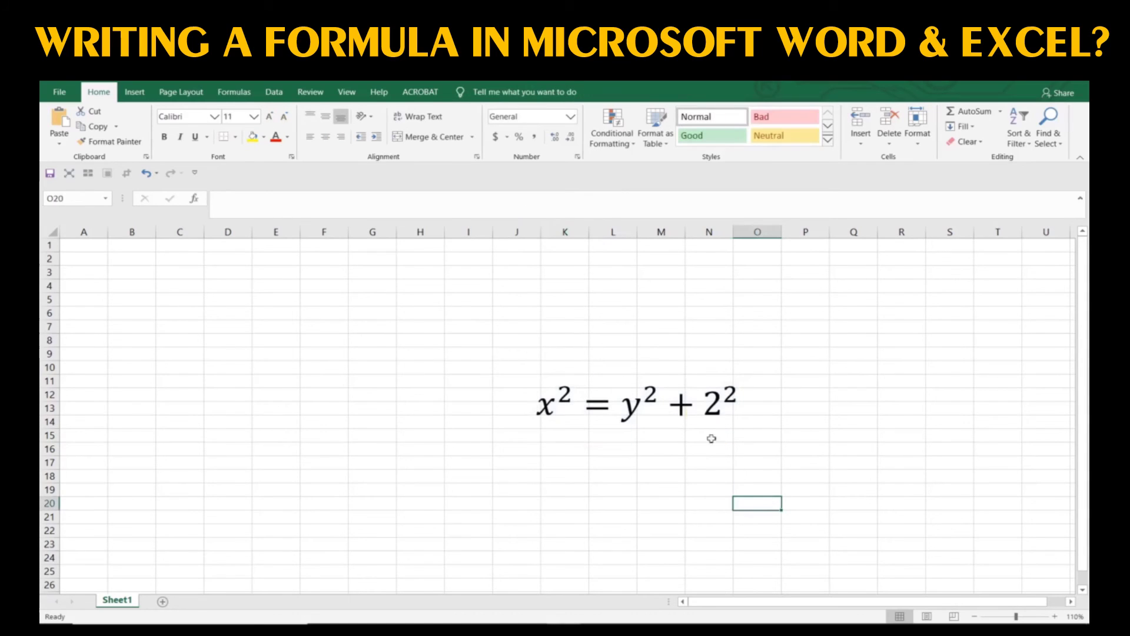
{"action": "left_click", "coordinate": [662, 396]}
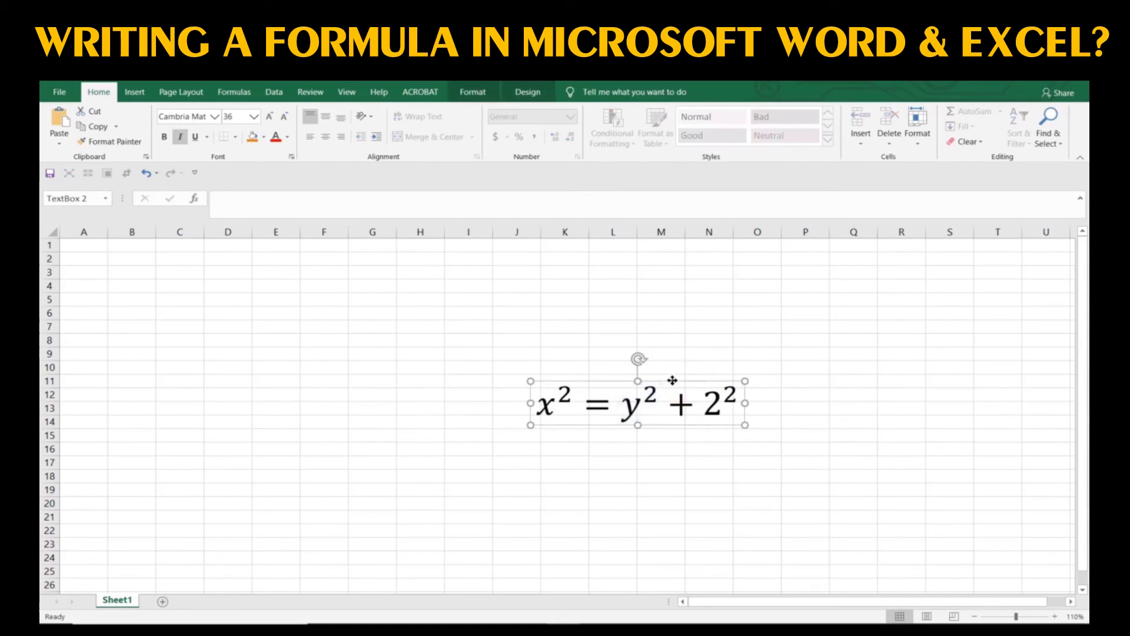
Step: Move the equation up-left and replace the base 2 after the plus with z
{"action": "left_click_drag", "start_coordinate": [672, 382], "coordinate": [494, 368]}
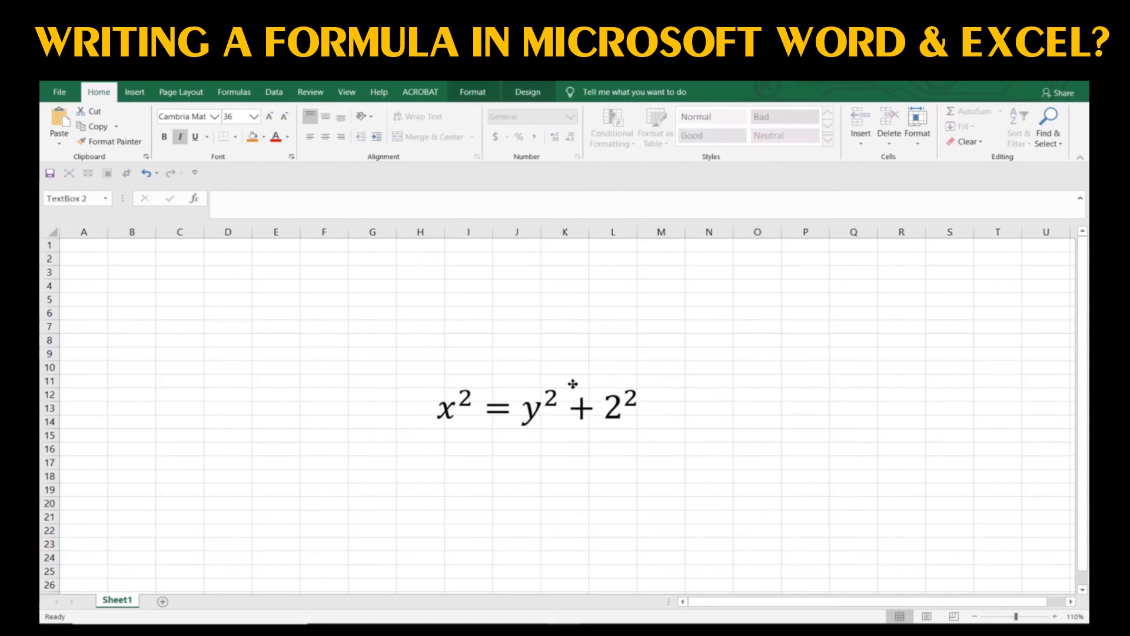
{"action": "left_click", "coordinate": [435, 421]}
{"action": "left_click", "coordinate": [460, 389]}
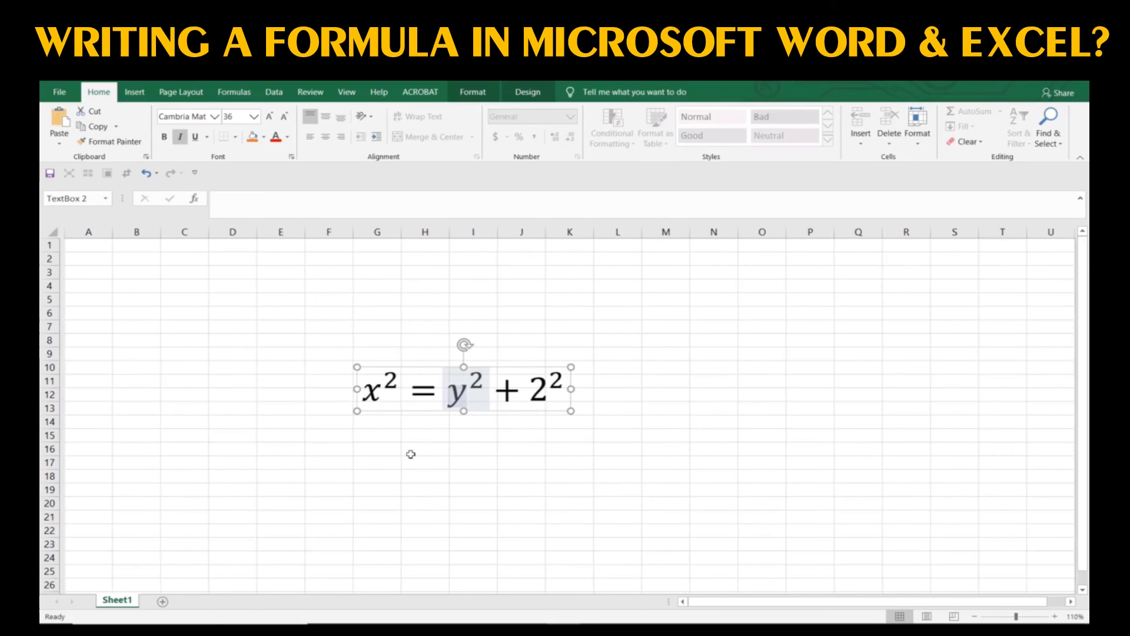
{"action": "left_click", "coordinate": [533, 386]}
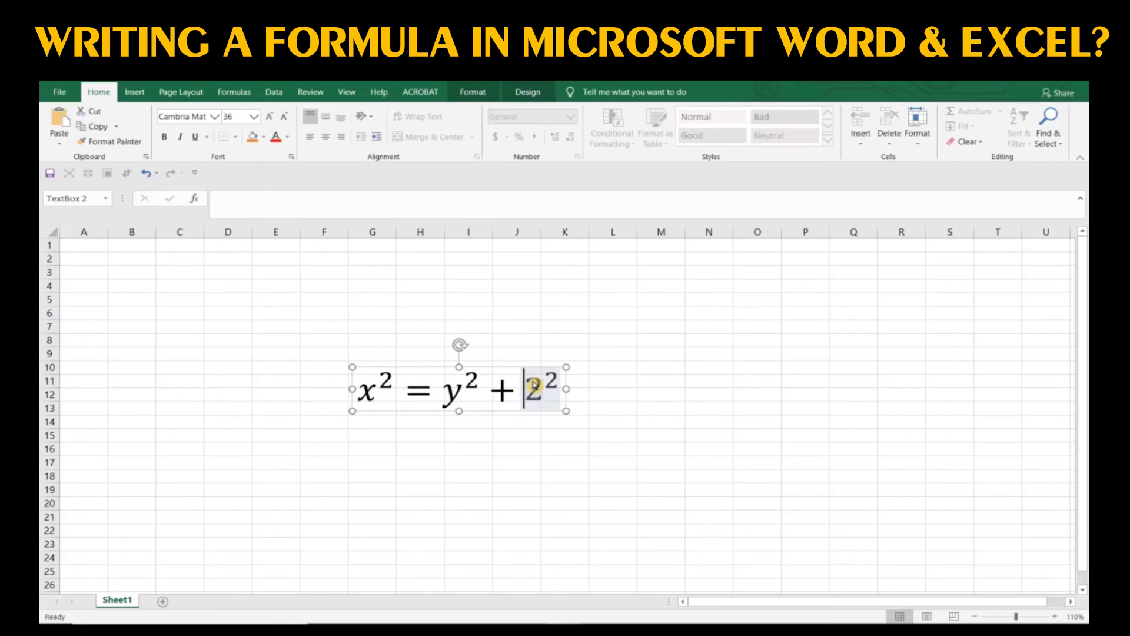
{"action": "double_click", "coordinate": [533, 384]}
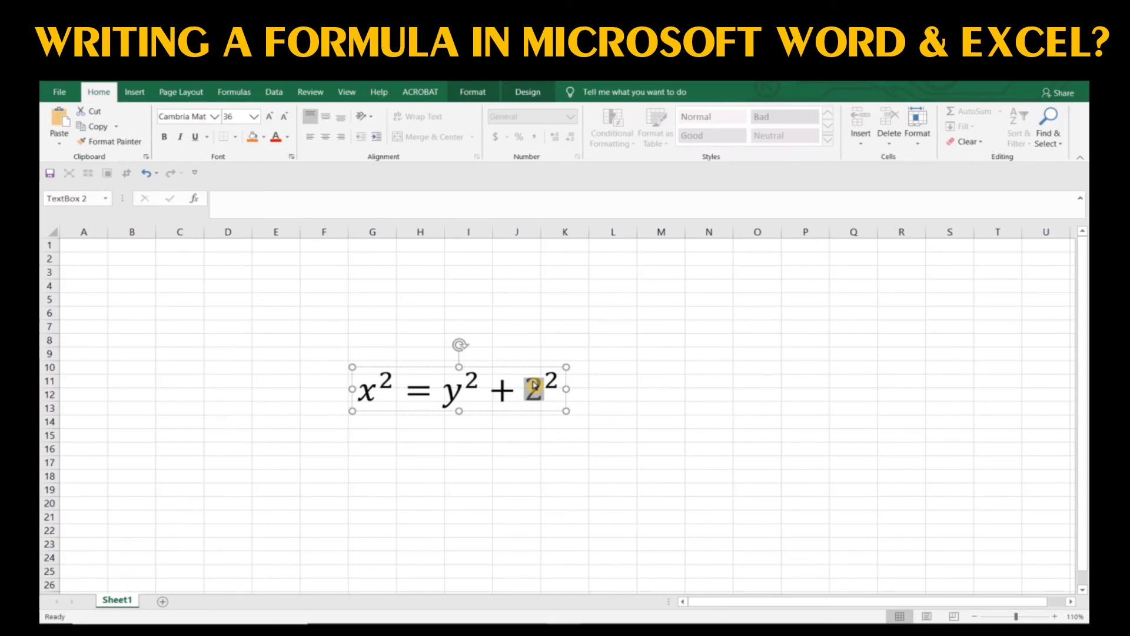
{"action": "type", "text": "z"}
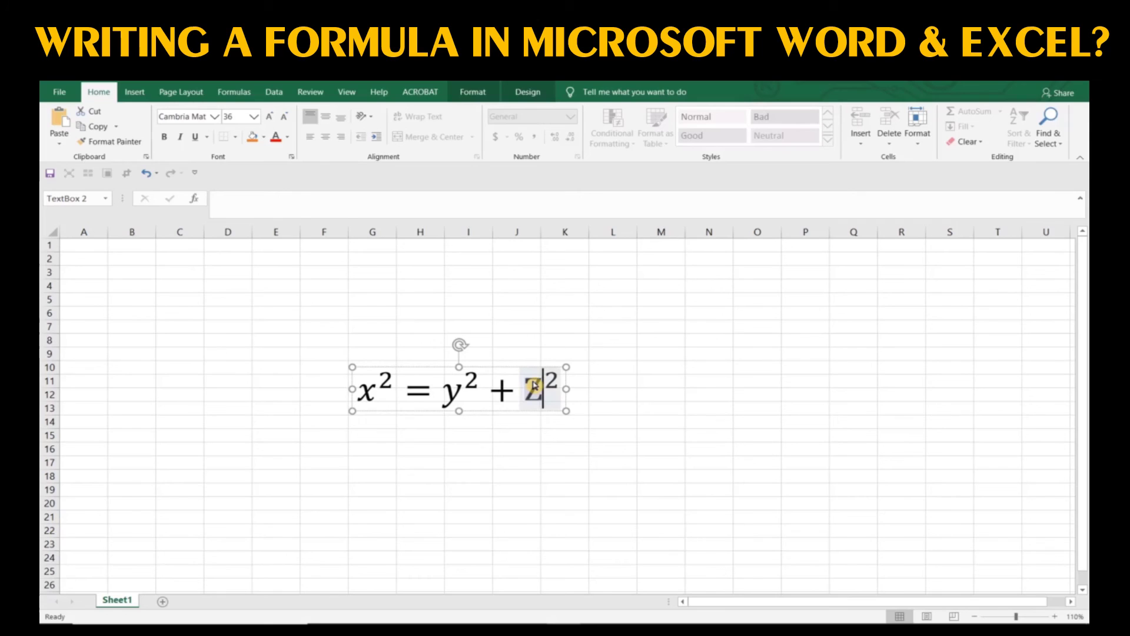
{"action": "left_click", "coordinate": [664, 433]}
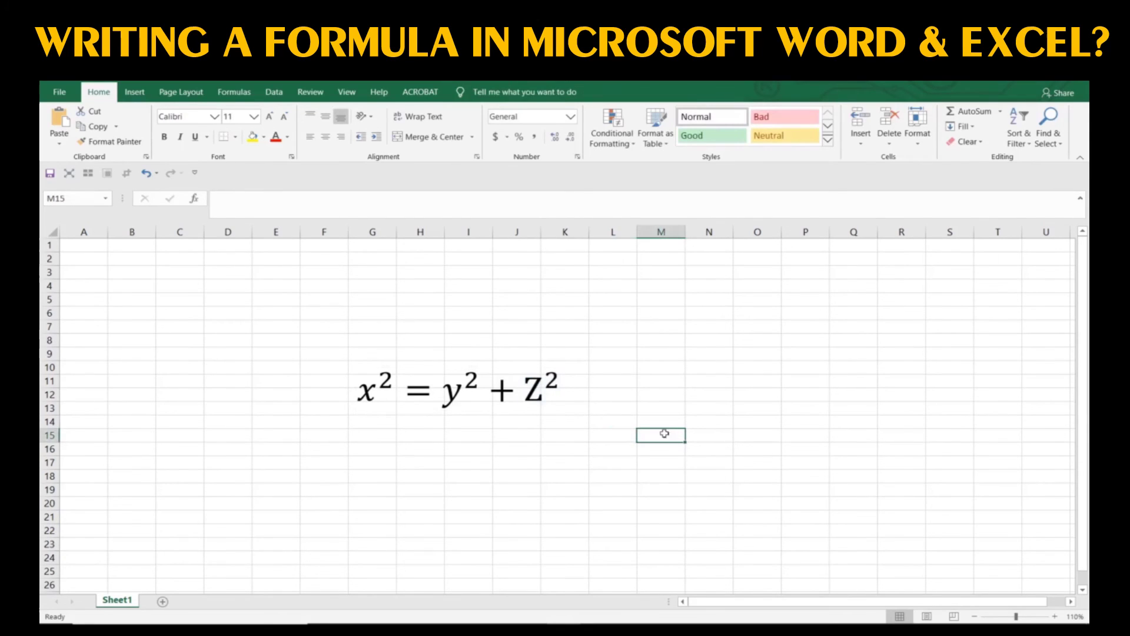
Step: Replace the capital Z with lowercase z, then change y's exponent to 4
{"action": "left_click", "coordinate": [530, 386]}
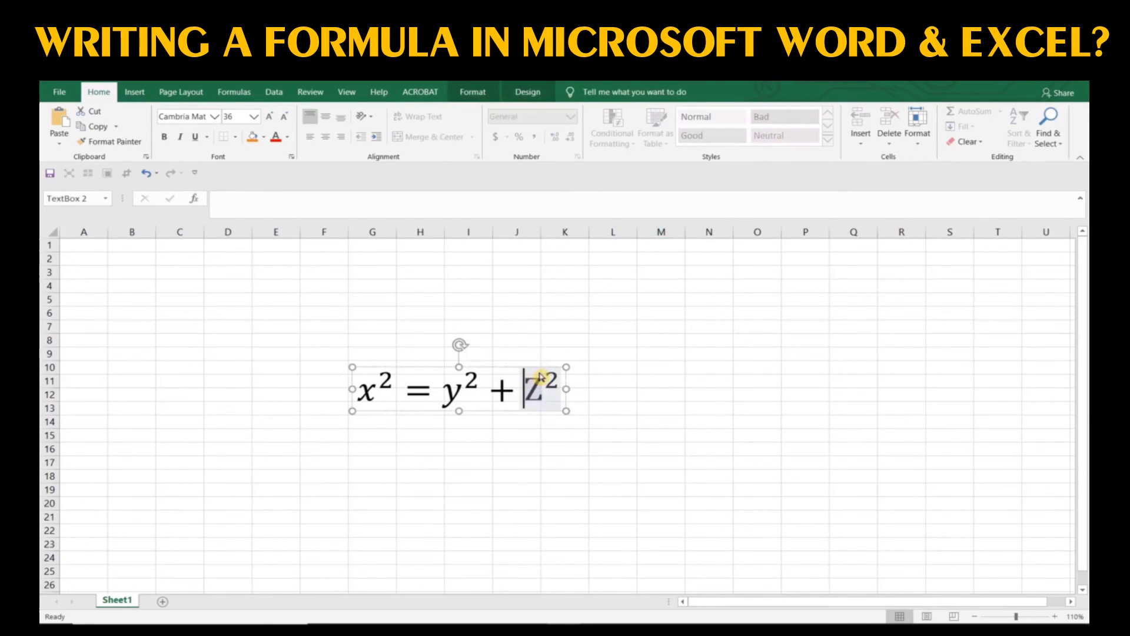
{"action": "double_click", "coordinate": [540, 377]}
{"action": "type", "text": "z"}
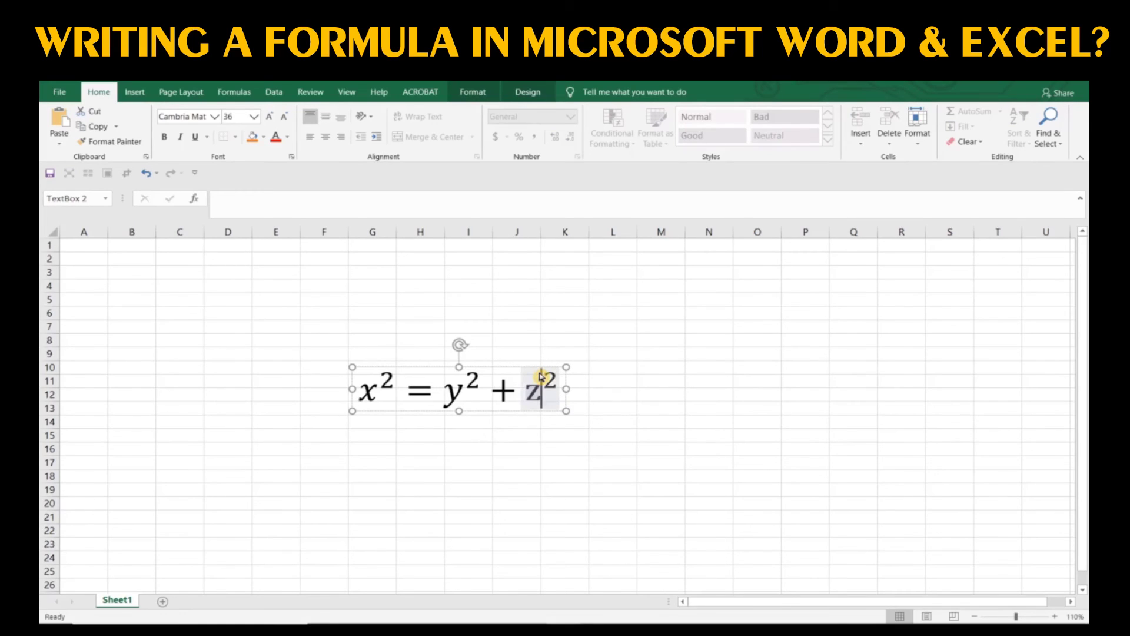
{"action": "left_click", "coordinate": [732, 367]}
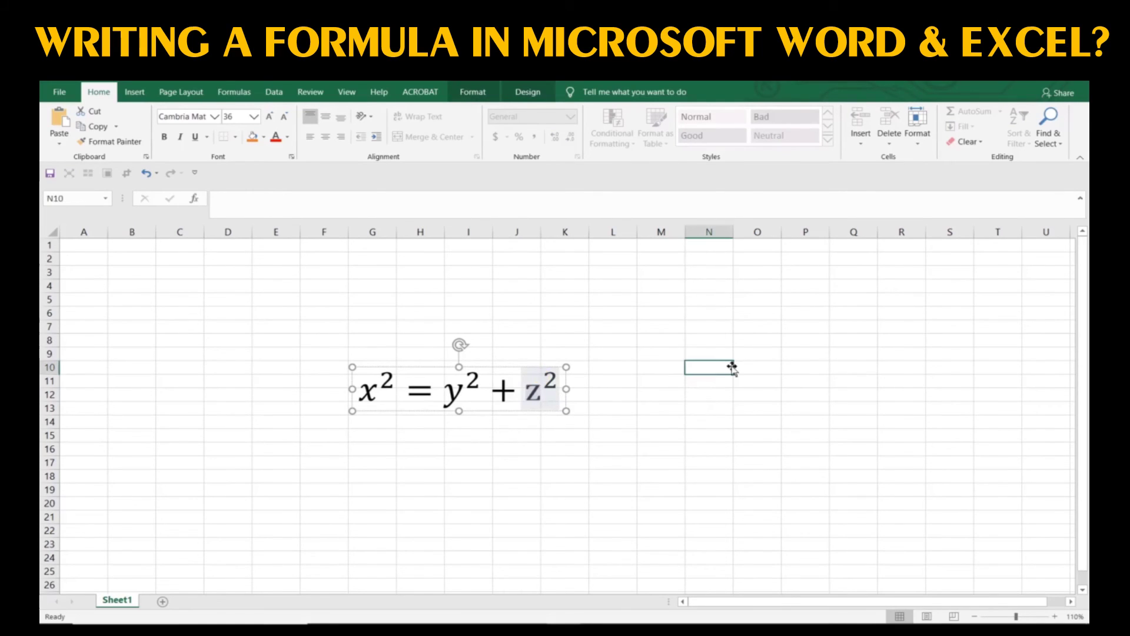
{"action": "left_click", "coordinate": [462, 392]}
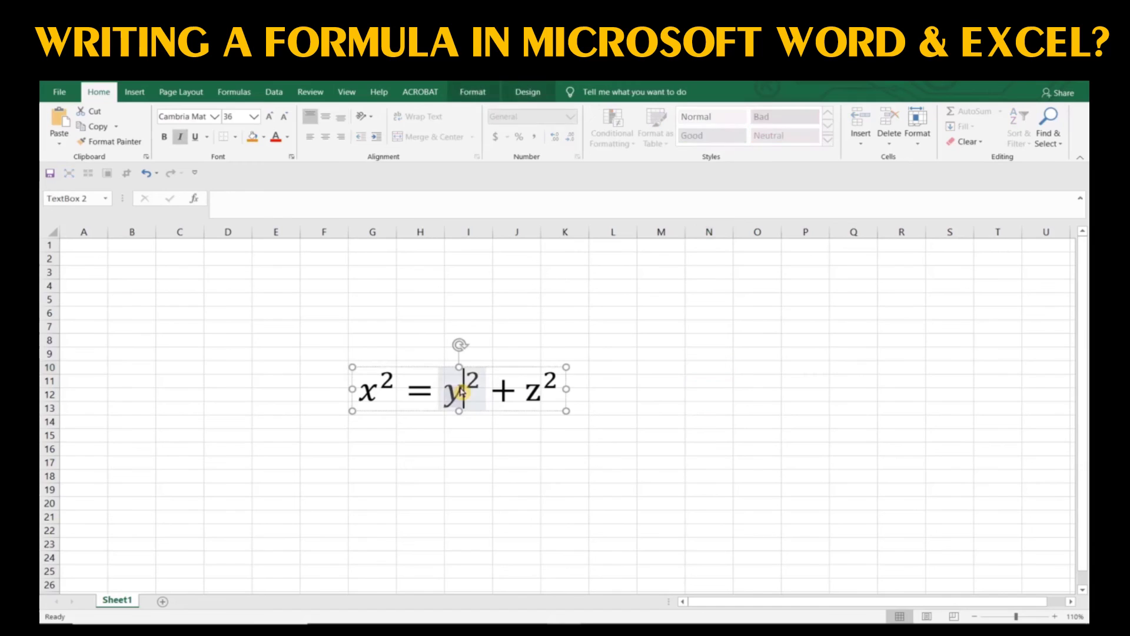
{"action": "double_click", "coordinate": [484, 371]}
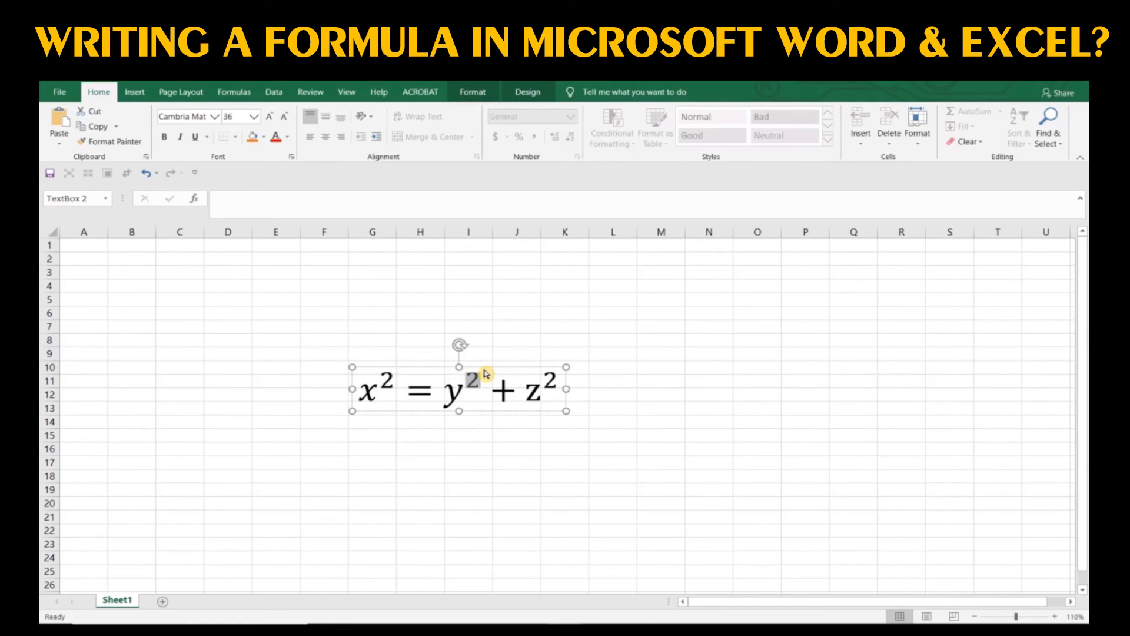
{"action": "type", "text": "4"}
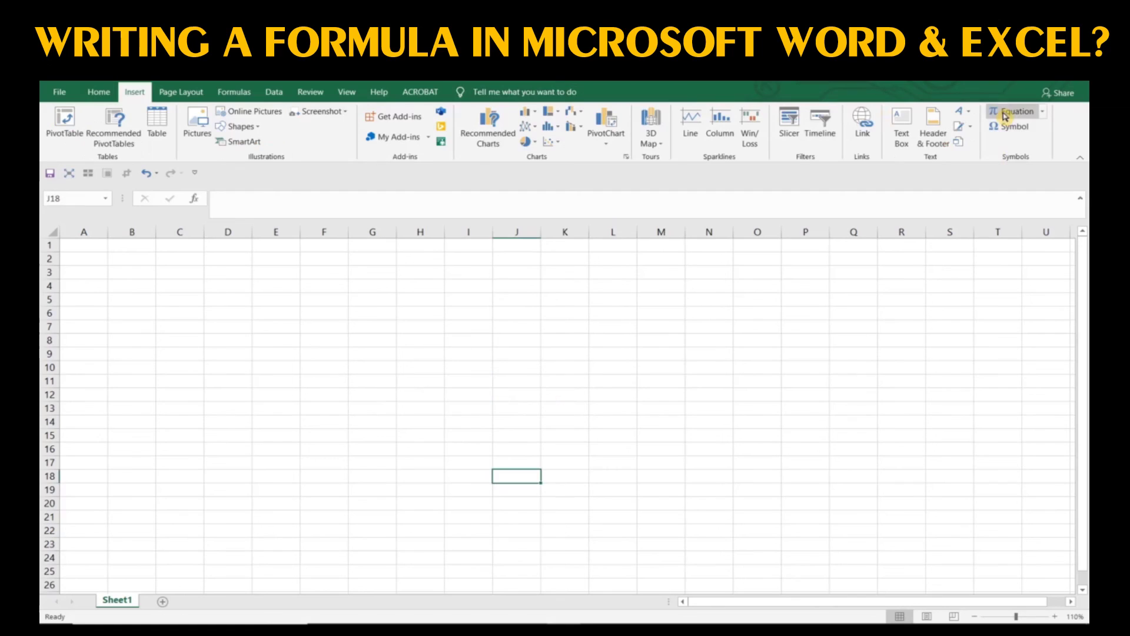
Step: Insert a new equation reading x = √(a² + b²) +
{"action": "left_click", "coordinate": [1005, 116]}
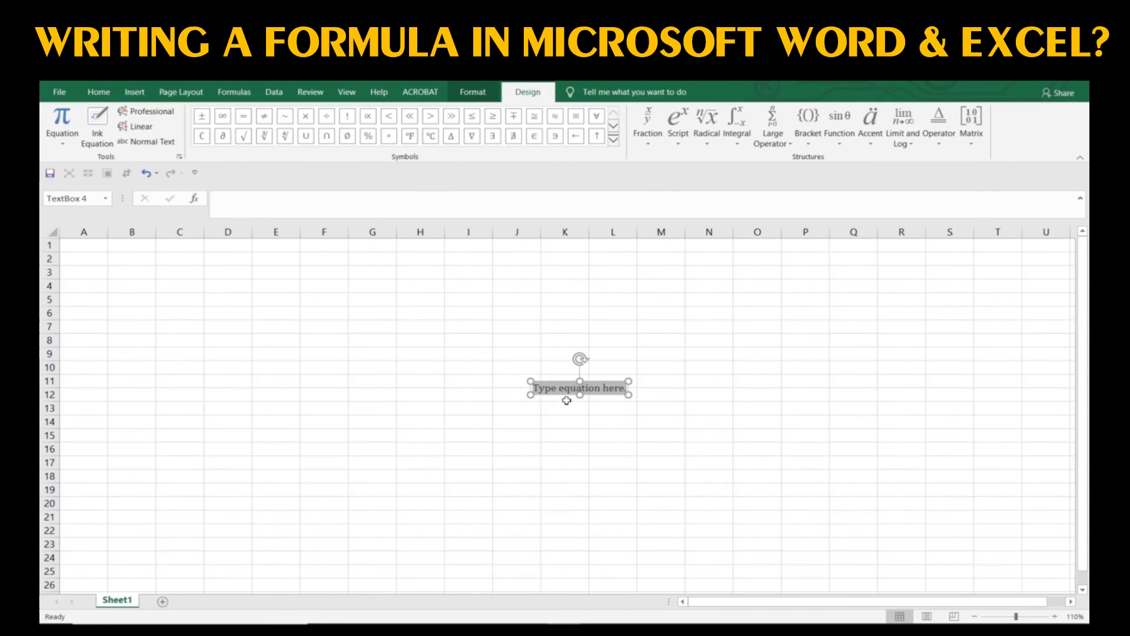
{"action": "type", "text": "x"}
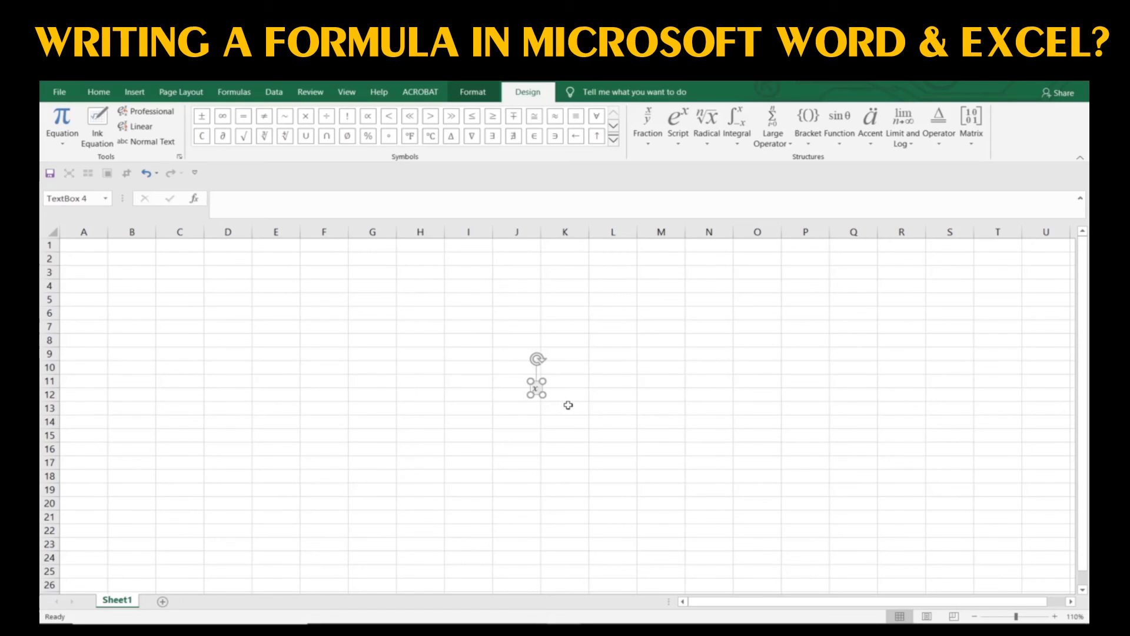
{"action": "type", "text": " ="}
{"action": "left_click", "coordinate": [707, 124]}
{"action": "left_click", "coordinate": [866, 267]}
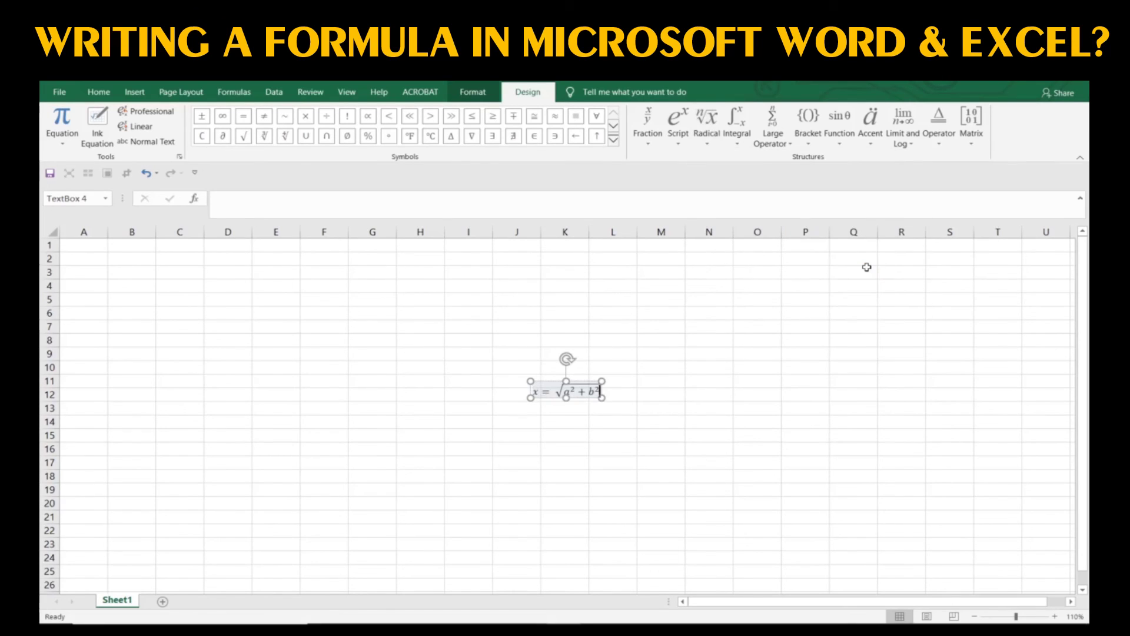
{"action": "key", "text": "Right"}
{"action": "type", "text": "+"}
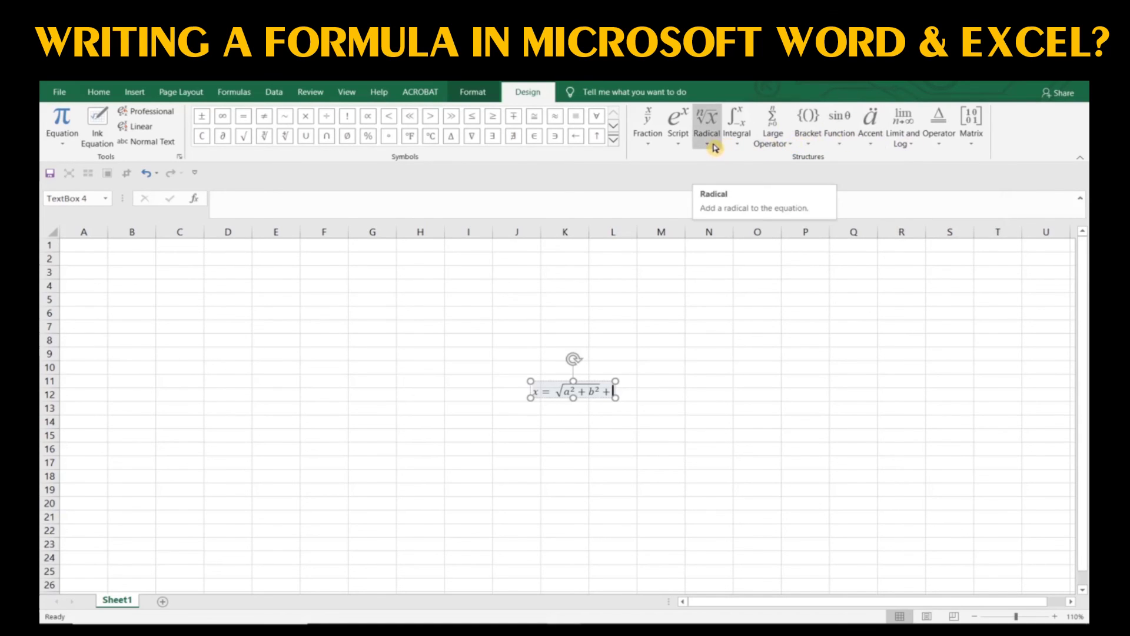
Step: Append a stacked fraction 1/2 to finish the equation
{"action": "left_click", "coordinate": [653, 147]}
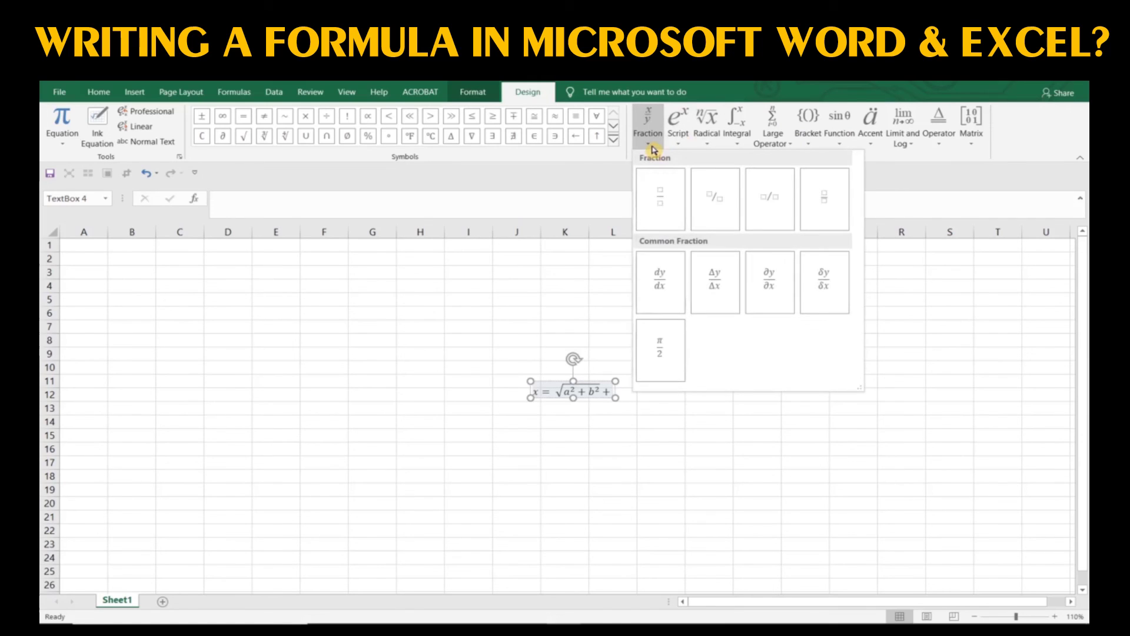
{"action": "left_click", "coordinate": [676, 185]}
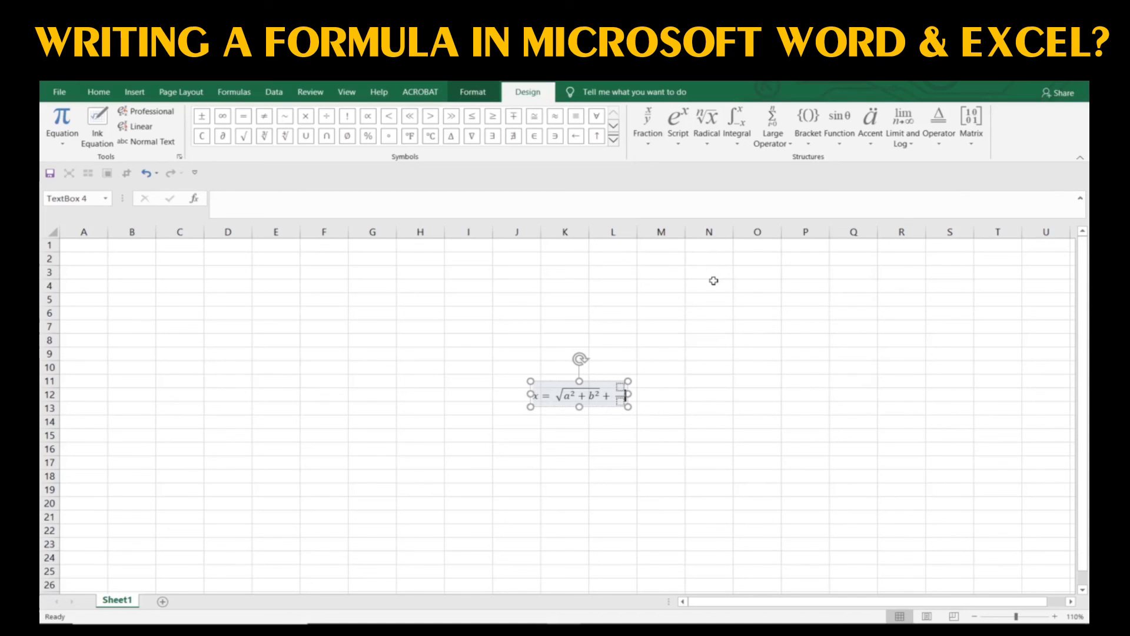
{"action": "left_click", "coordinate": [623, 390]}
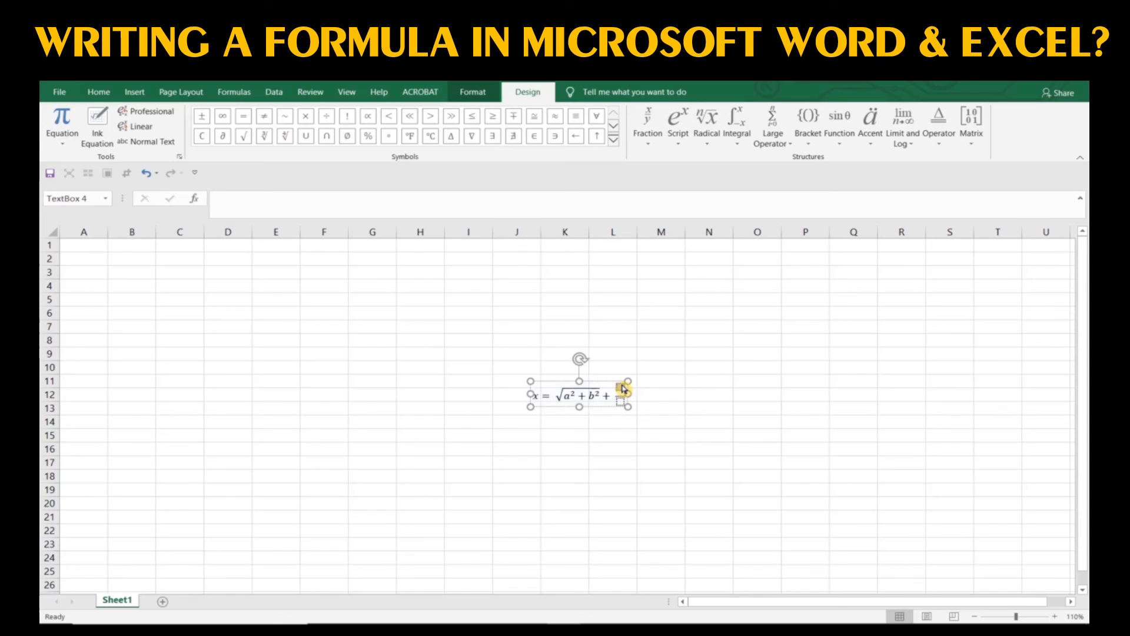
{"action": "type", "text": "1"}
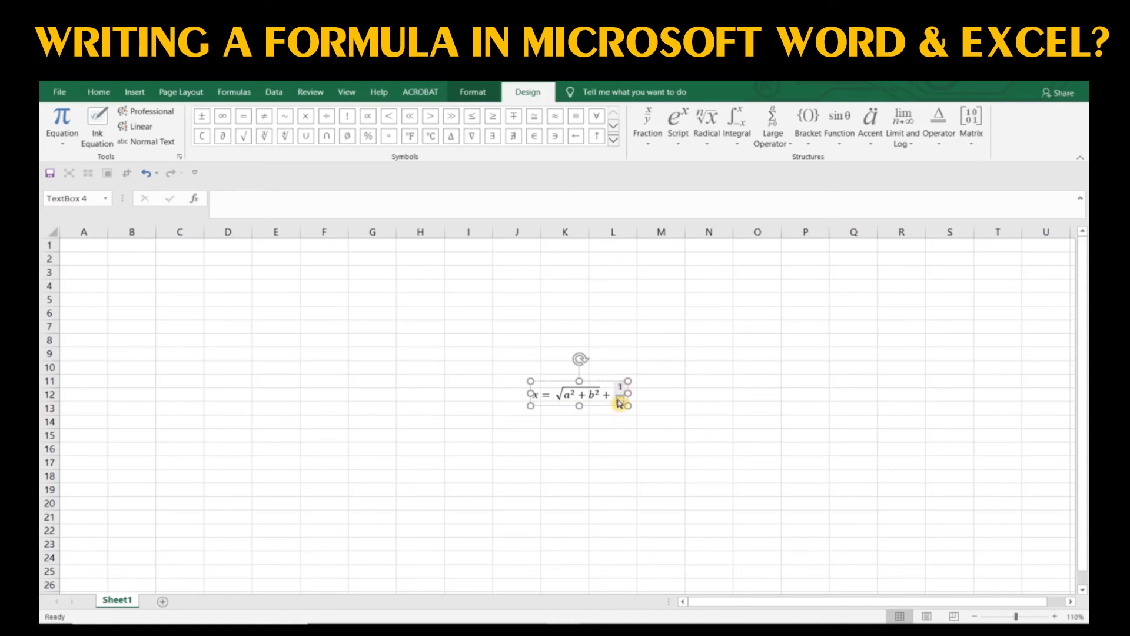
{"action": "left_click", "coordinate": [619, 402]}
{"action": "type", "text": "2"}
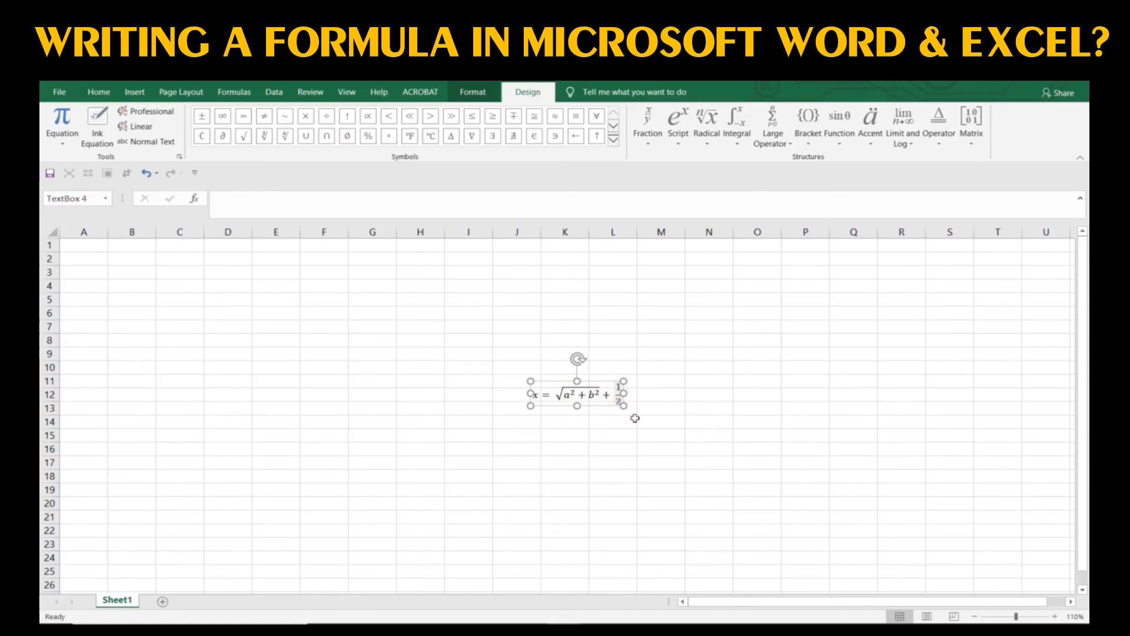
{"action": "left_click", "coordinate": [665, 438]}
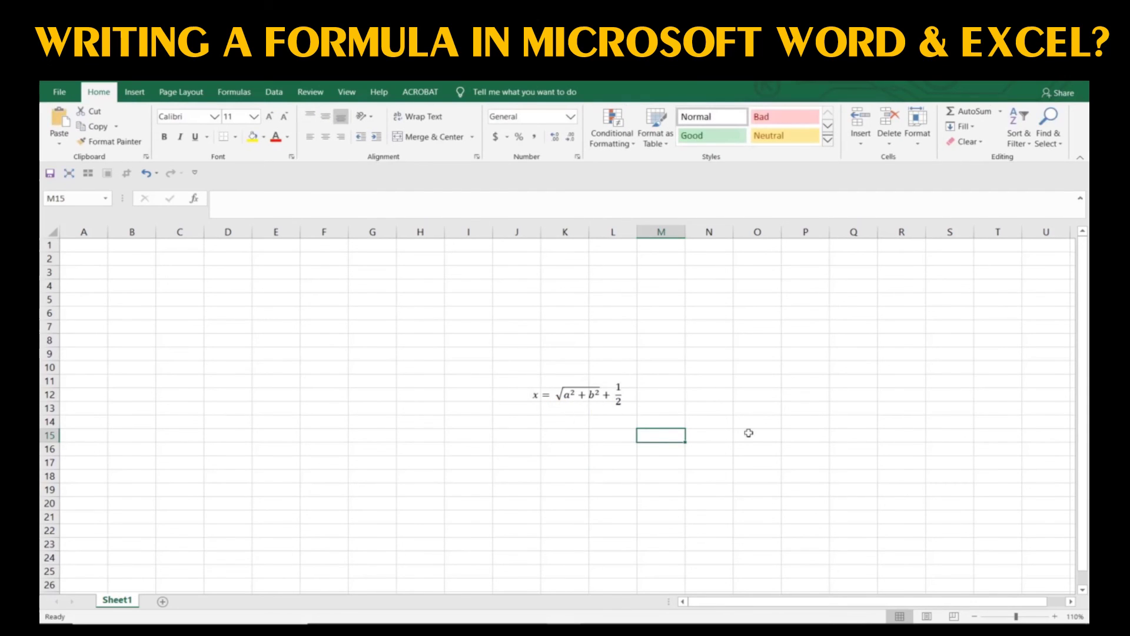
Step: Enlarge the new equation's font to size 20
{"action": "left_click", "coordinate": [599, 402]}
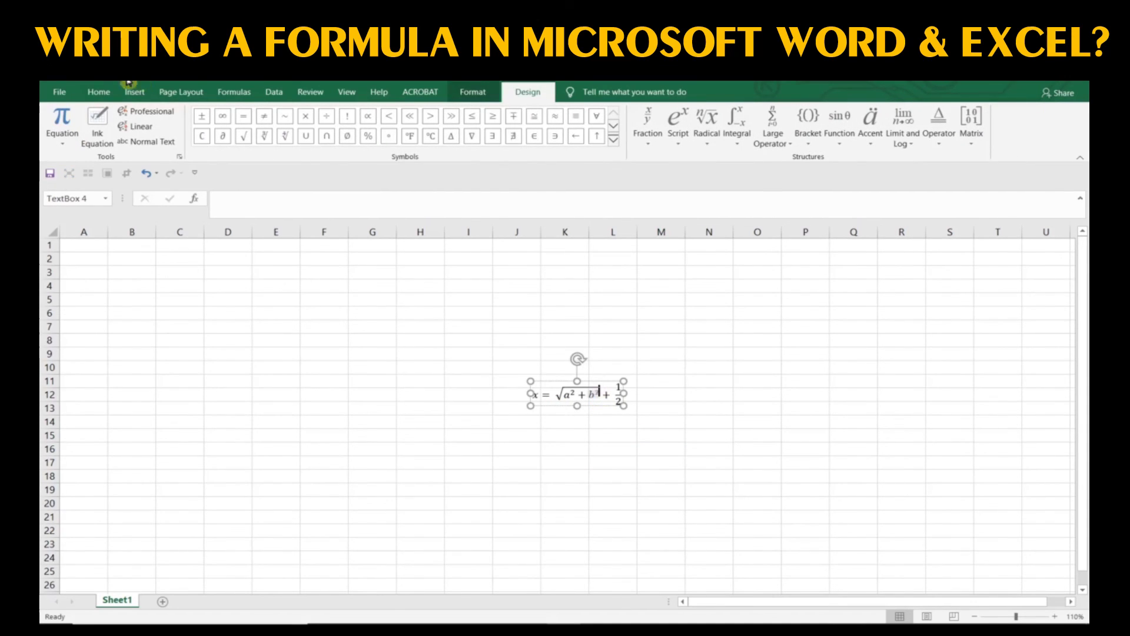
{"action": "left_click", "coordinate": [99, 93]}
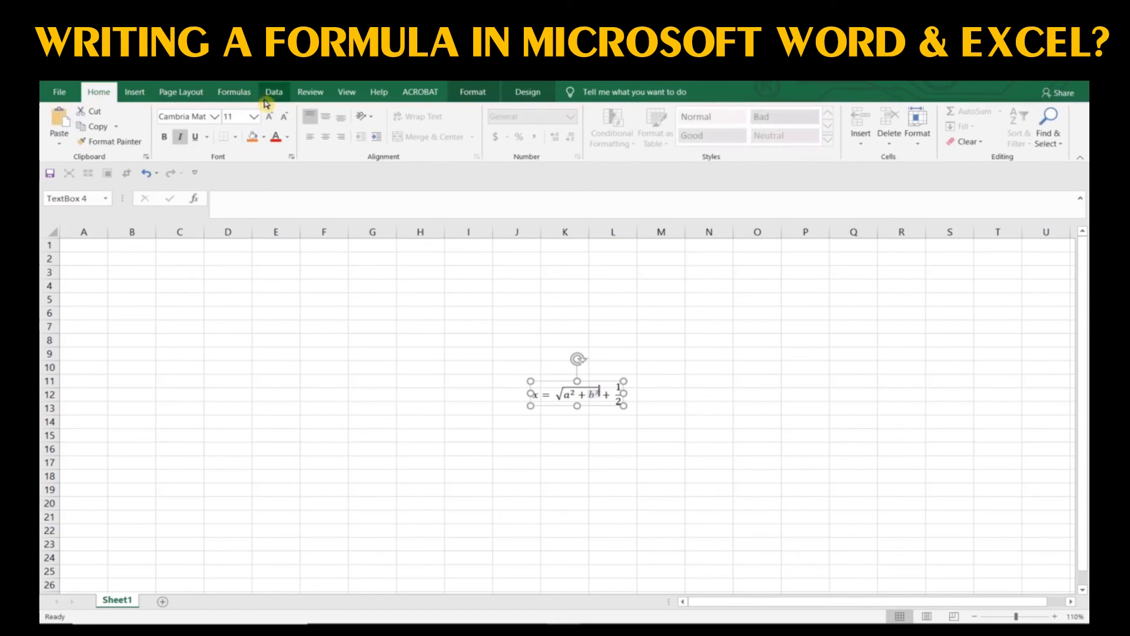
{"action": "left_click", "coordinate": [269, 118]}
{"action": "left_click", "coordinate": [270, 118]}
{"action": "left_click", "coordinate": [269, 117]}
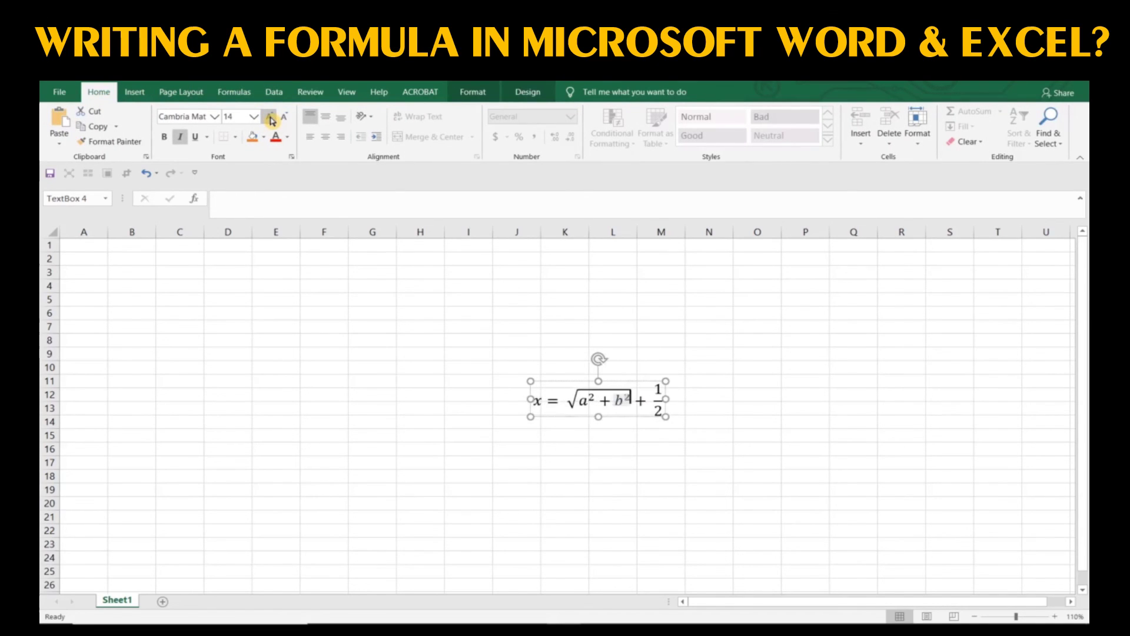
{"action": "left_click", "coordinate": [269, 117]}
{"action": "left_click", "coordinate": [269, 118]}
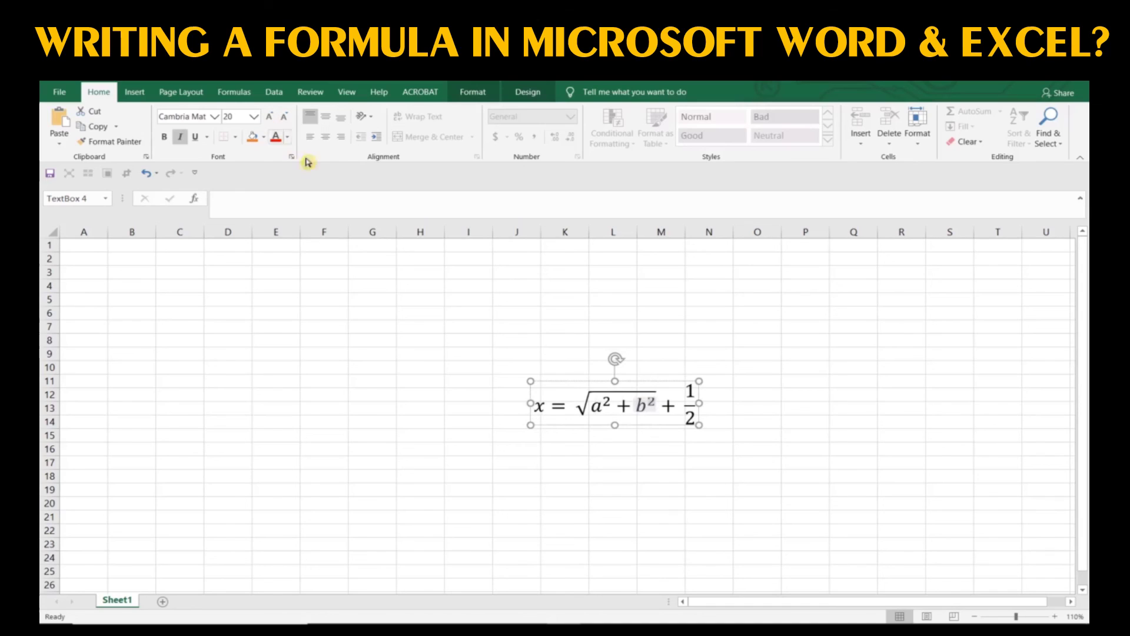
{"action": "left_click", "coordinate": [642, 475]}
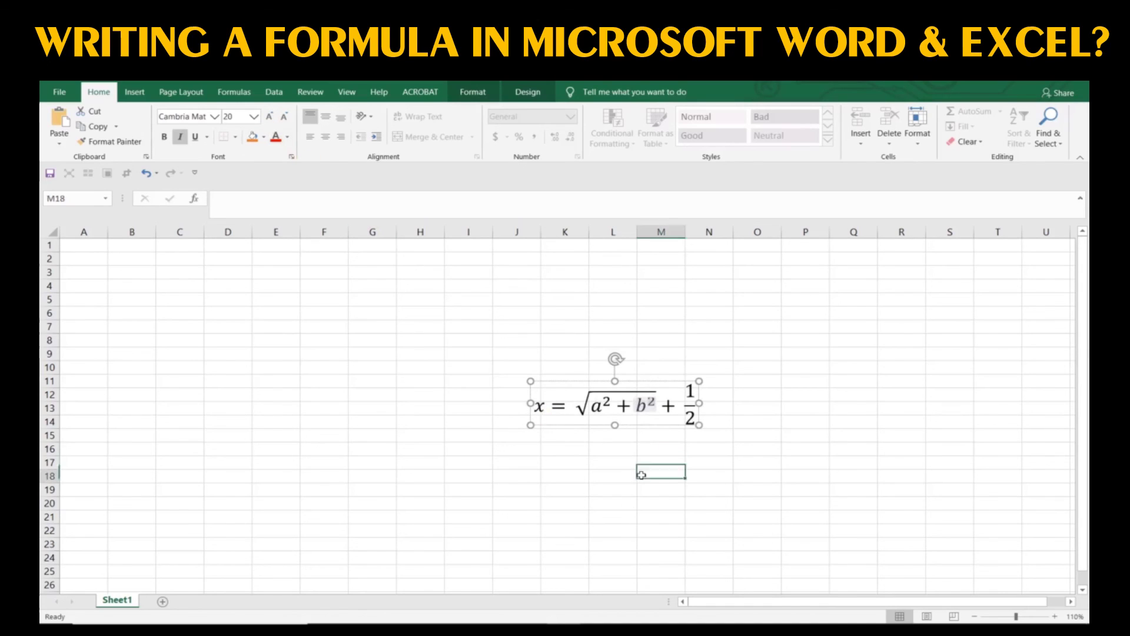
{"action": "left_click", "coordinate": [634, 406]}
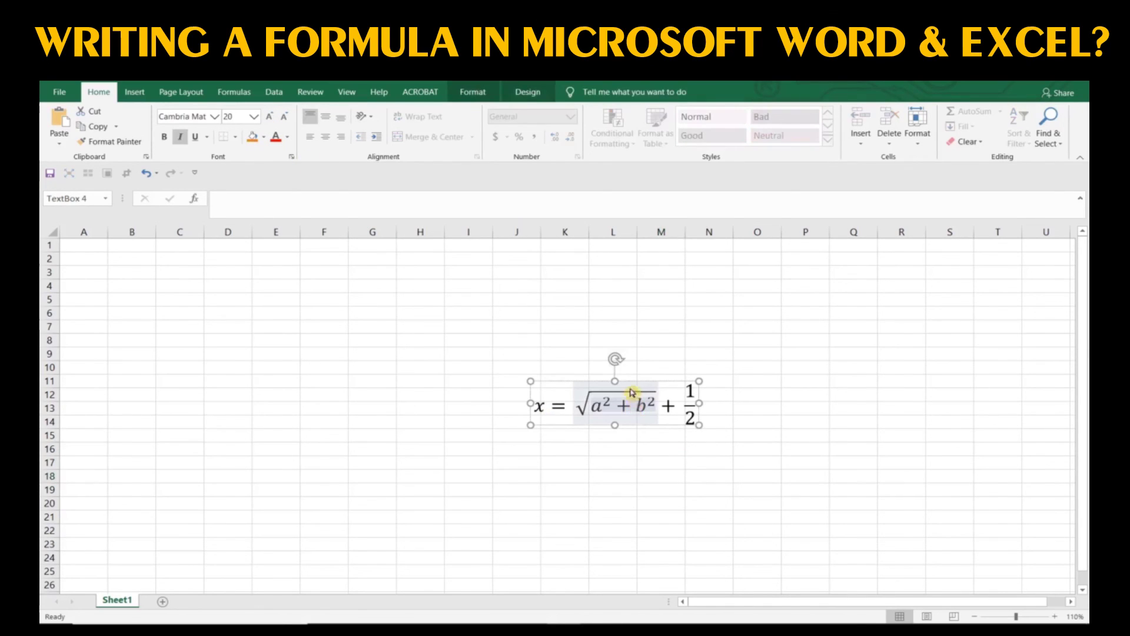
Step: Drag the equation box left to around cell D10
{"action": "left_click_drag", "start_coordinate": [632, 388], "coordinate": [518, 396]}
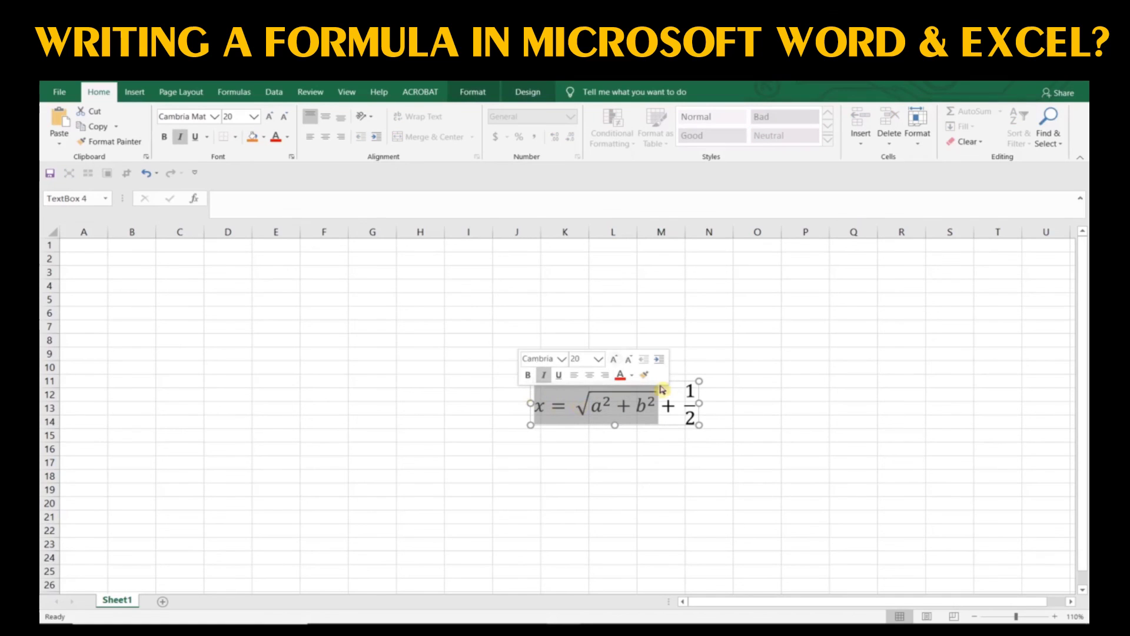
{"action": "left_click", "coordinate": [675, 433]}
{"action": "left_click", "coordinate": [660, 404]}
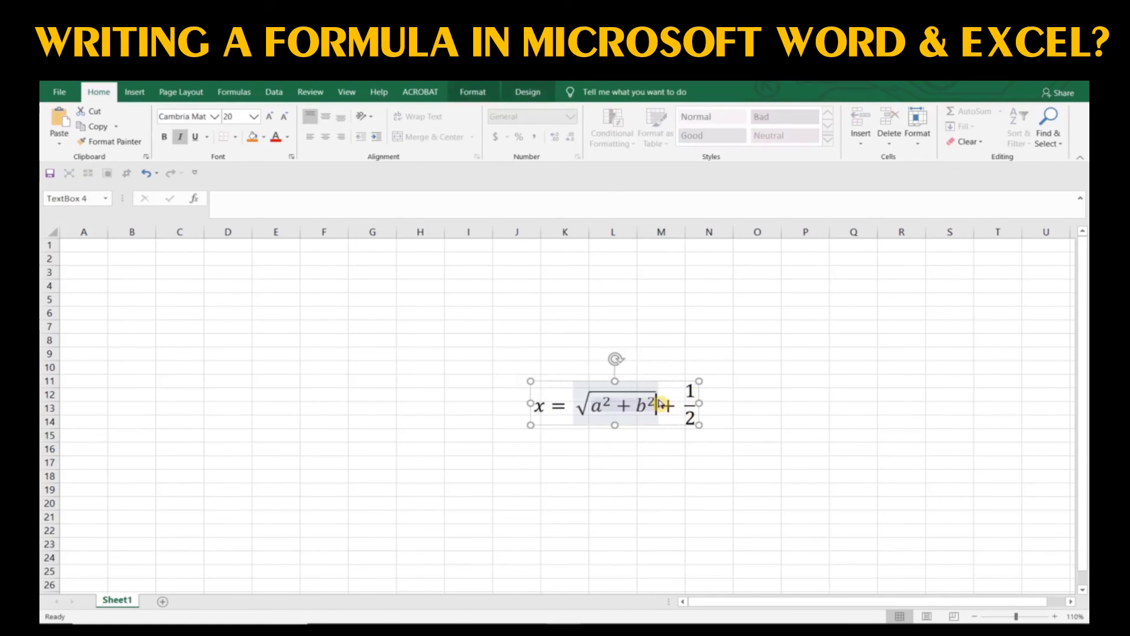
{"action": "left_click", "coordinate": [668, 382]}
{"action": "mouse_move", "coordinate": [669, 382]}
{"action": "left_mouse_down"}
{"action": "mouse_move", "coordinate": [539, 404]}
{"action": "mouse_move", "coordinate": [362, 343]}
{"action": "left_mouse_up"}
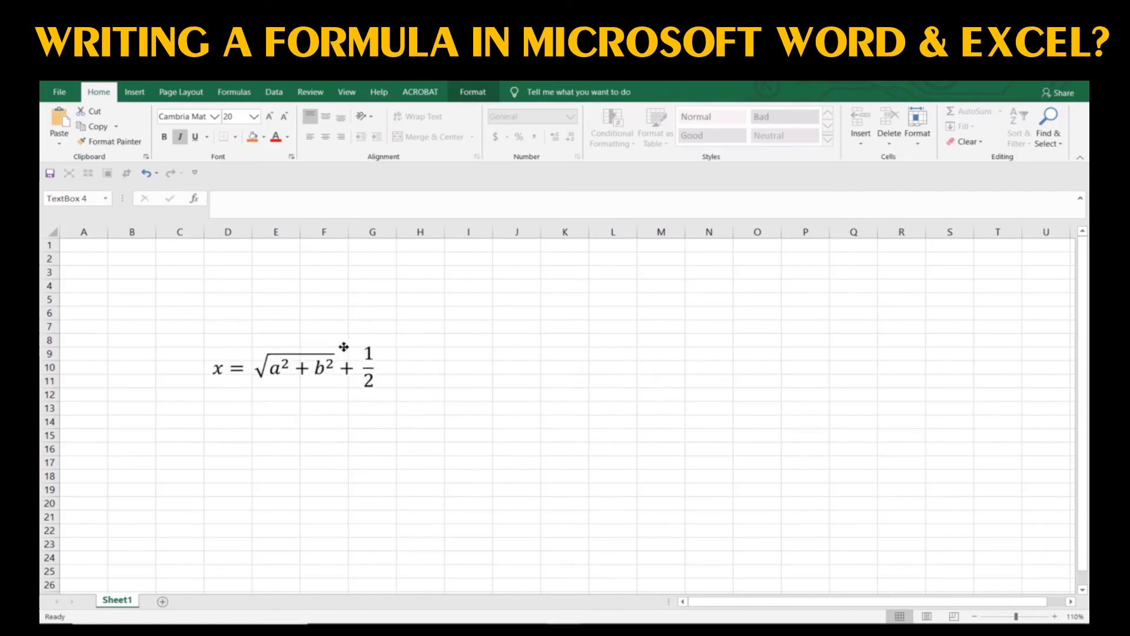